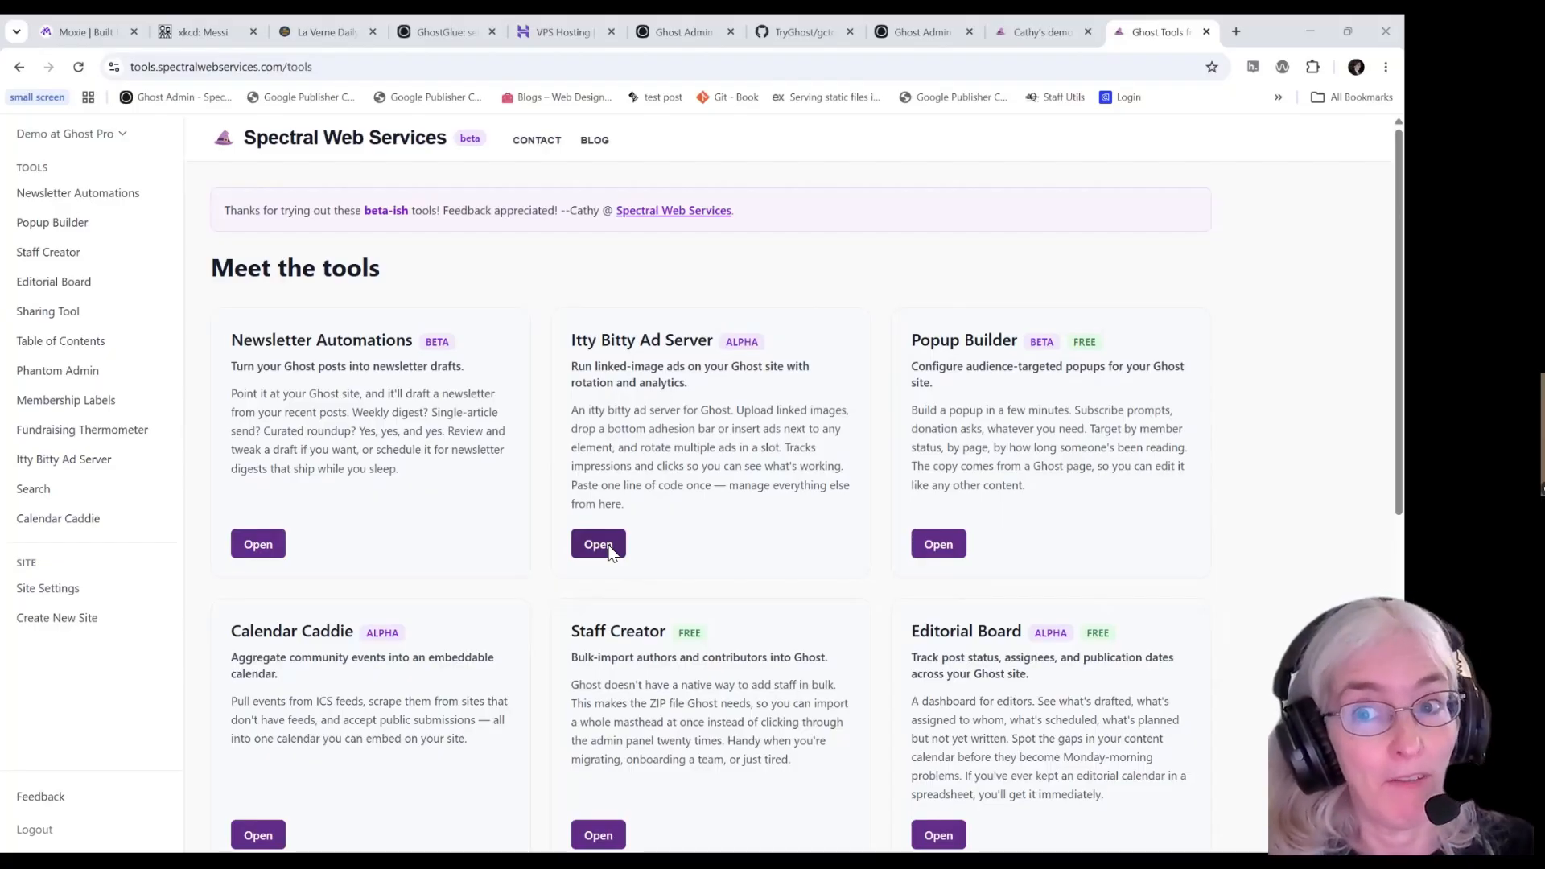
# Open the Itty Bitty Ad Server's empty ad placements page, glancing at the managed sites list.
pyautogui.click(599, 544)
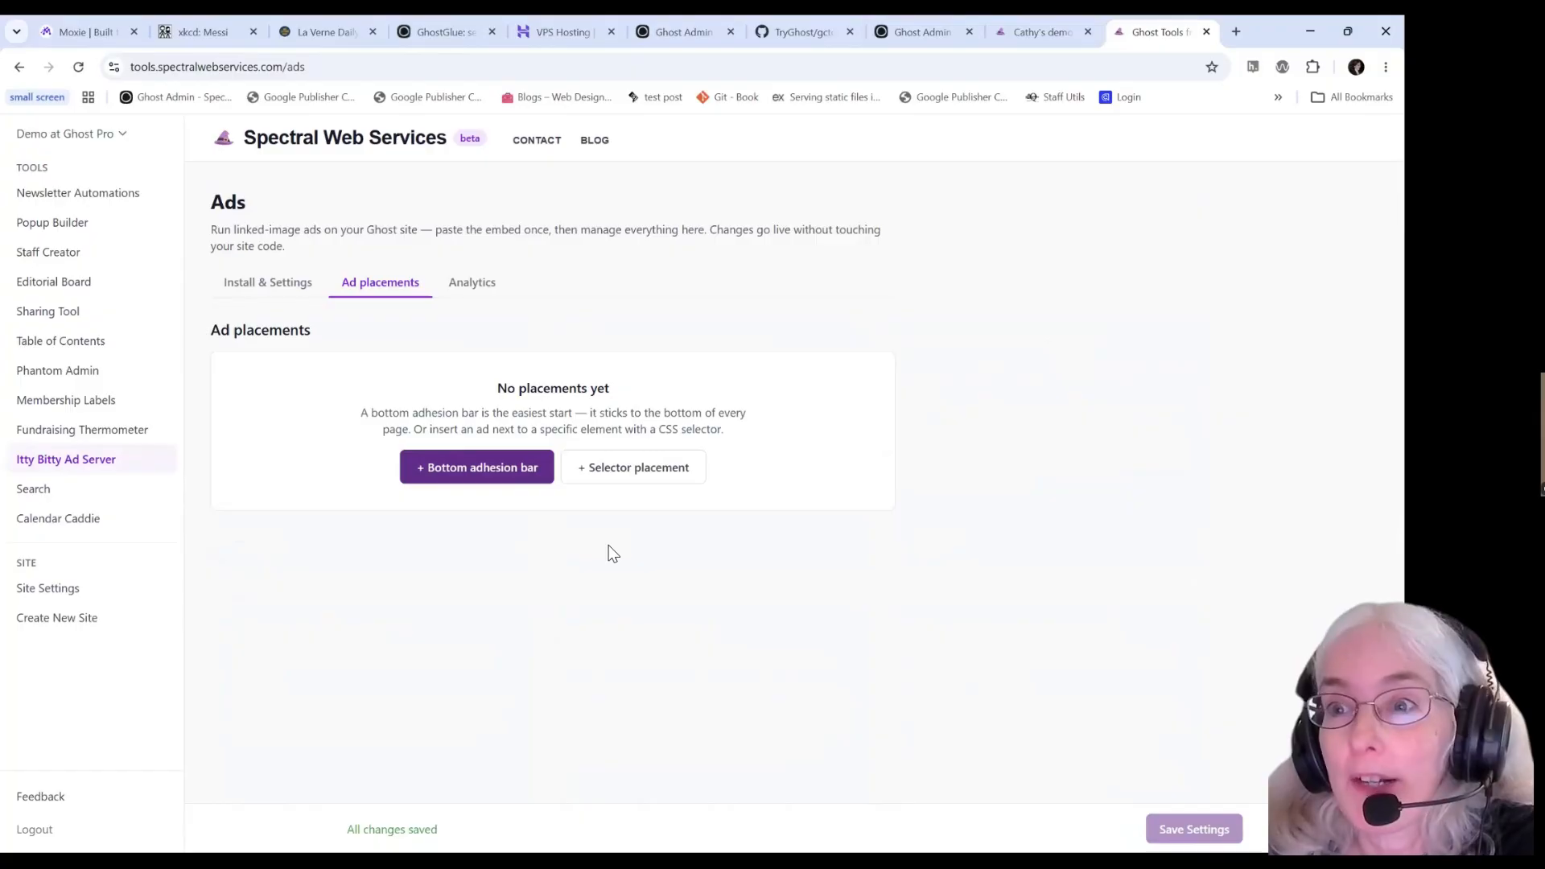
pyautogui.click(124, 136)
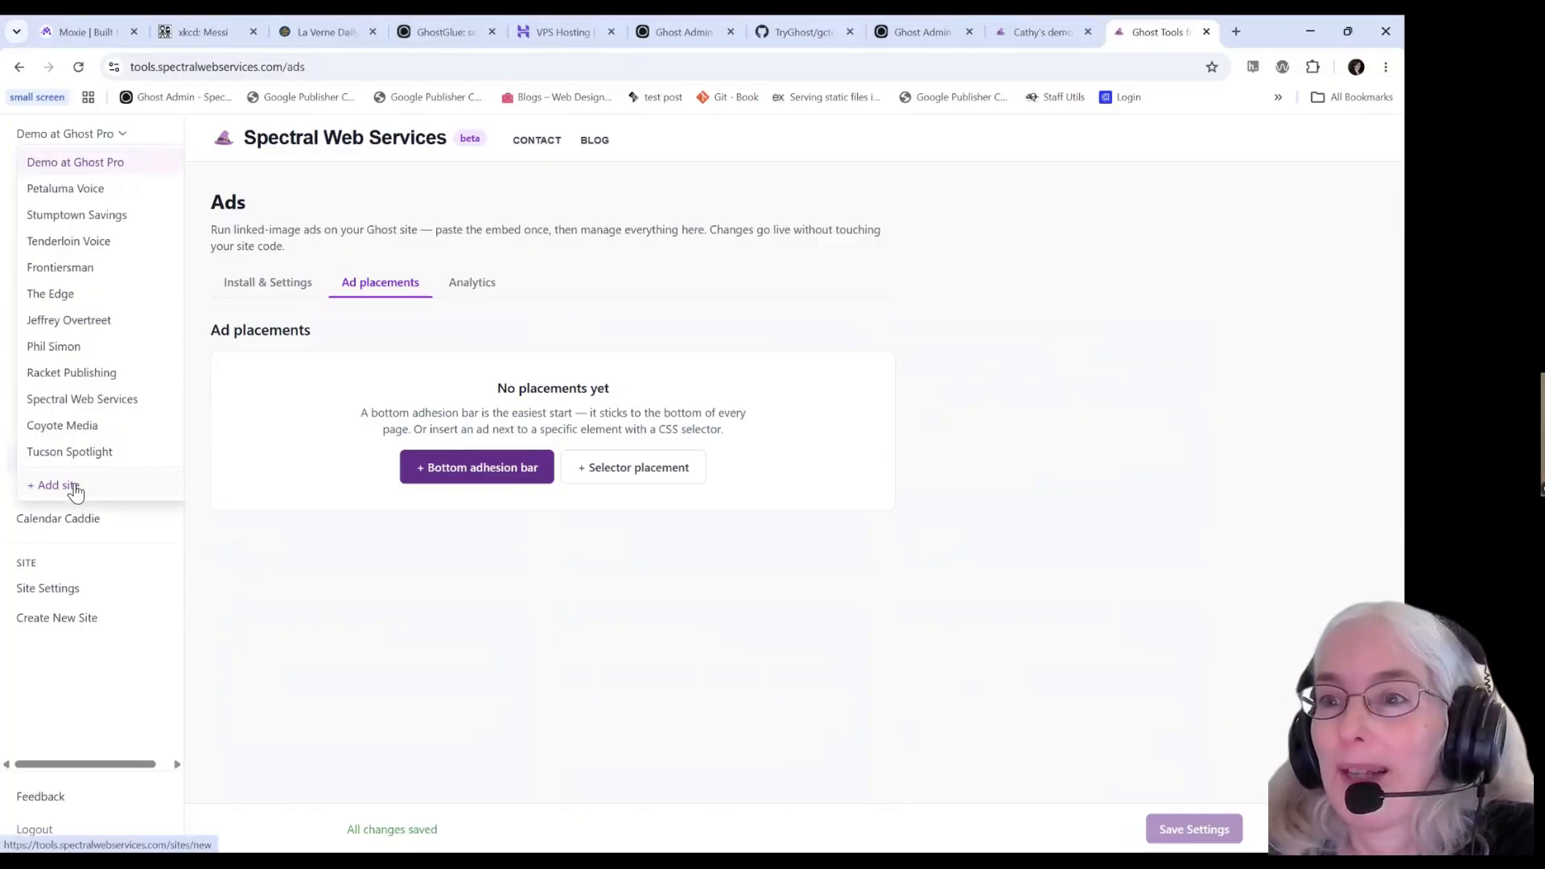
pyautogui.click(482, 658)
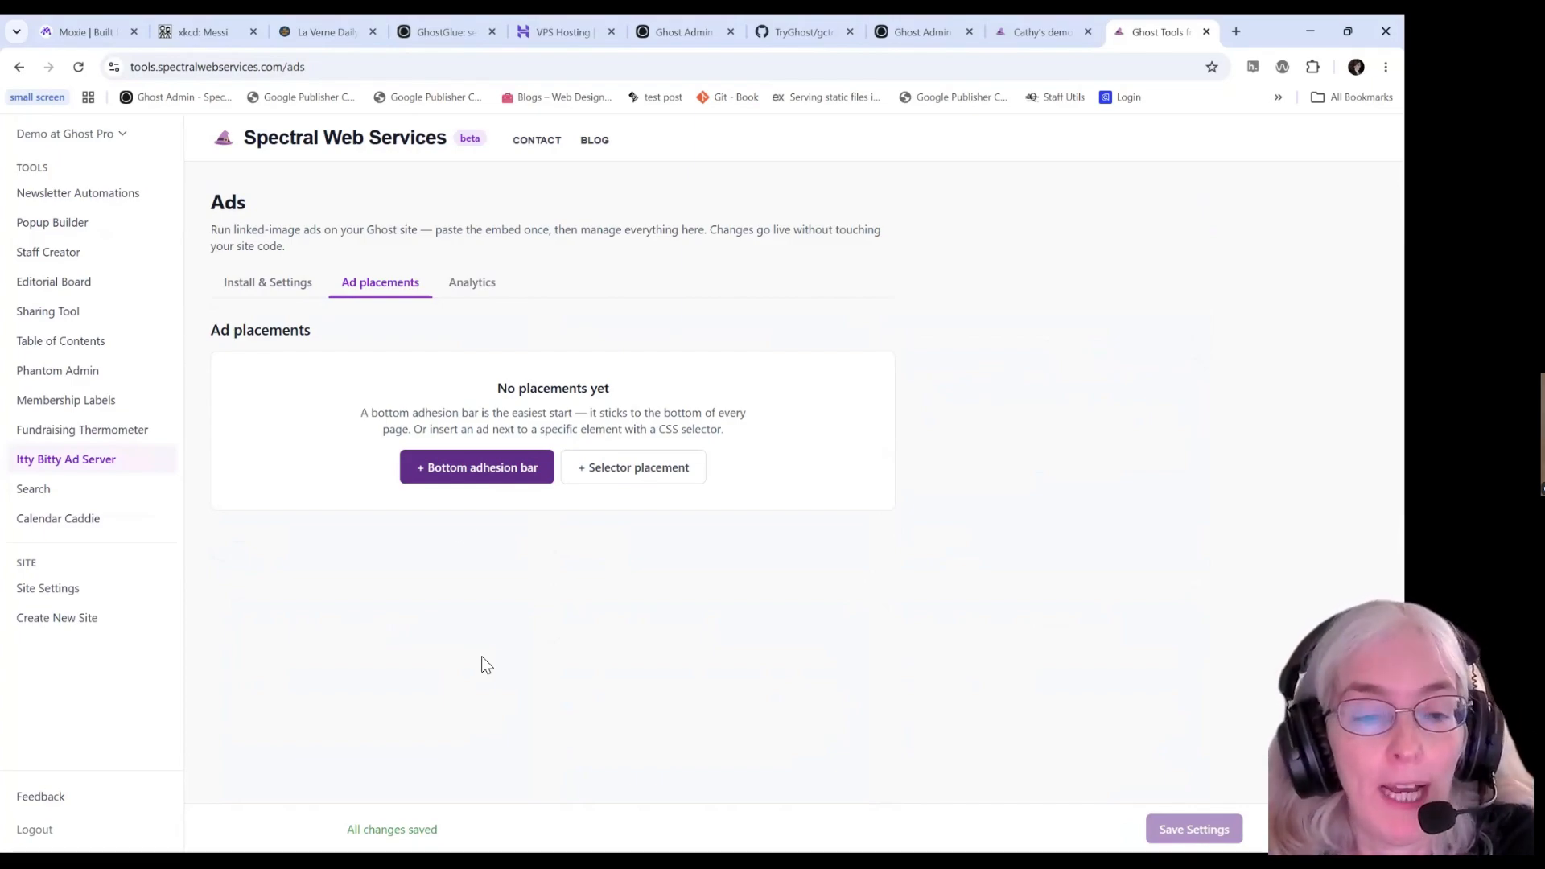
# Add a Bottom adhesion bar placement that never shows on the '/' path.
pyautogui.click(465, 475)
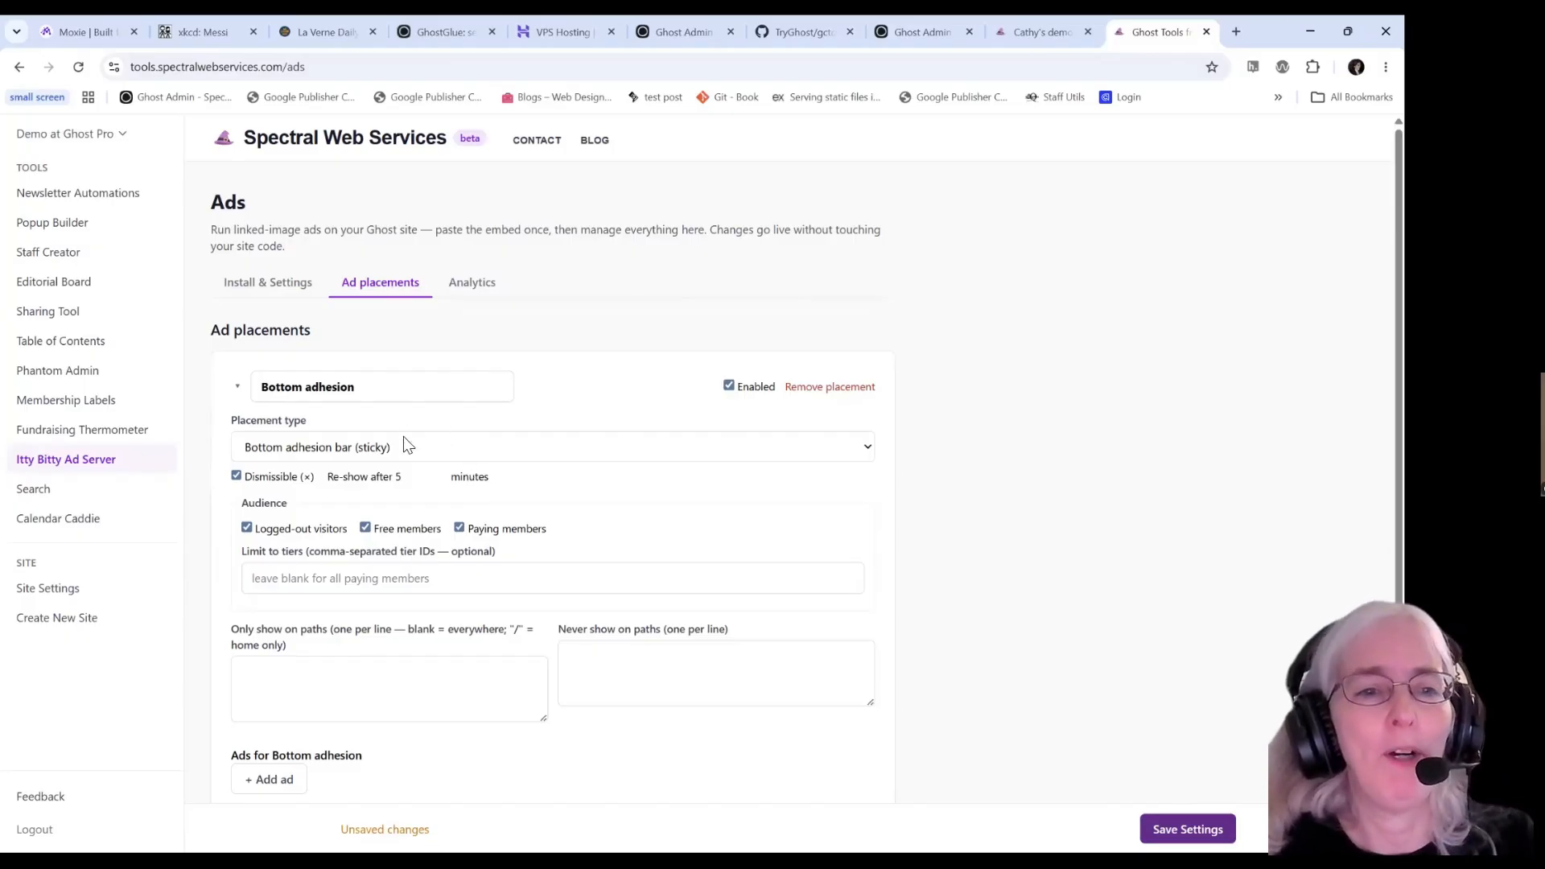
pyautogui.scroll(-2, 438, 386)
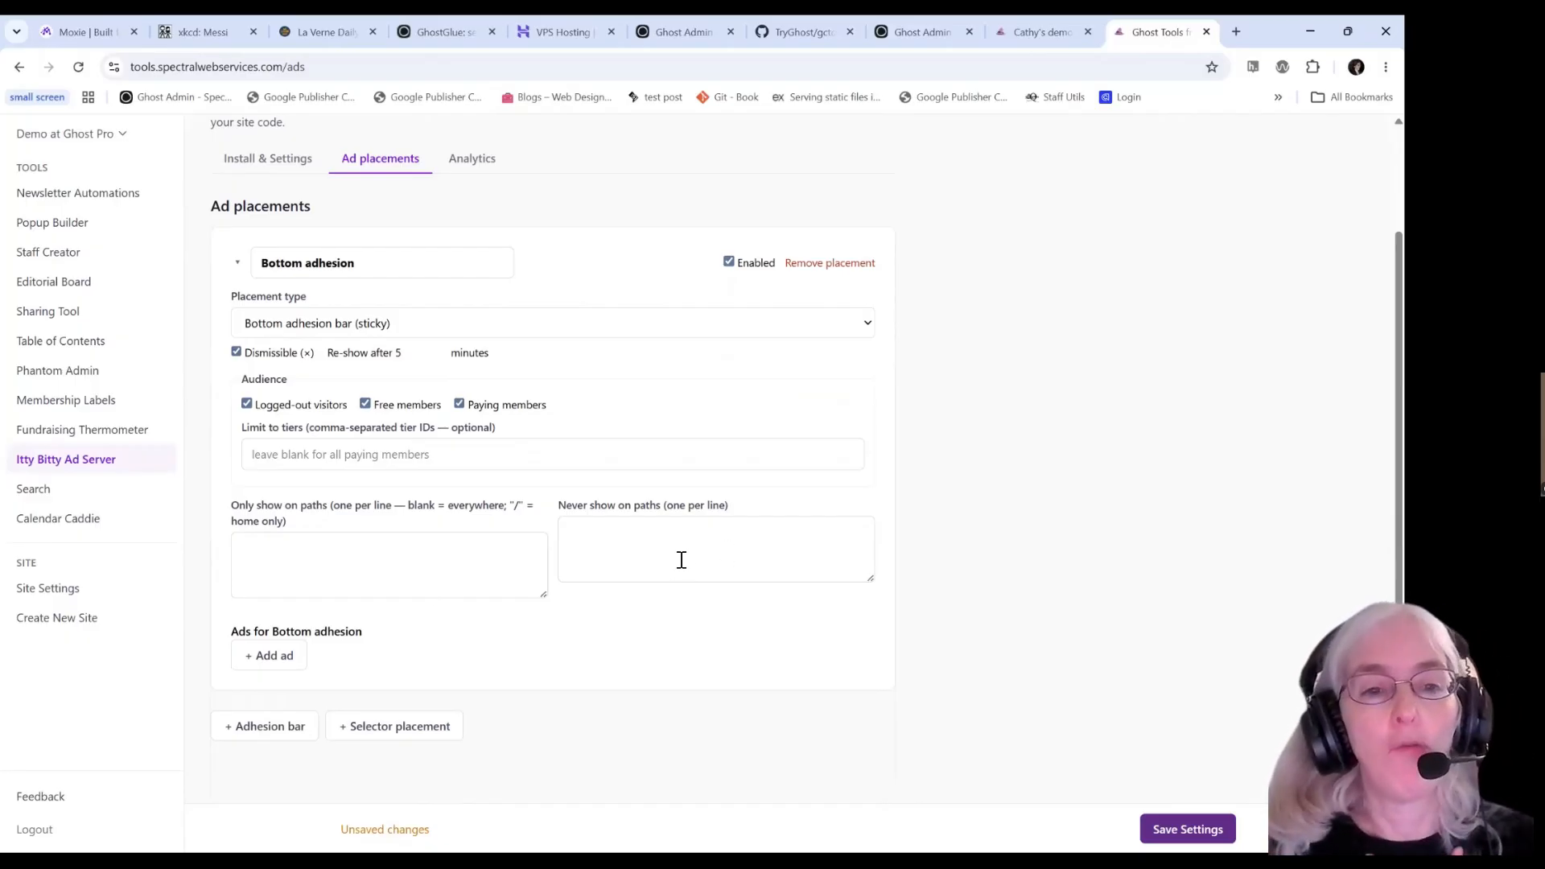
pyautogui.click(627, 552)
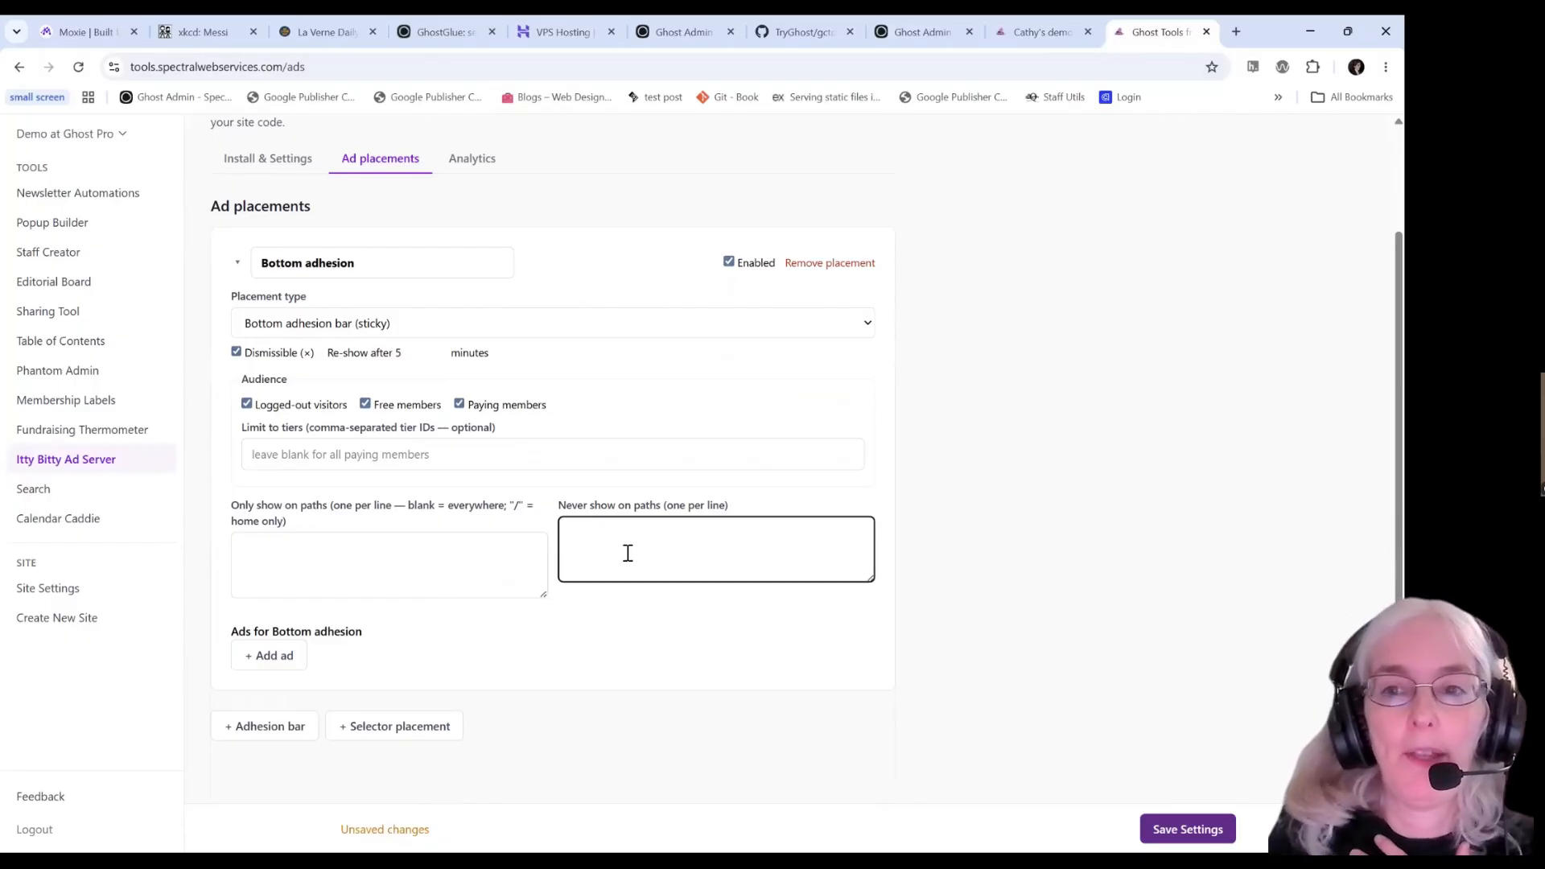
pyautogui.write('/')
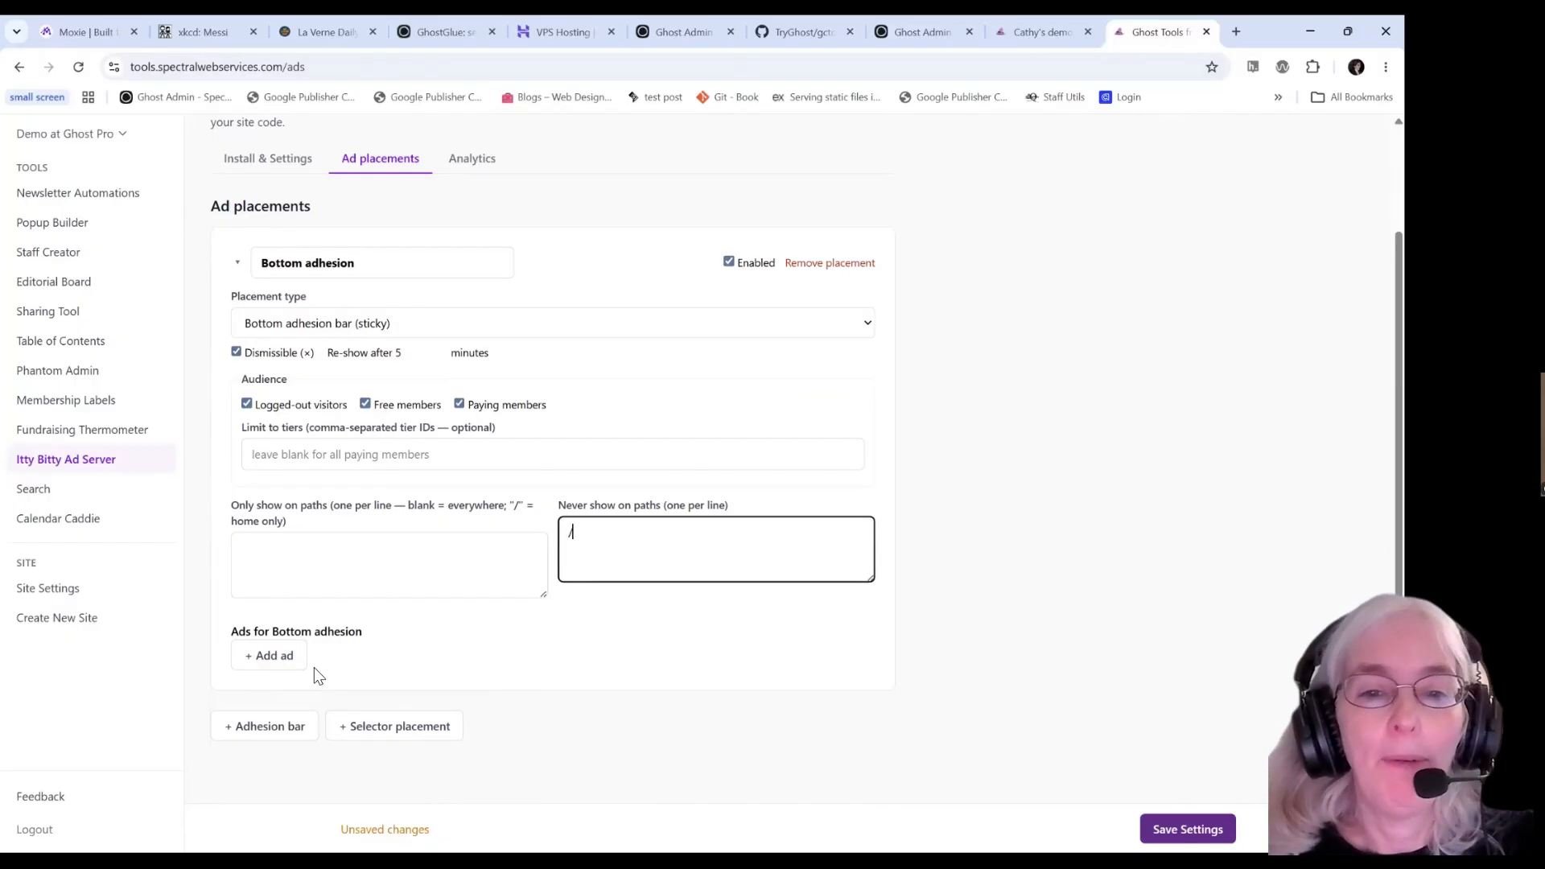
pyautogui.click(433, 631)
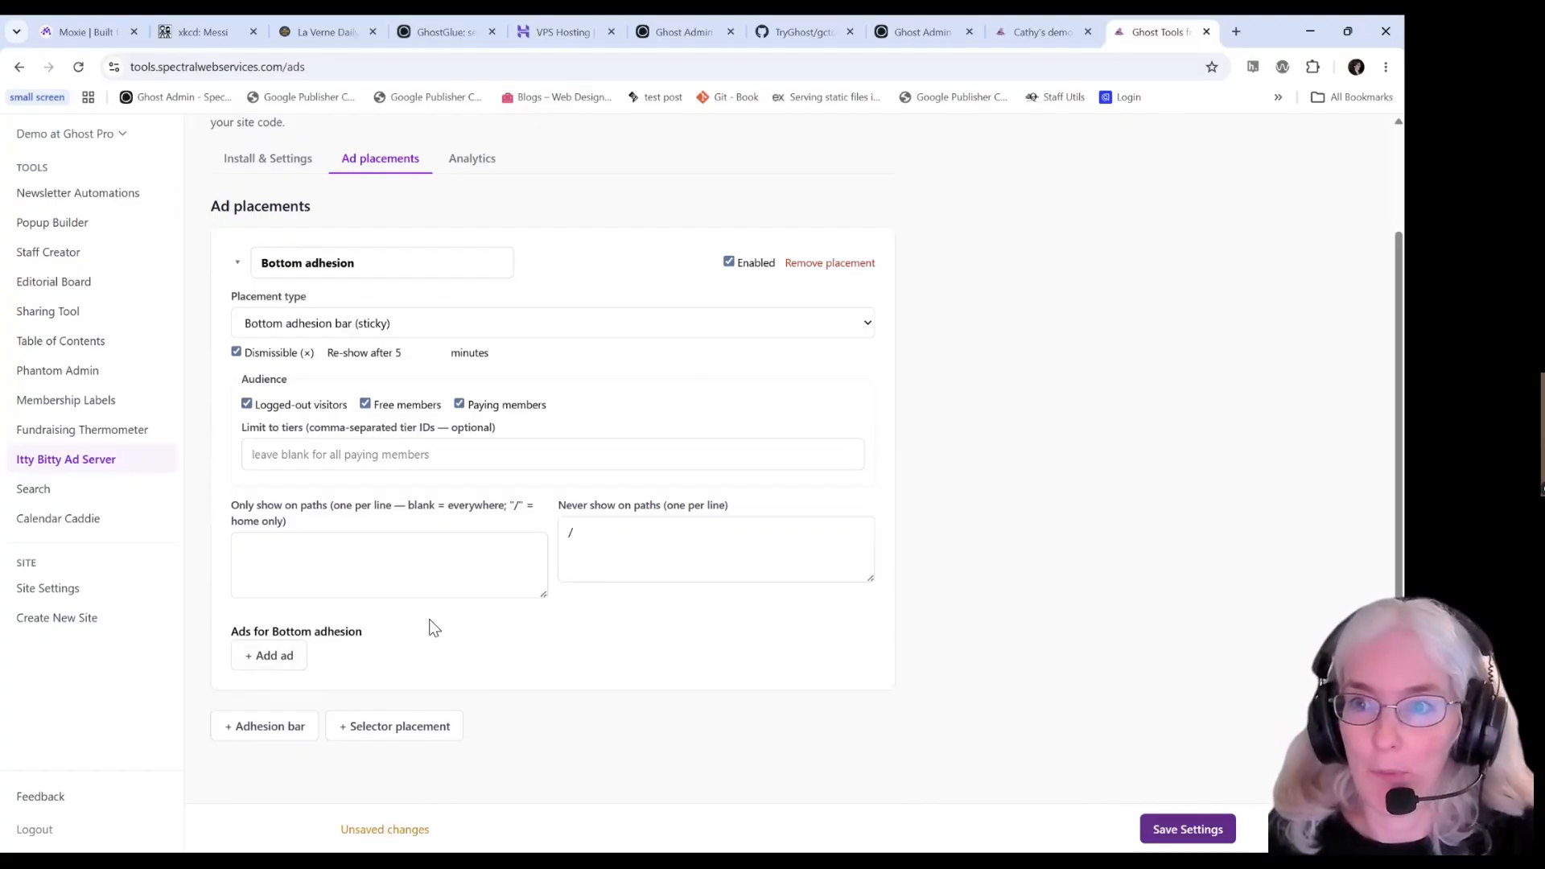
pyautogui.click(274, 656)
pyautogui.scroll(-3, 277, 667)
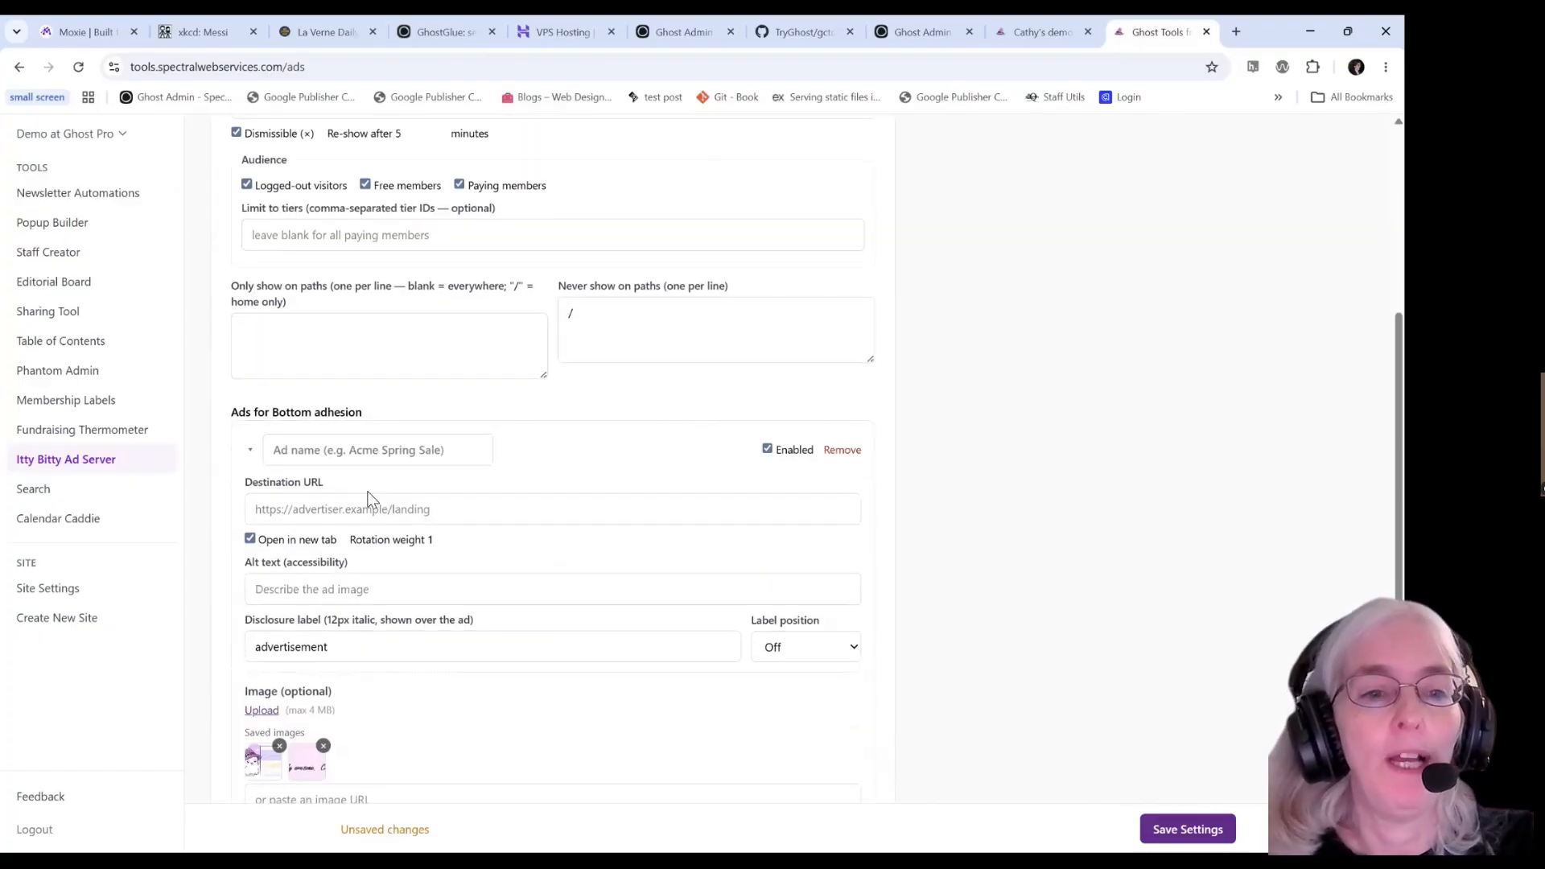
pyautogui.click(323, 450)
pyautogui.write('Spect')
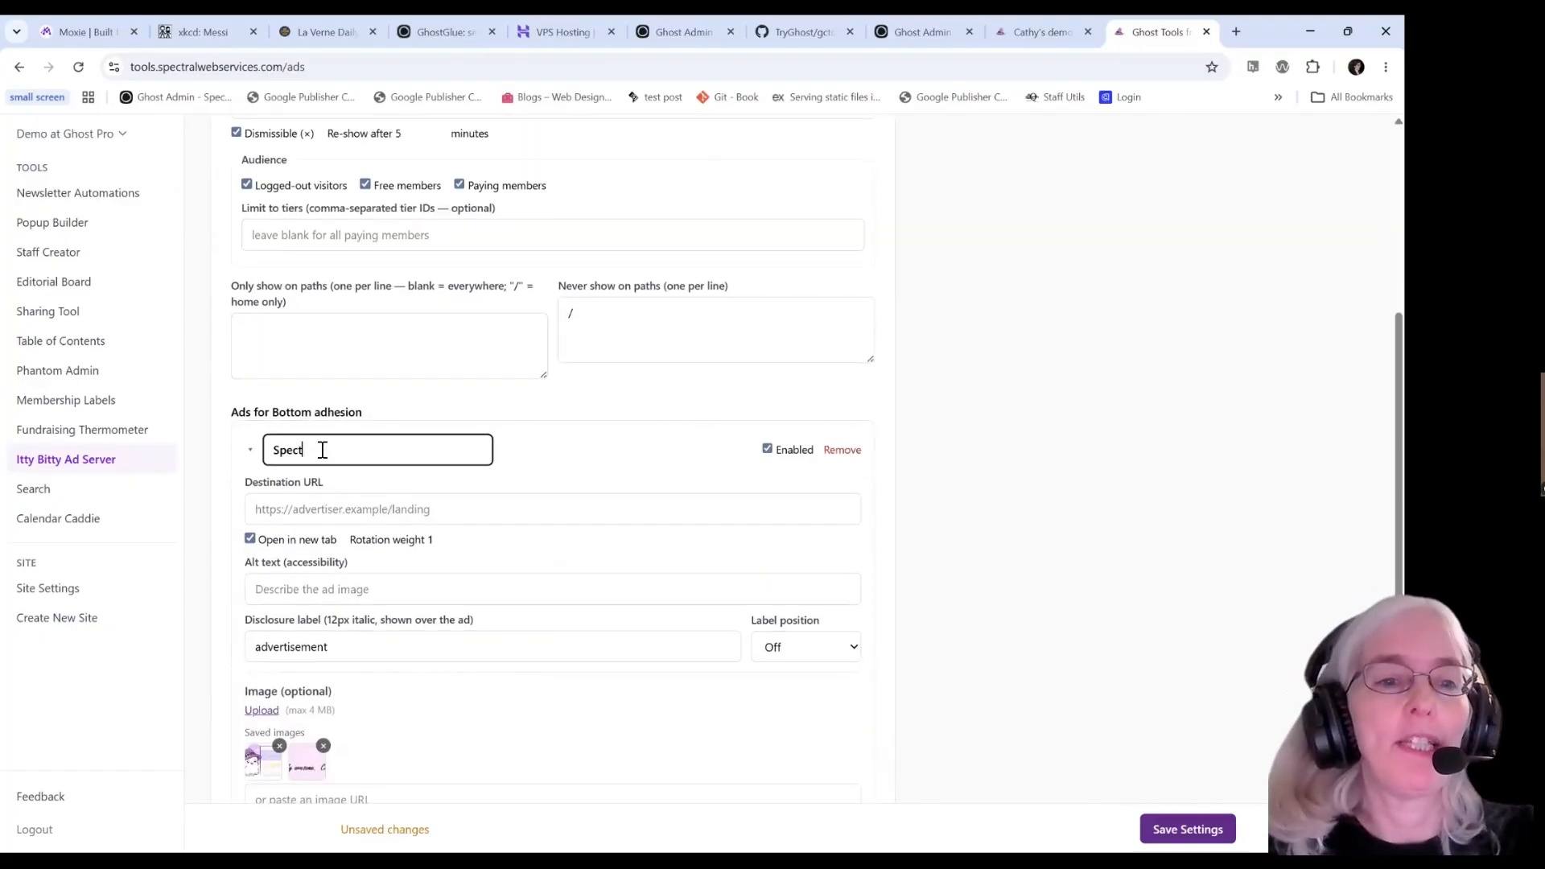
pyautogui.write('ral Web Services')
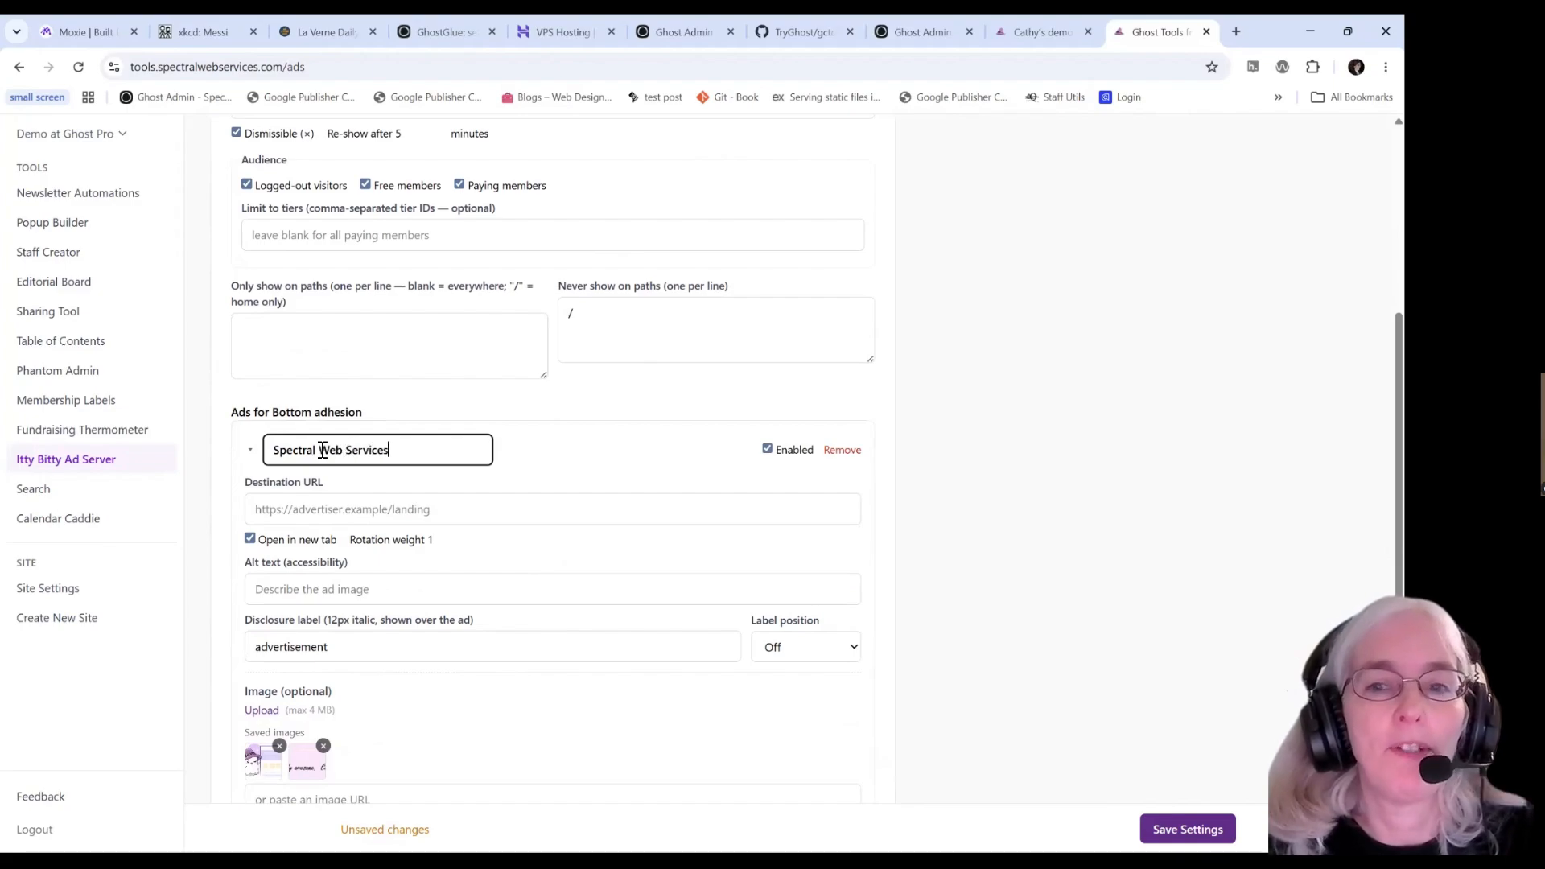
pyautogui.press('Tab')
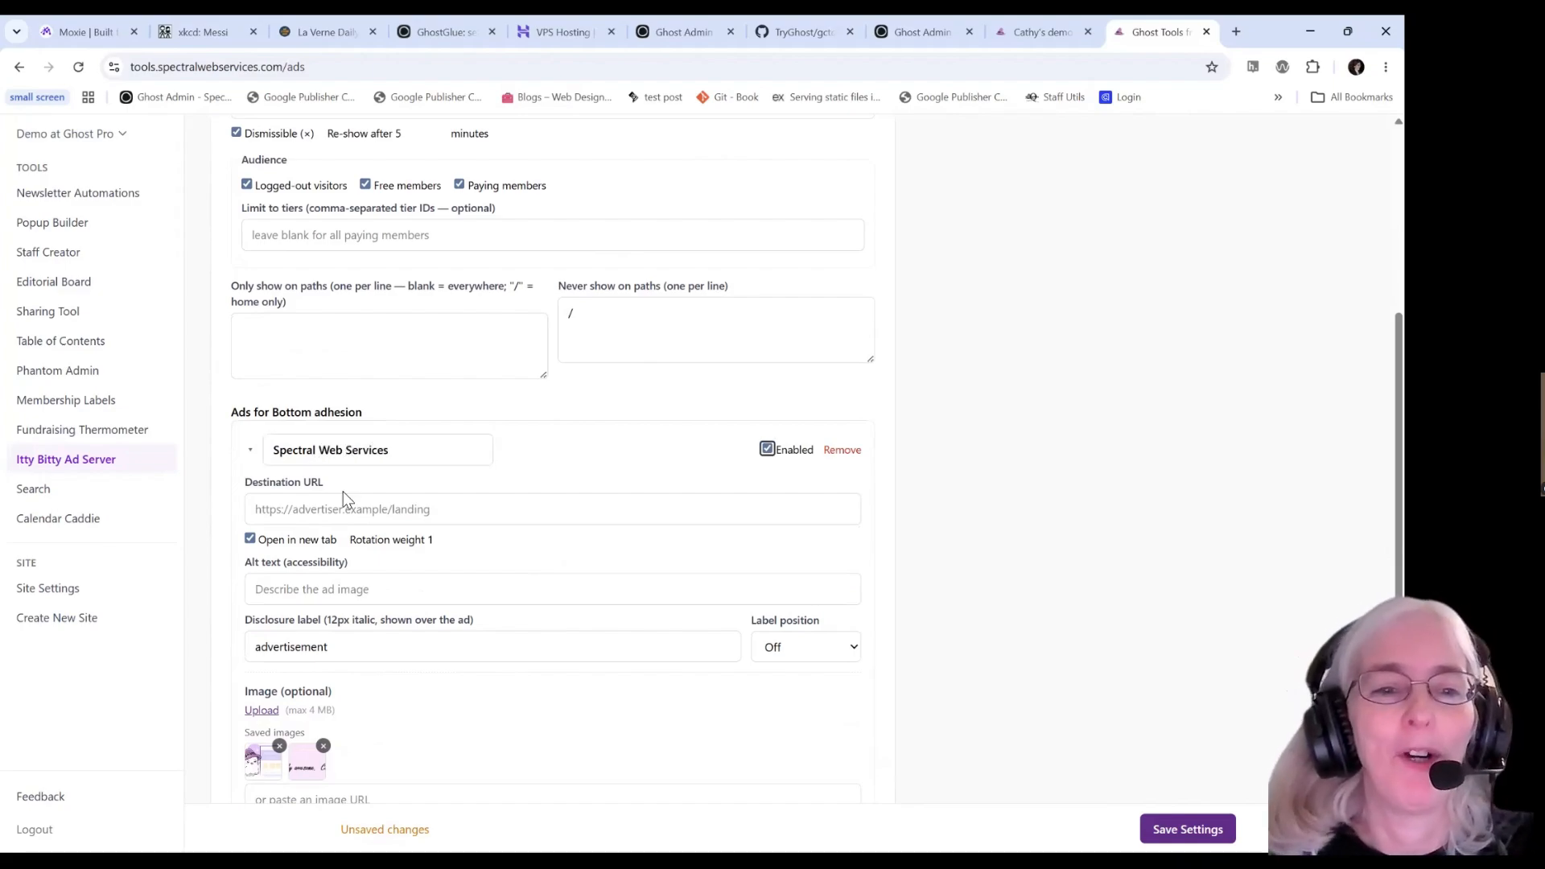
pyautogui.click(332, 515)
pyautogui.write('https')
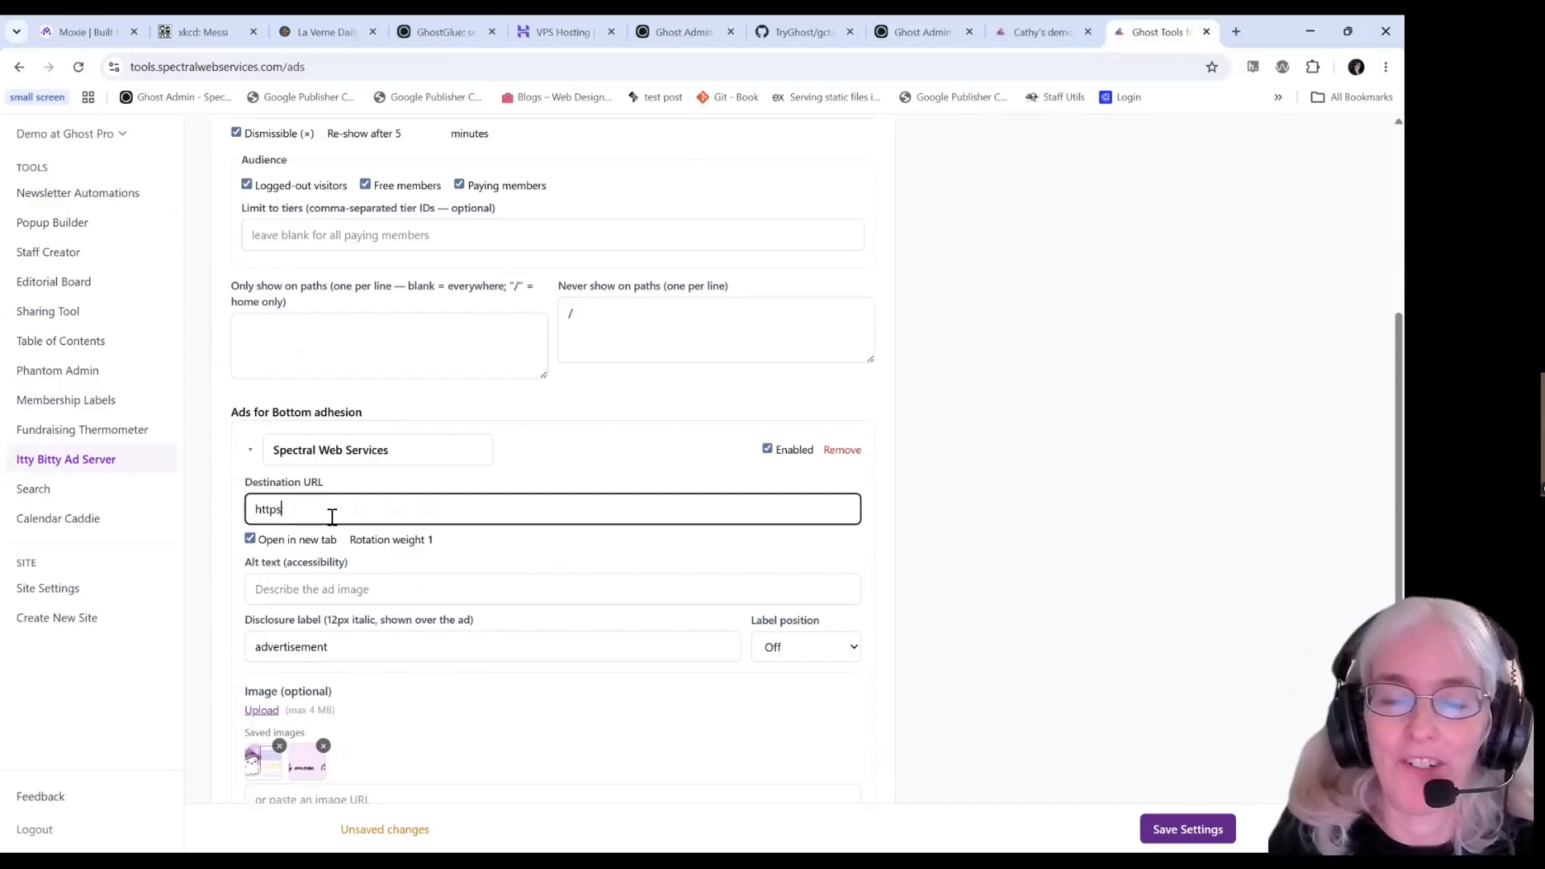
pyautogui.write('://www.spe')
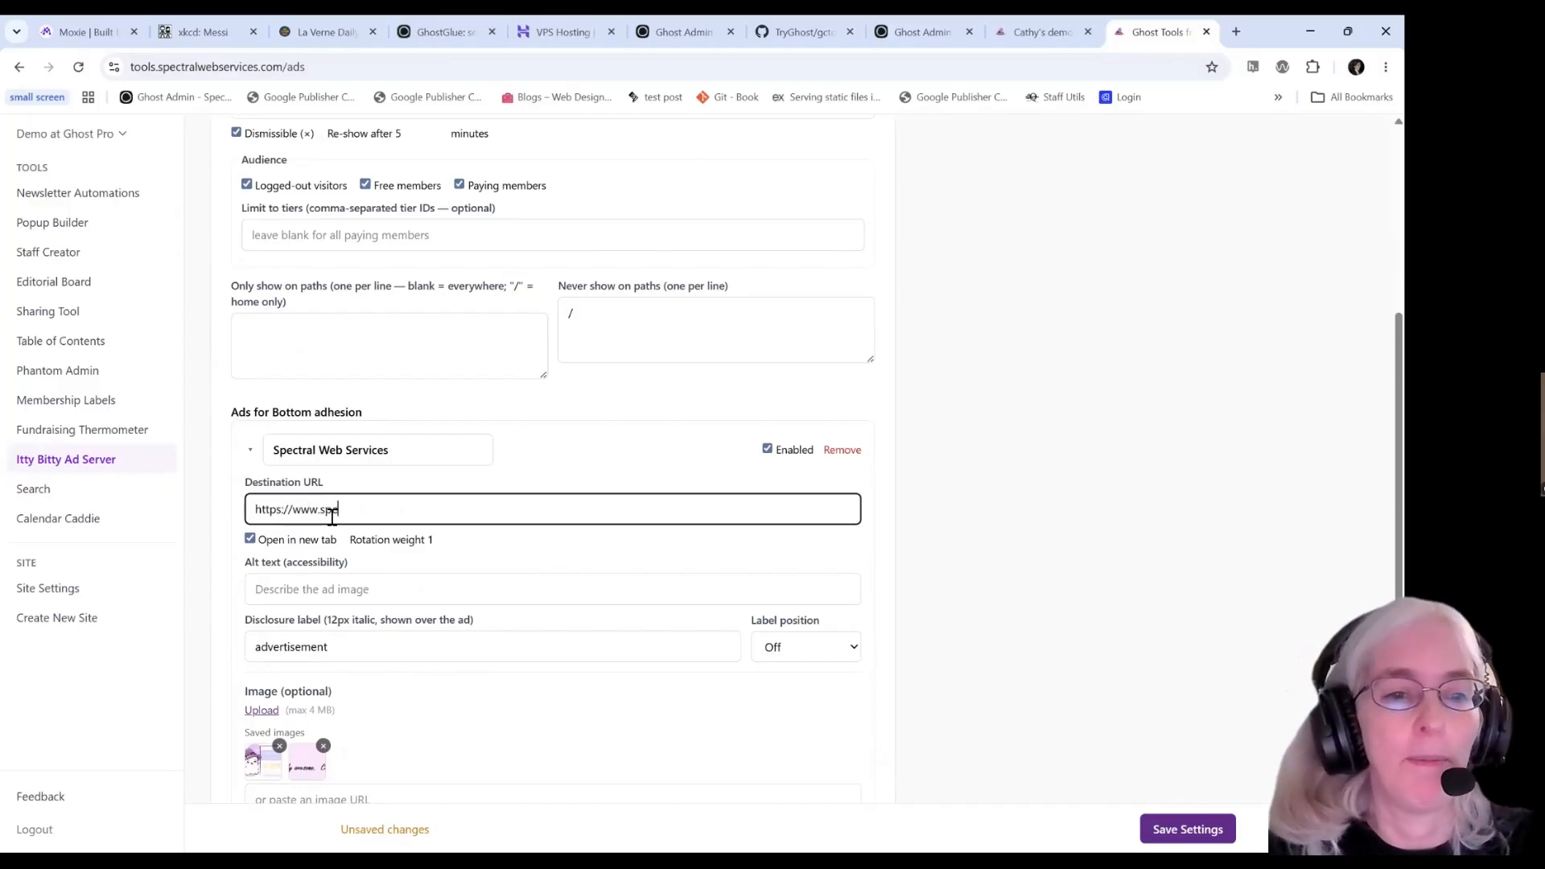
pyautogui.write('ctralwe')
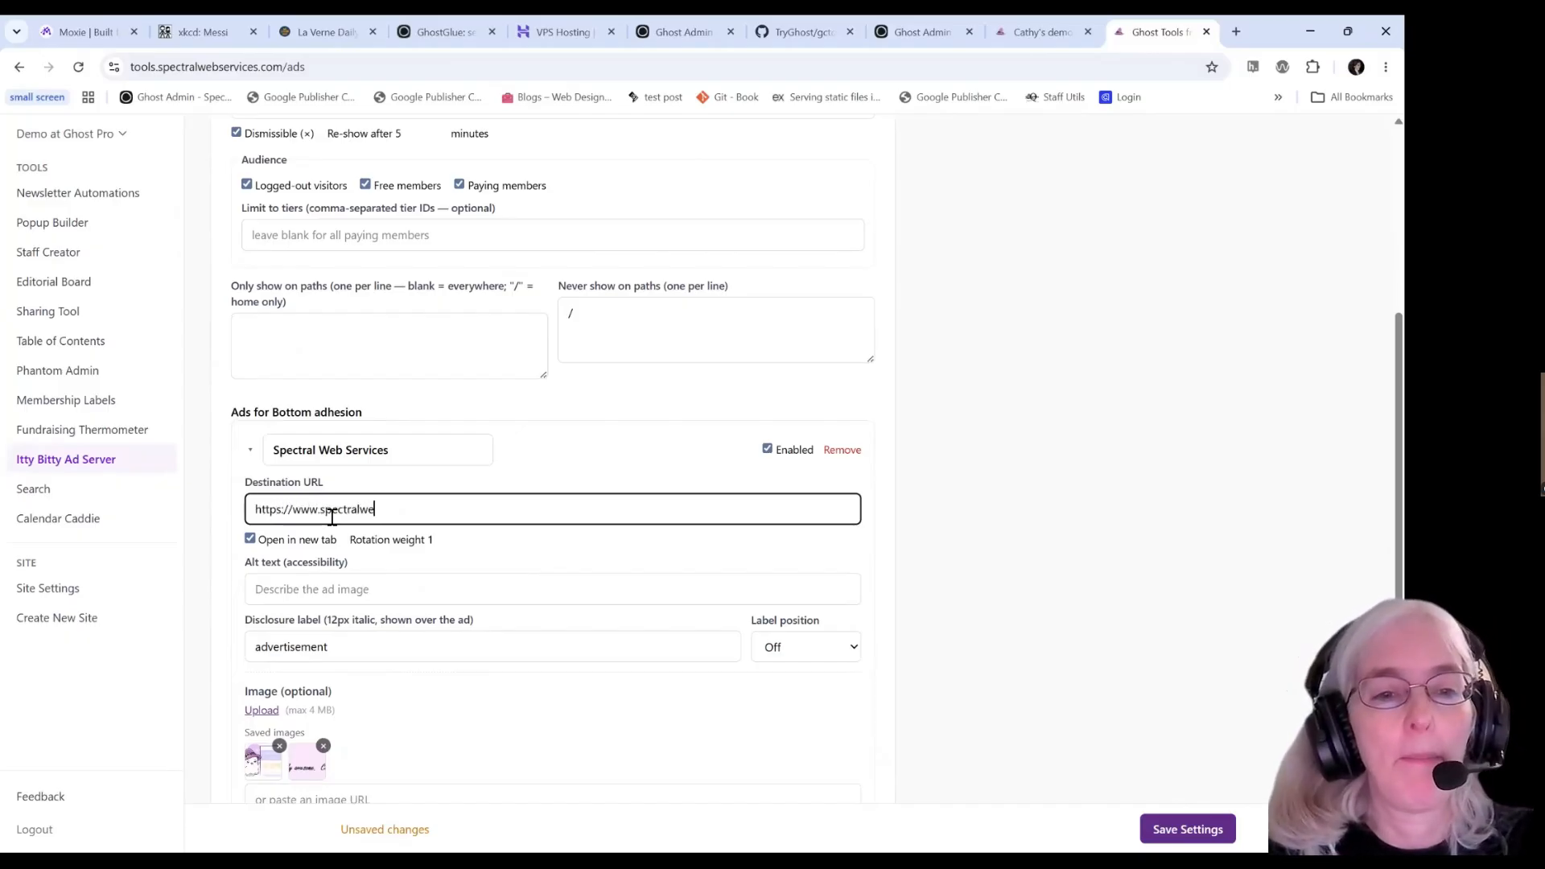
pyautogui.write('bservices.com')
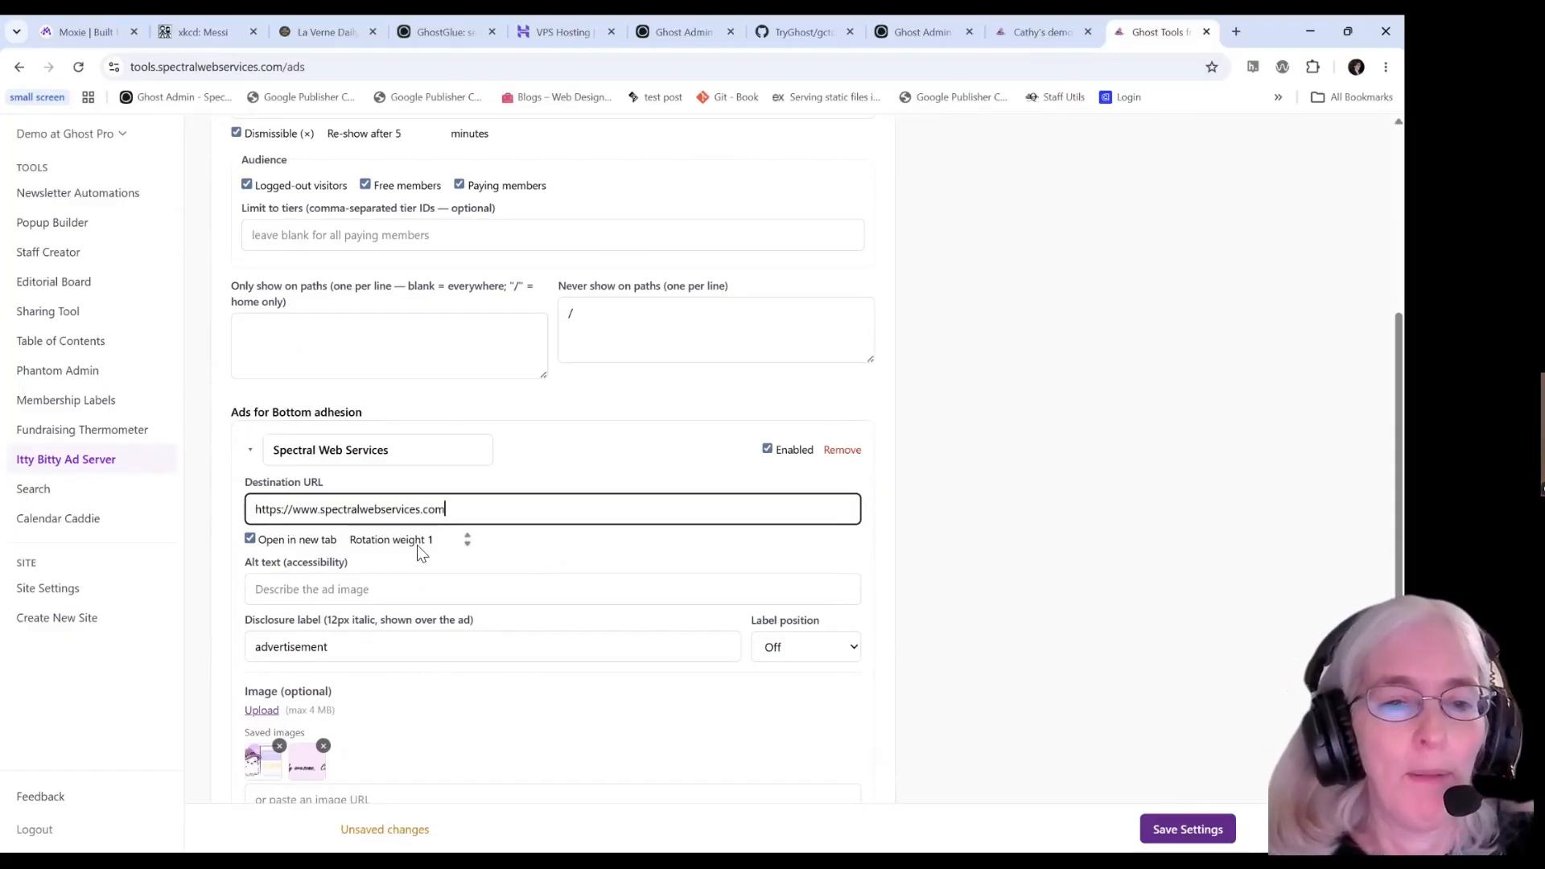
# Give the ad the alt text 'A friendly Ghost'.
pyautogui.scroll(-3, 417, 545)
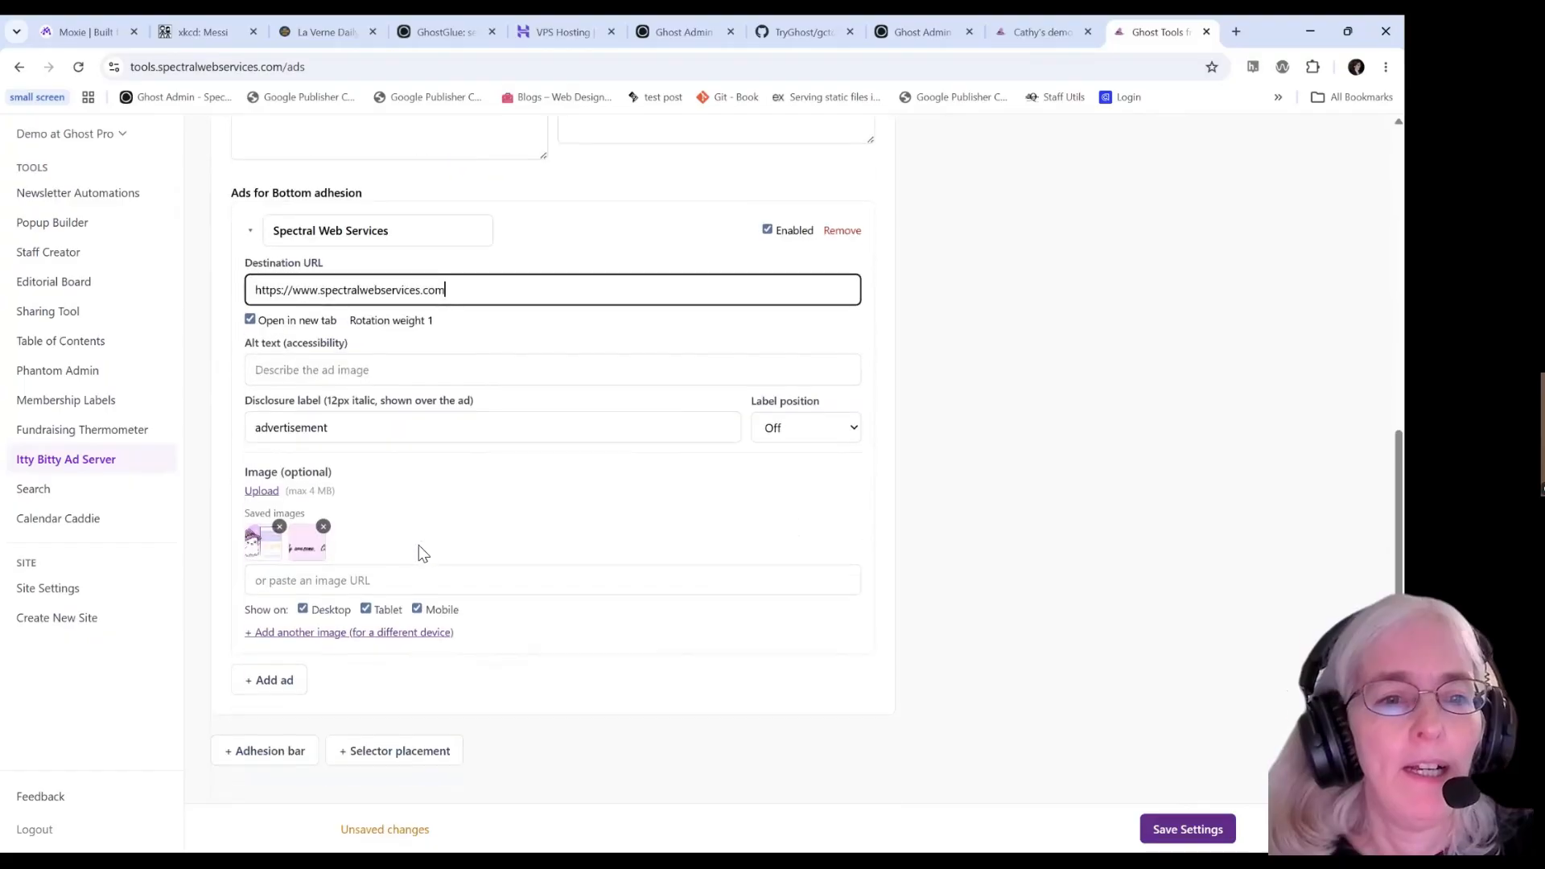
pyautogui.click(370, 369)
pyautogui.write('A friend')
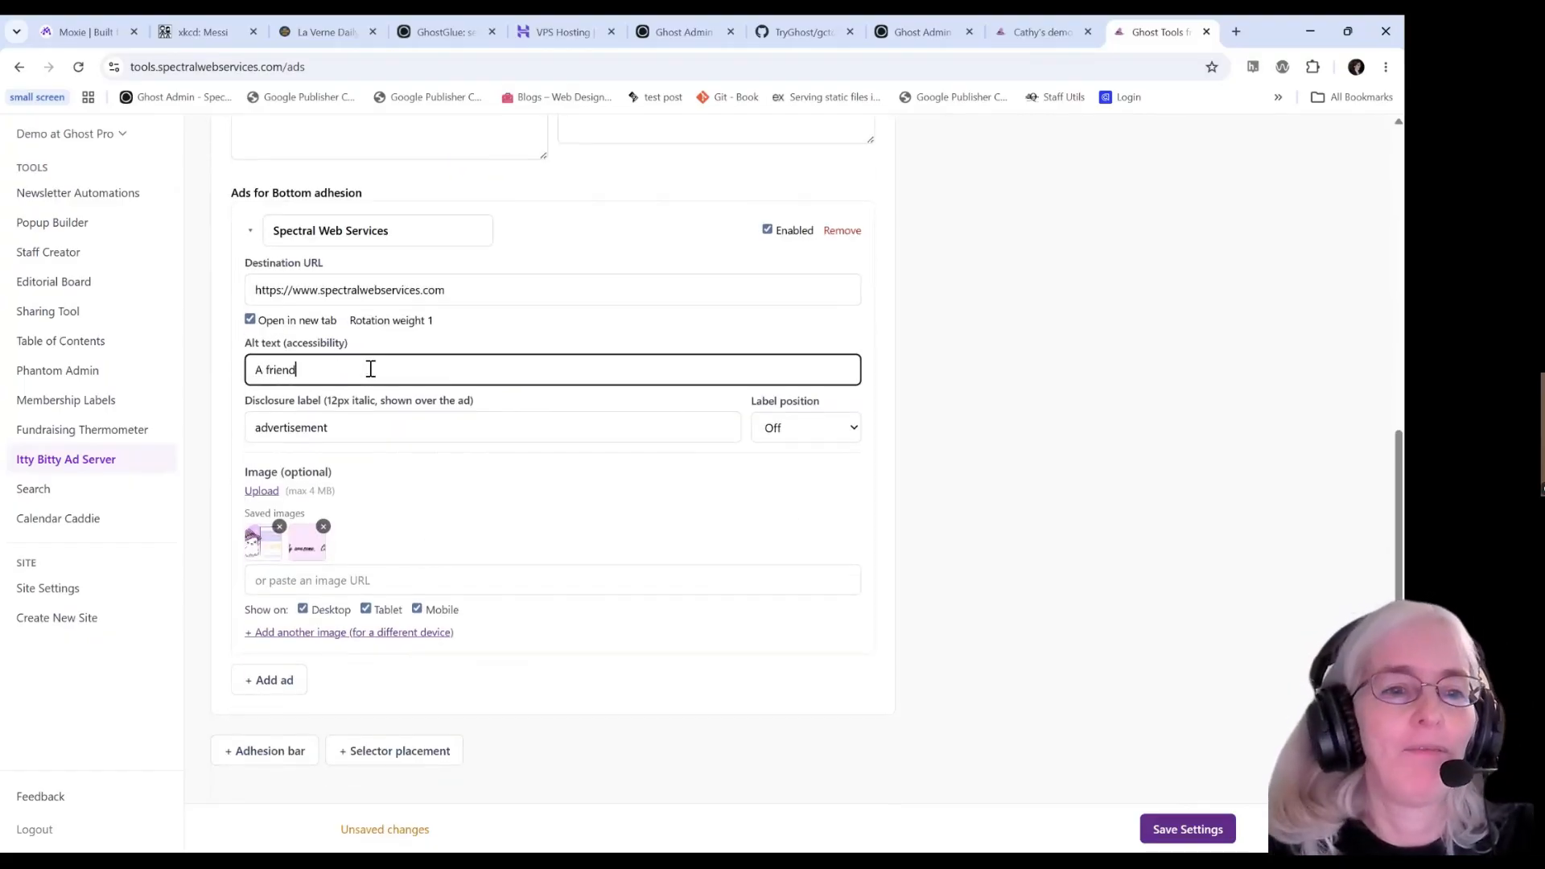
pyautogui.write('ly Ghost')
pyautogui.press('Tab')
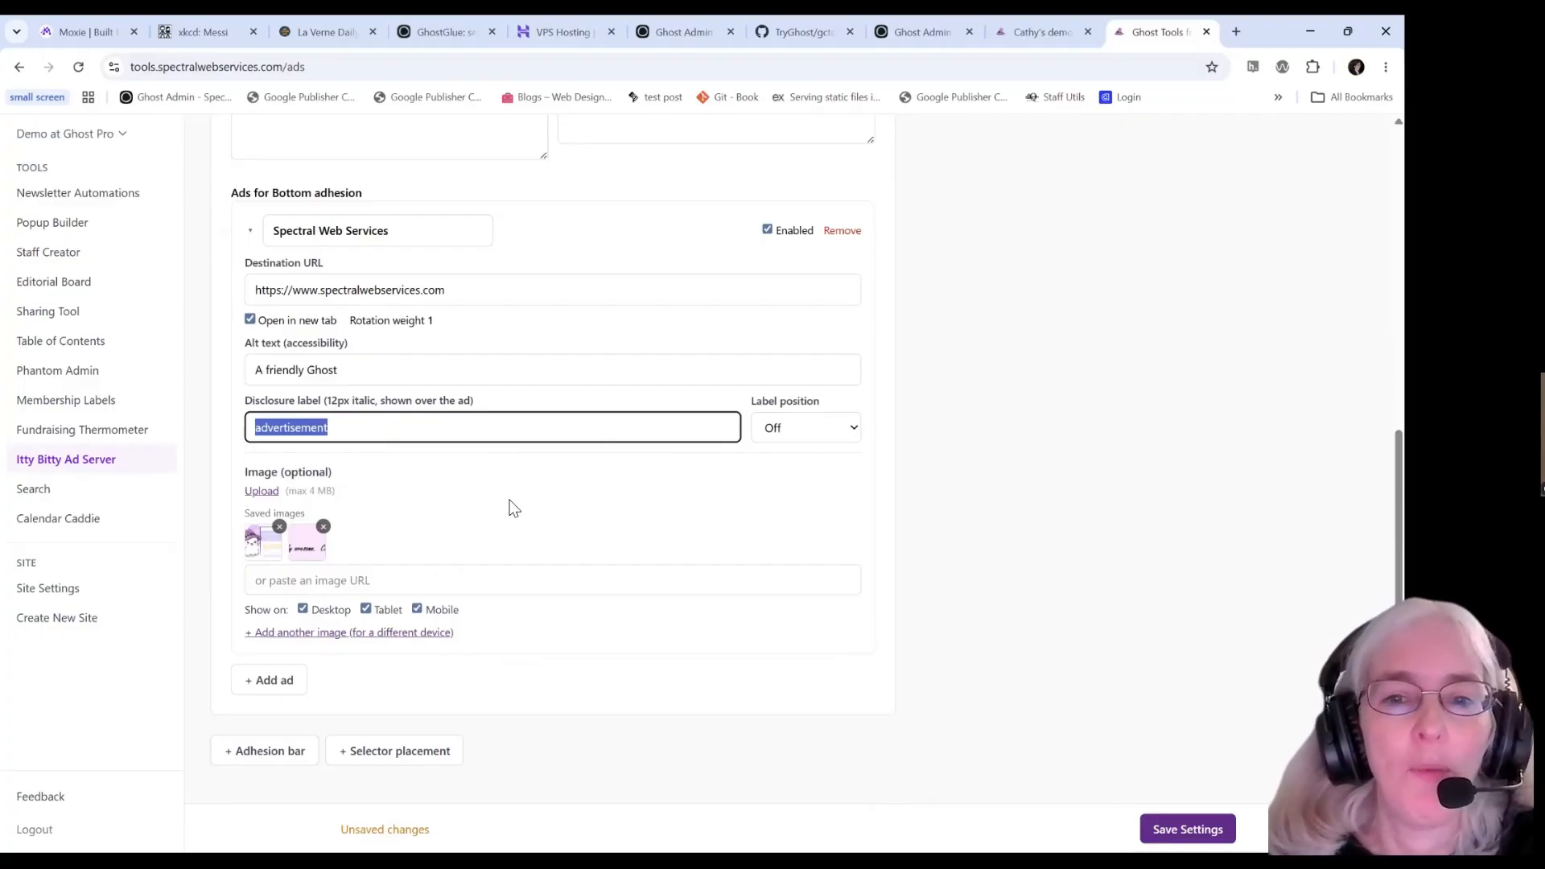
pyautogui.scroll(-1, 581, 618)
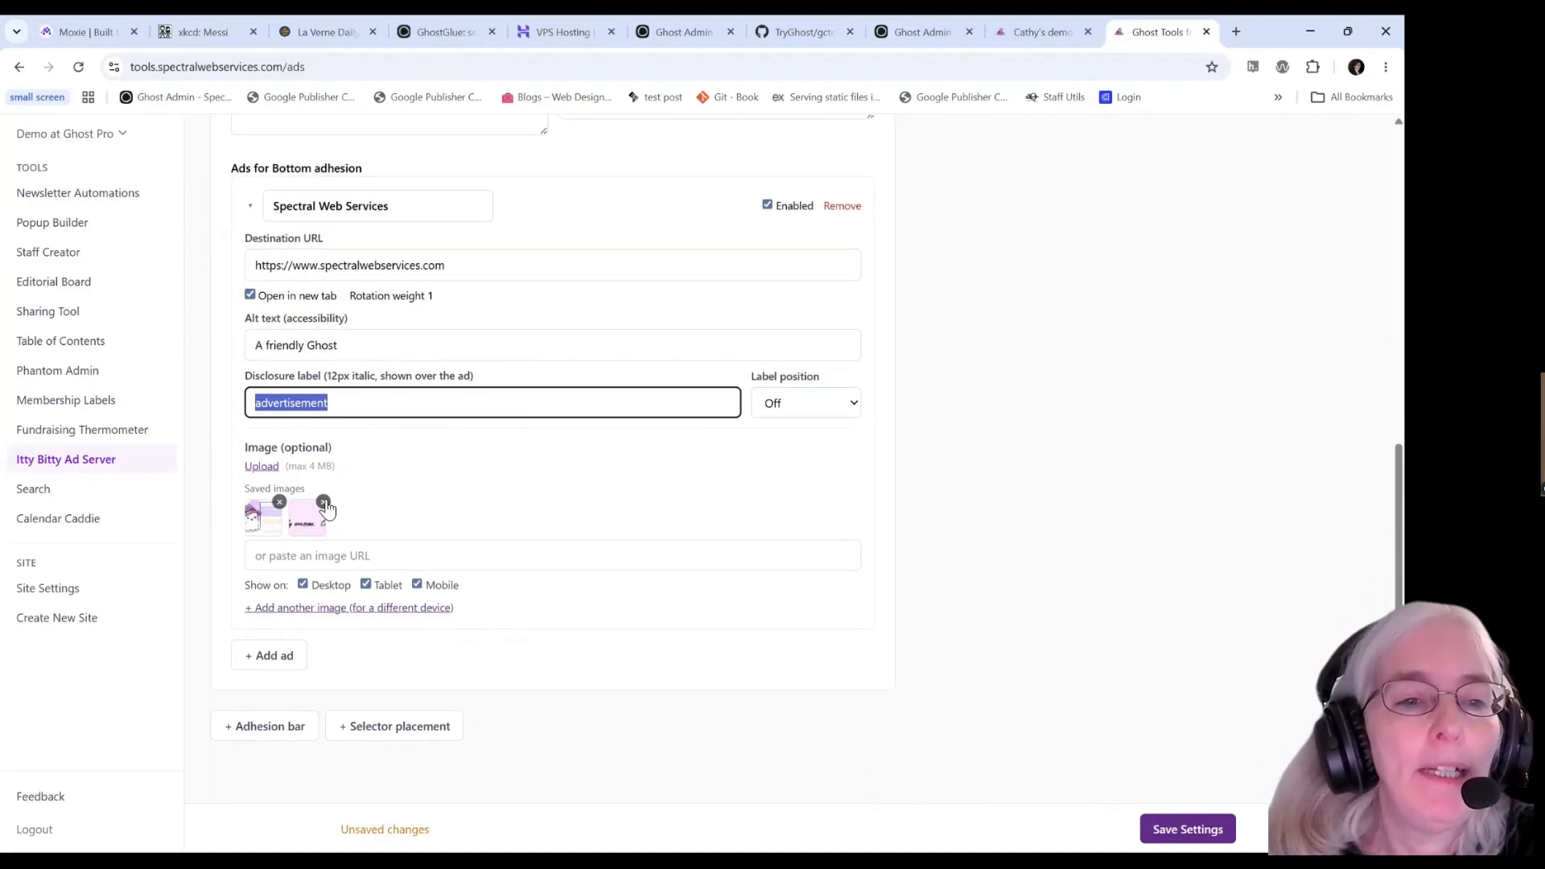
# Upload banner.jpg from the ads folder as the ad image, then remove that image.
pyautogui.click(262, 468)
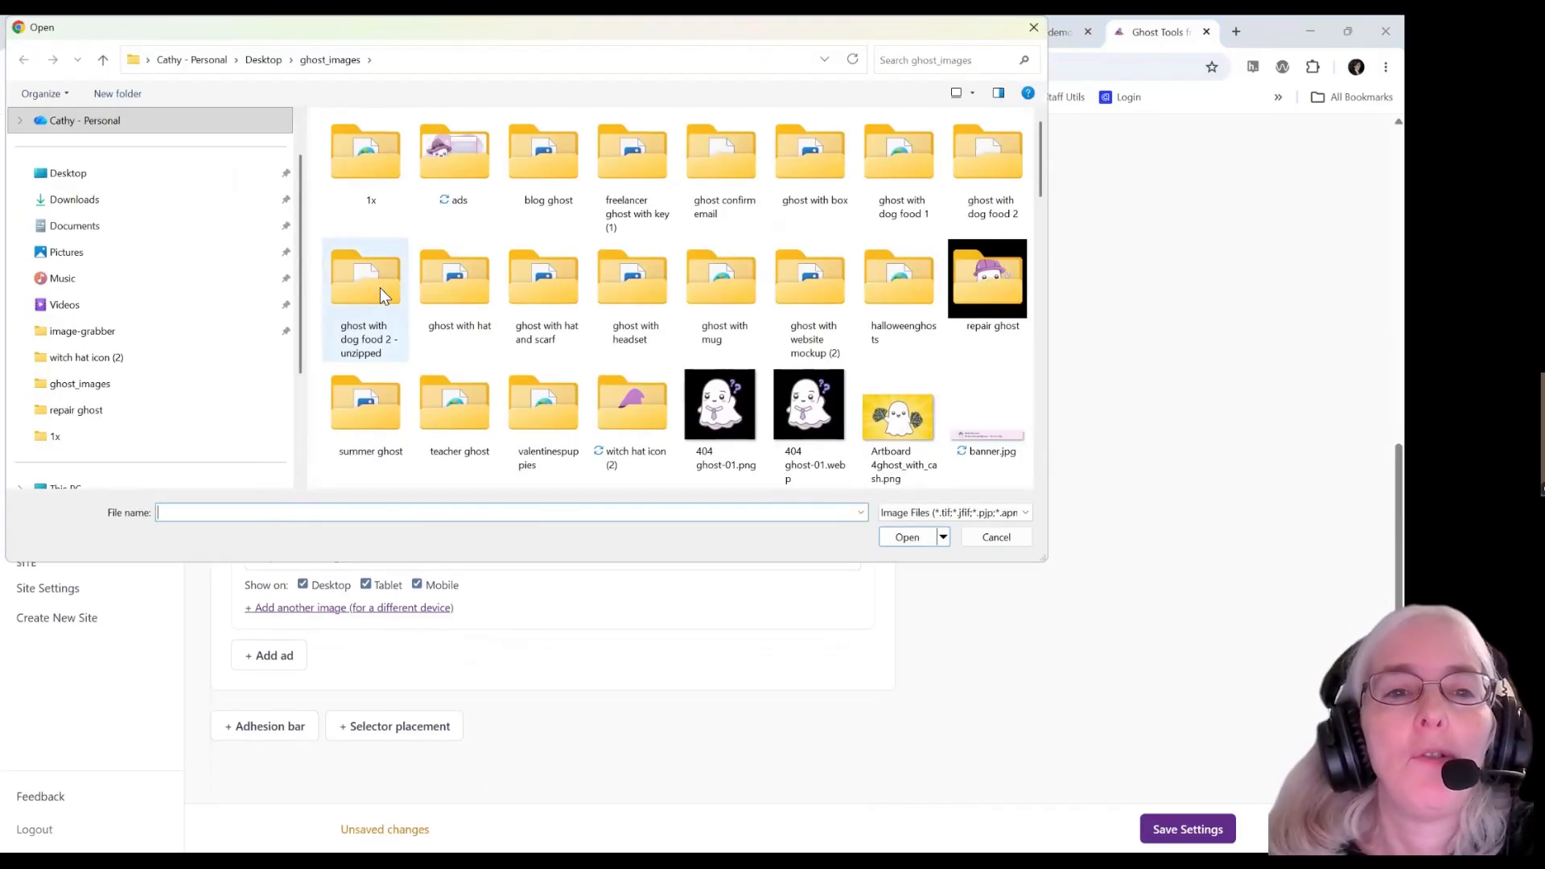
pyautogui.doubleClick(433, 160)
pyautogui.click(366, 161)
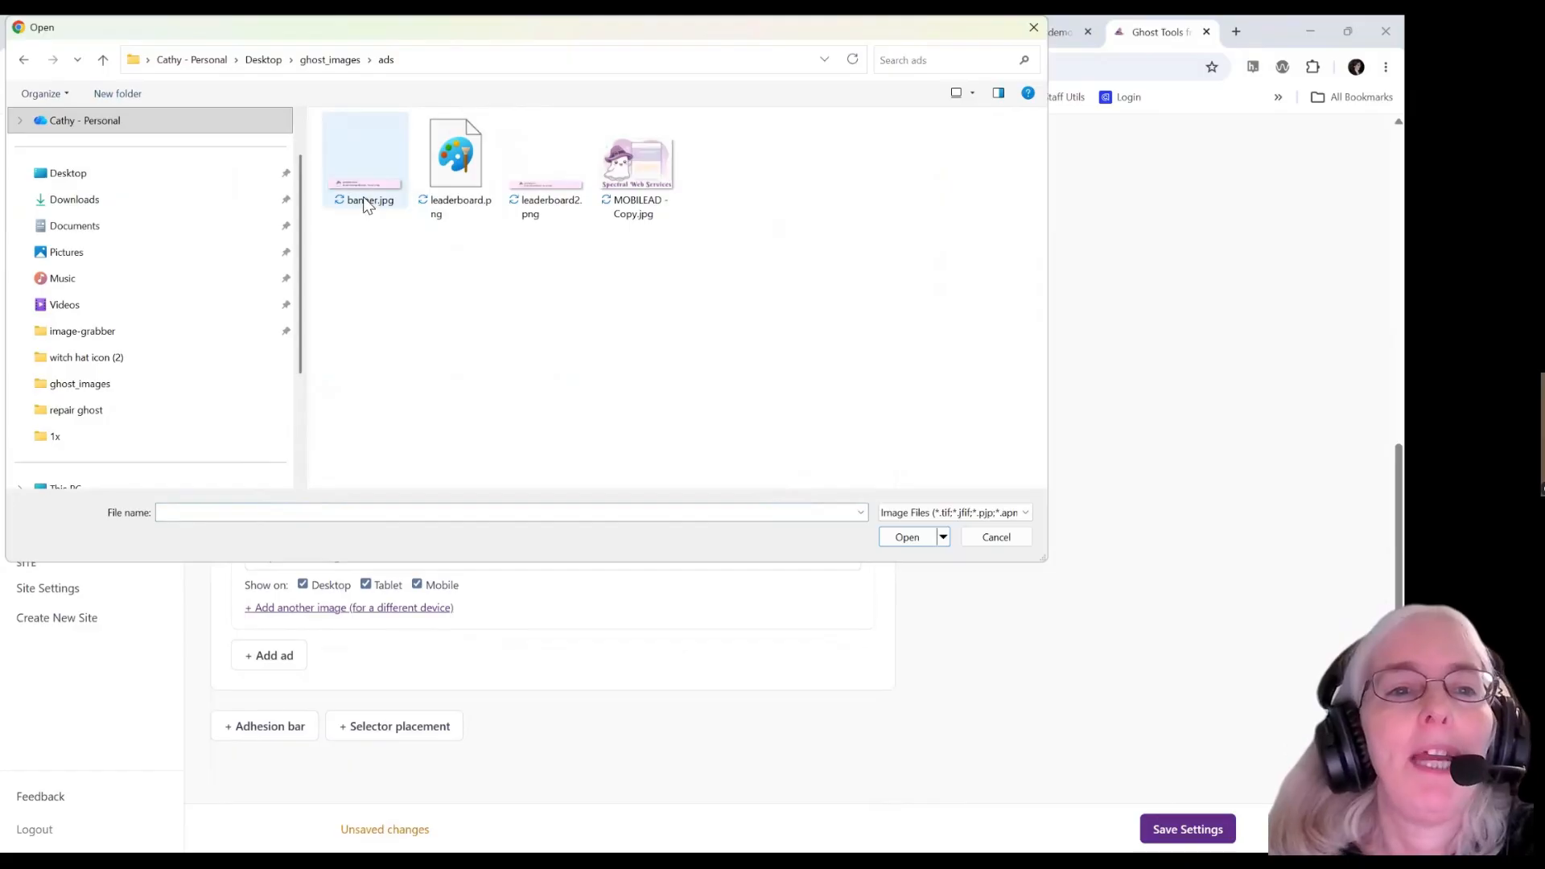
pyautogui.click(915, 537)
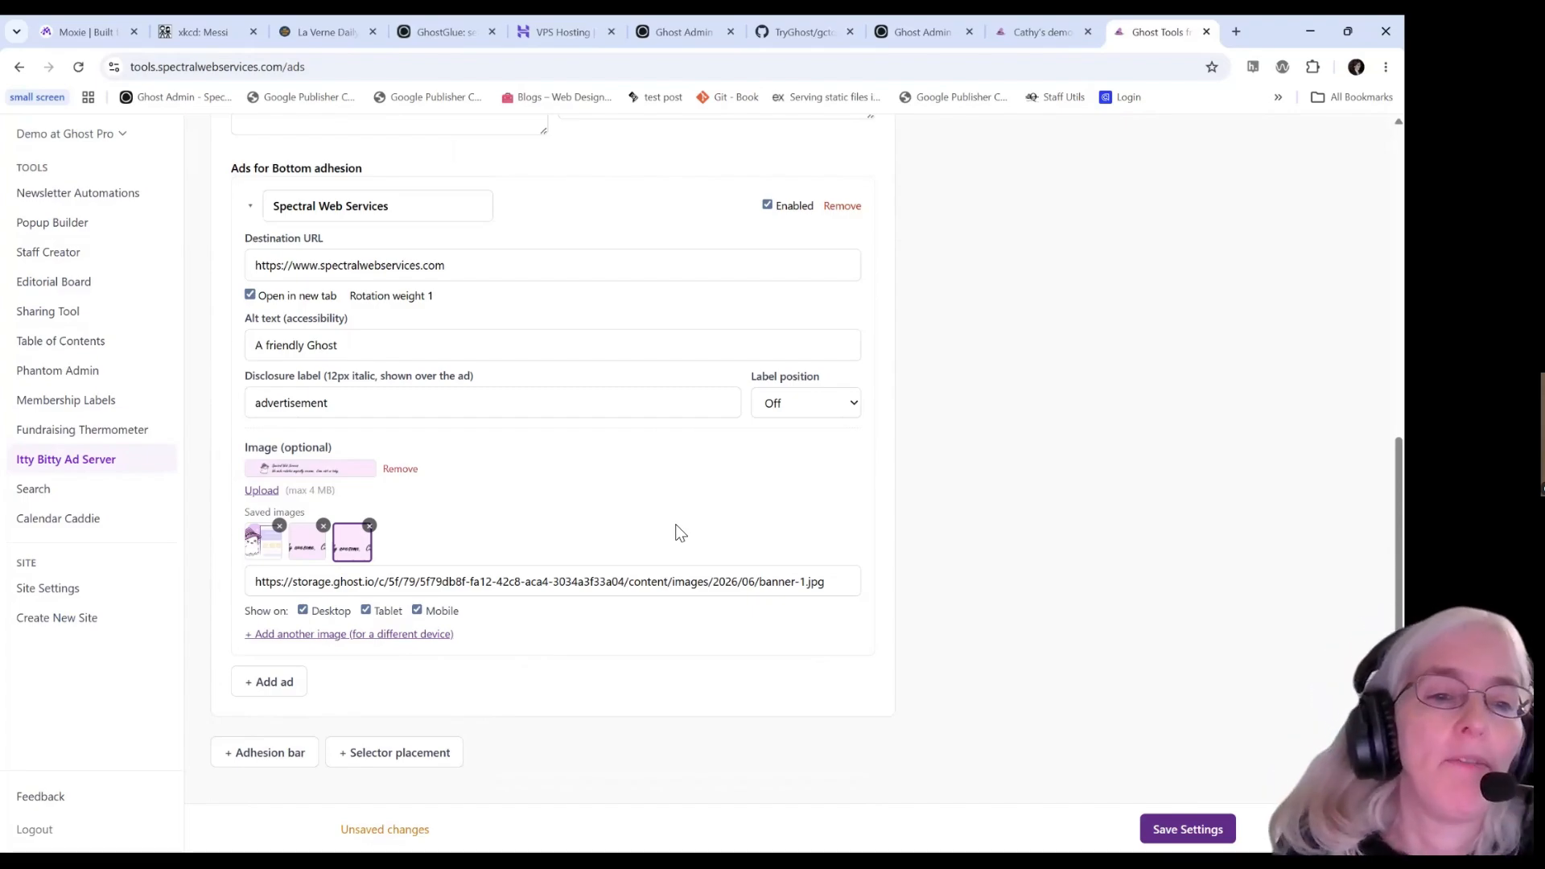
pyautogui.click(404, 471)
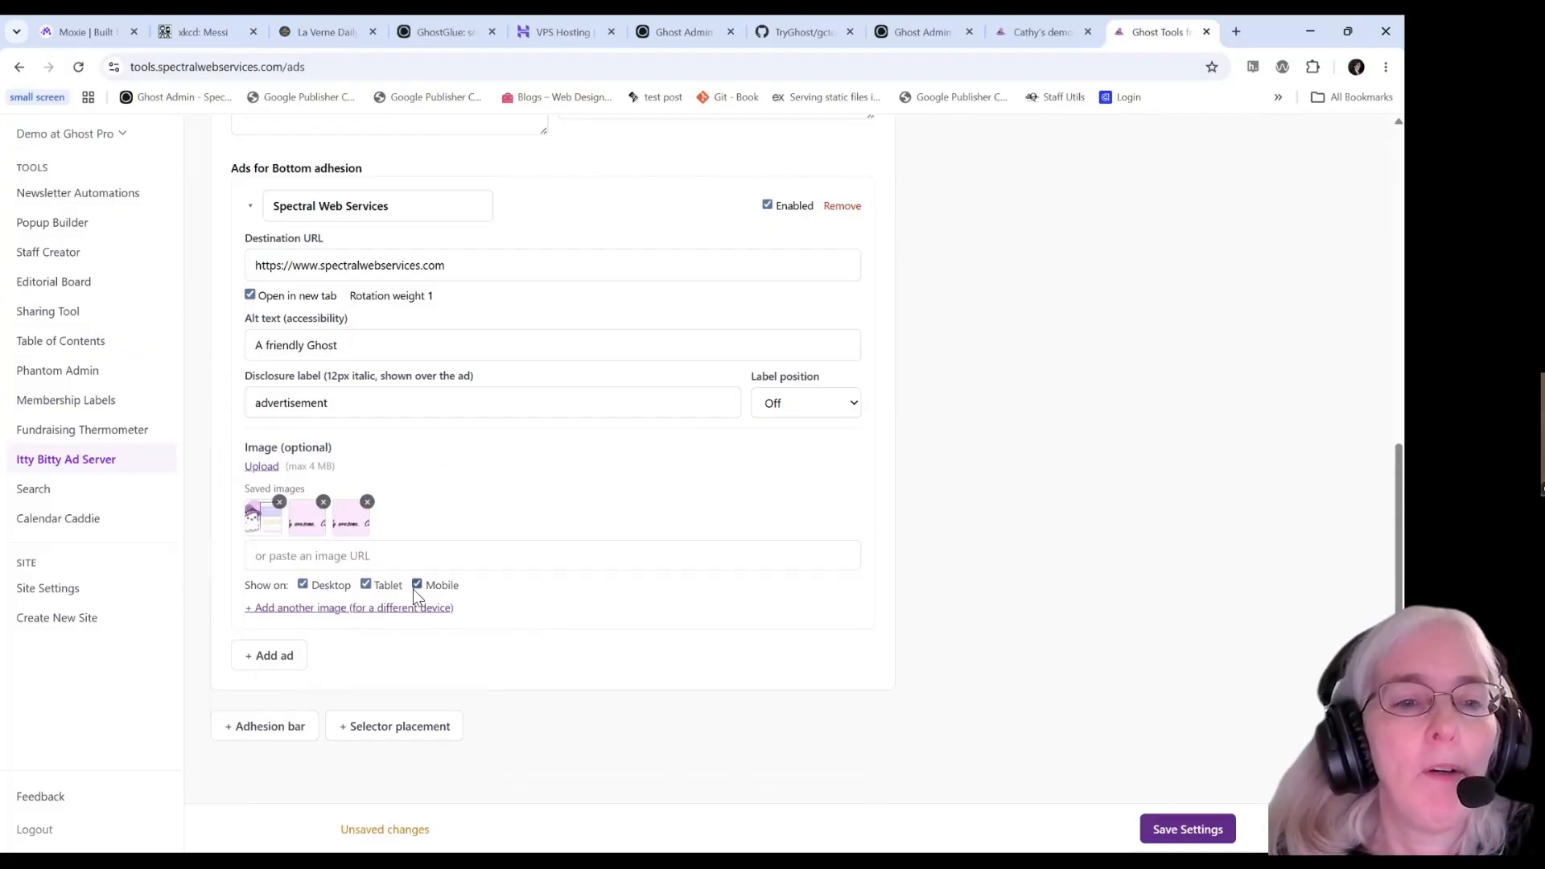
# Limit the saved banner image to desktop and tablet, and add ghost-website-1.webp for mobile only.
pyautogui.click(354, 527)
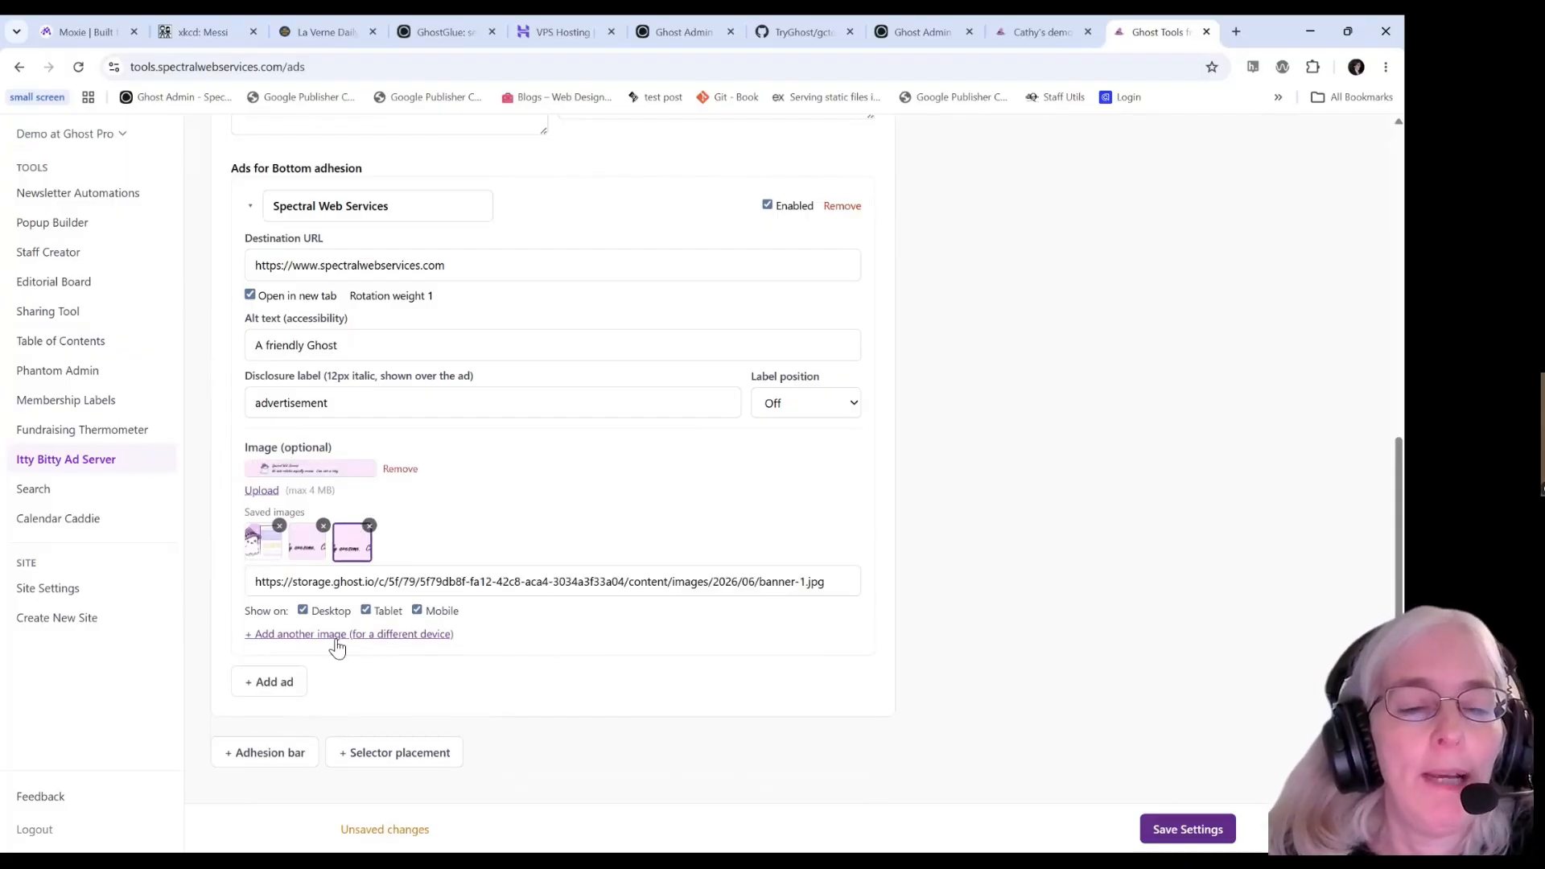
pyautogui.click(417, 612)
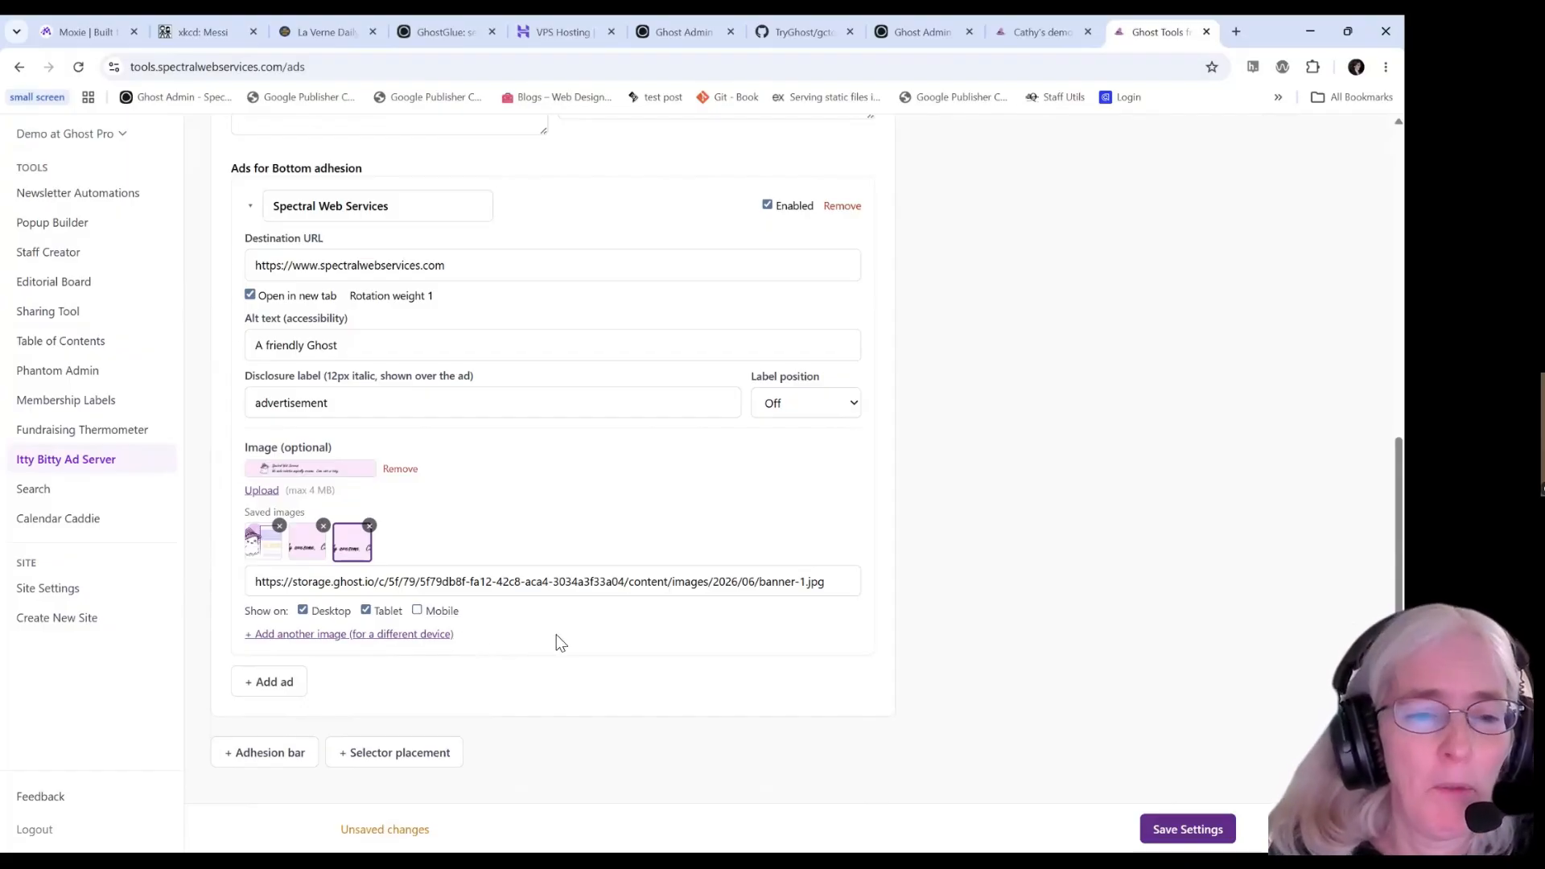
pyautogui.click(299, 635)
pyautogui.scroll(-3, 266, 563)
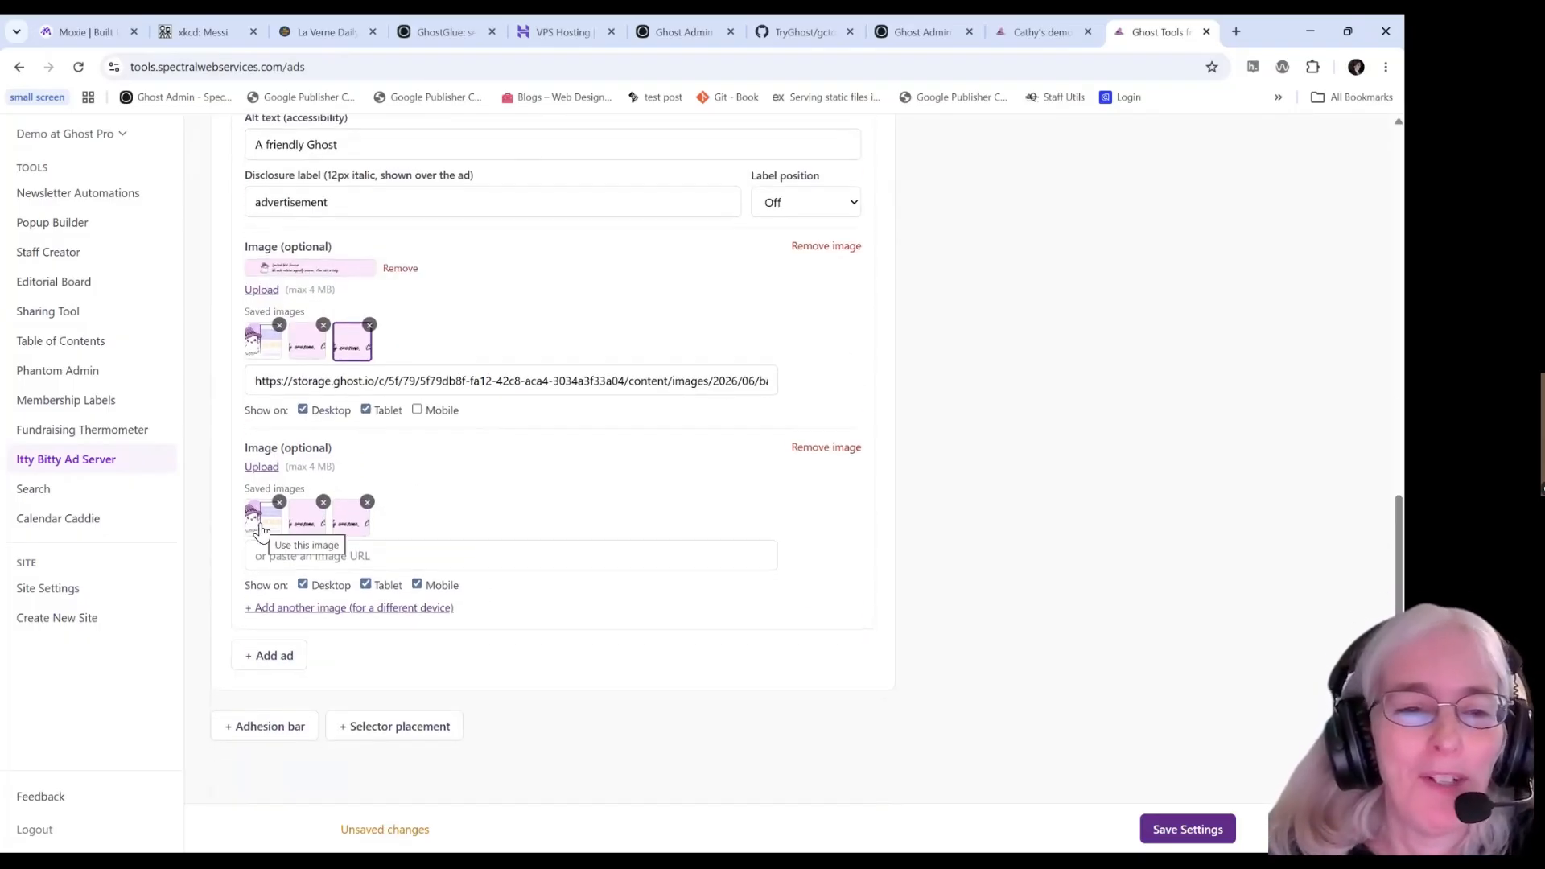
pyautogui.click(260, 531)
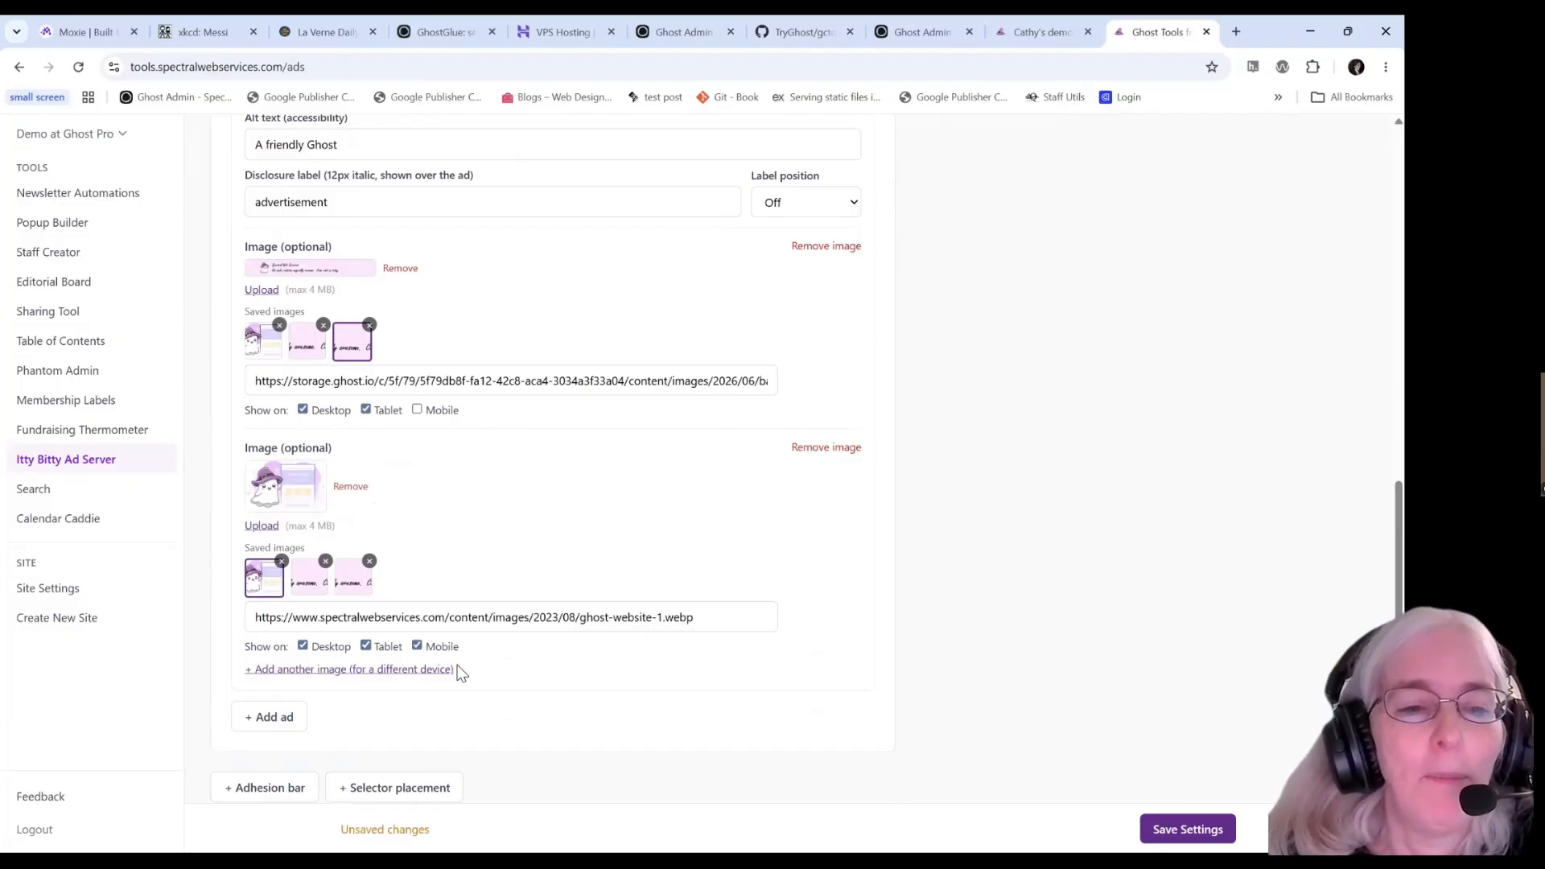
pyautogui.click(304, 646)
pyautogui.click(364, 646)
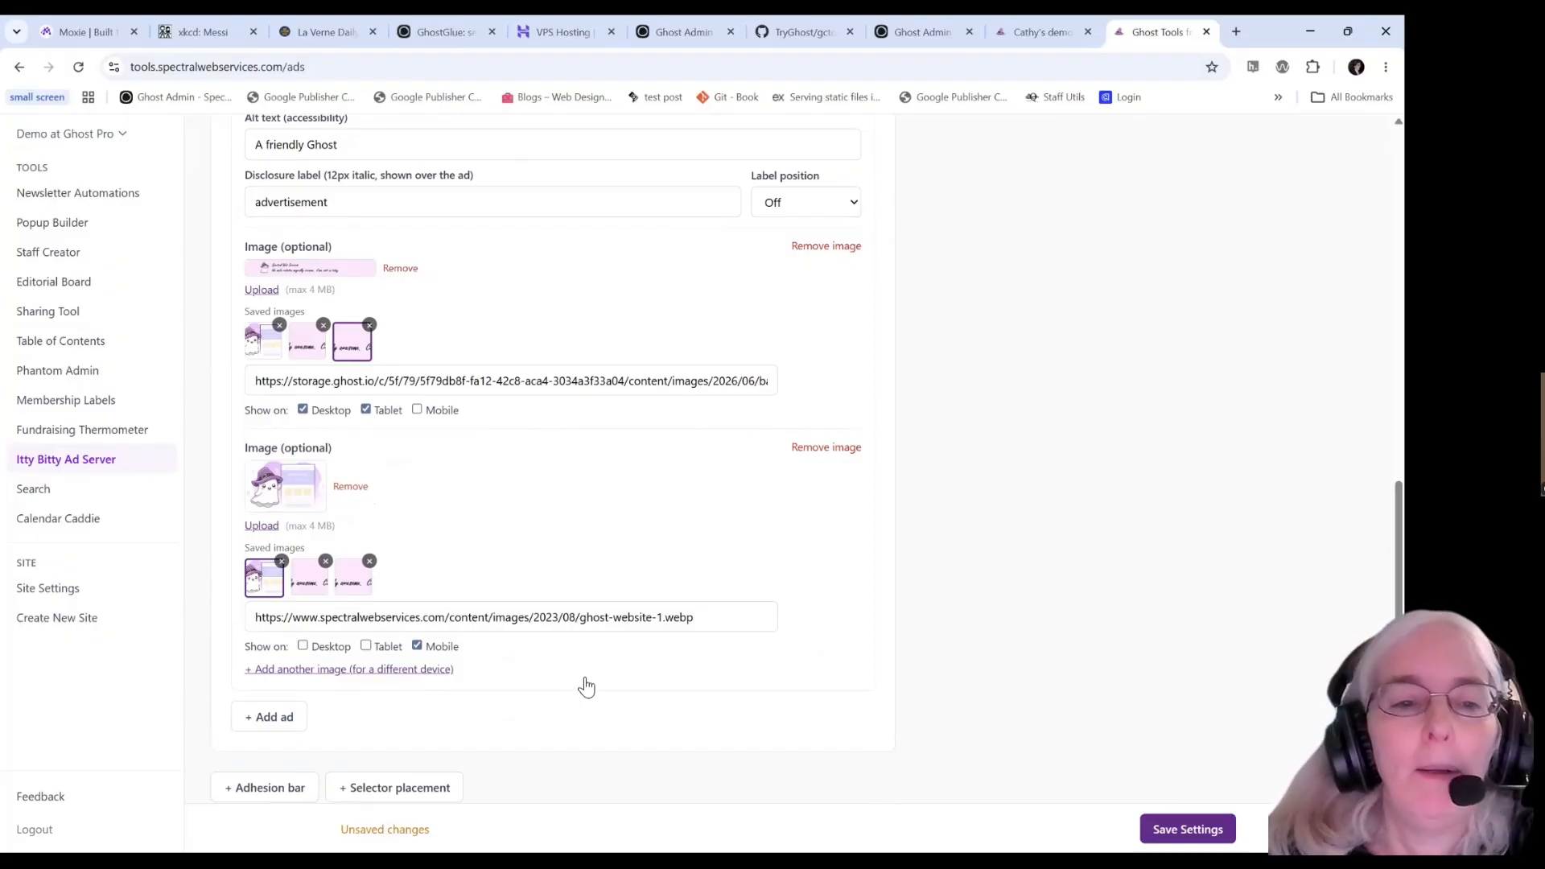
# Save the ad placement settings.
pyautogui.scroll(3, 586, 686)
pyautogui.scroll(-3, 585, 686)
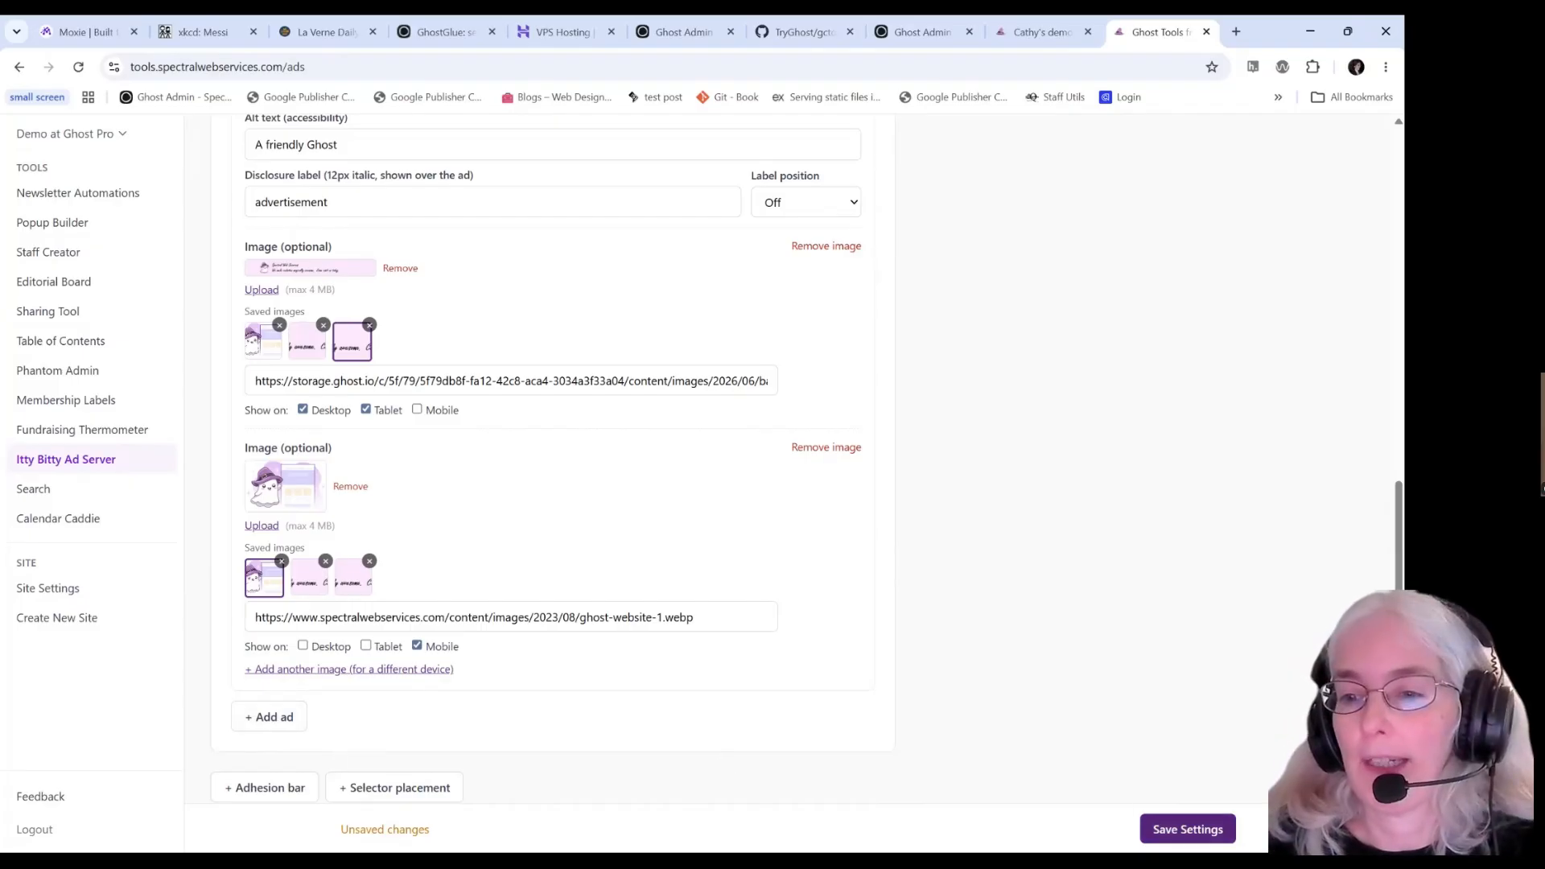
pyautogui.click(1188, 828)
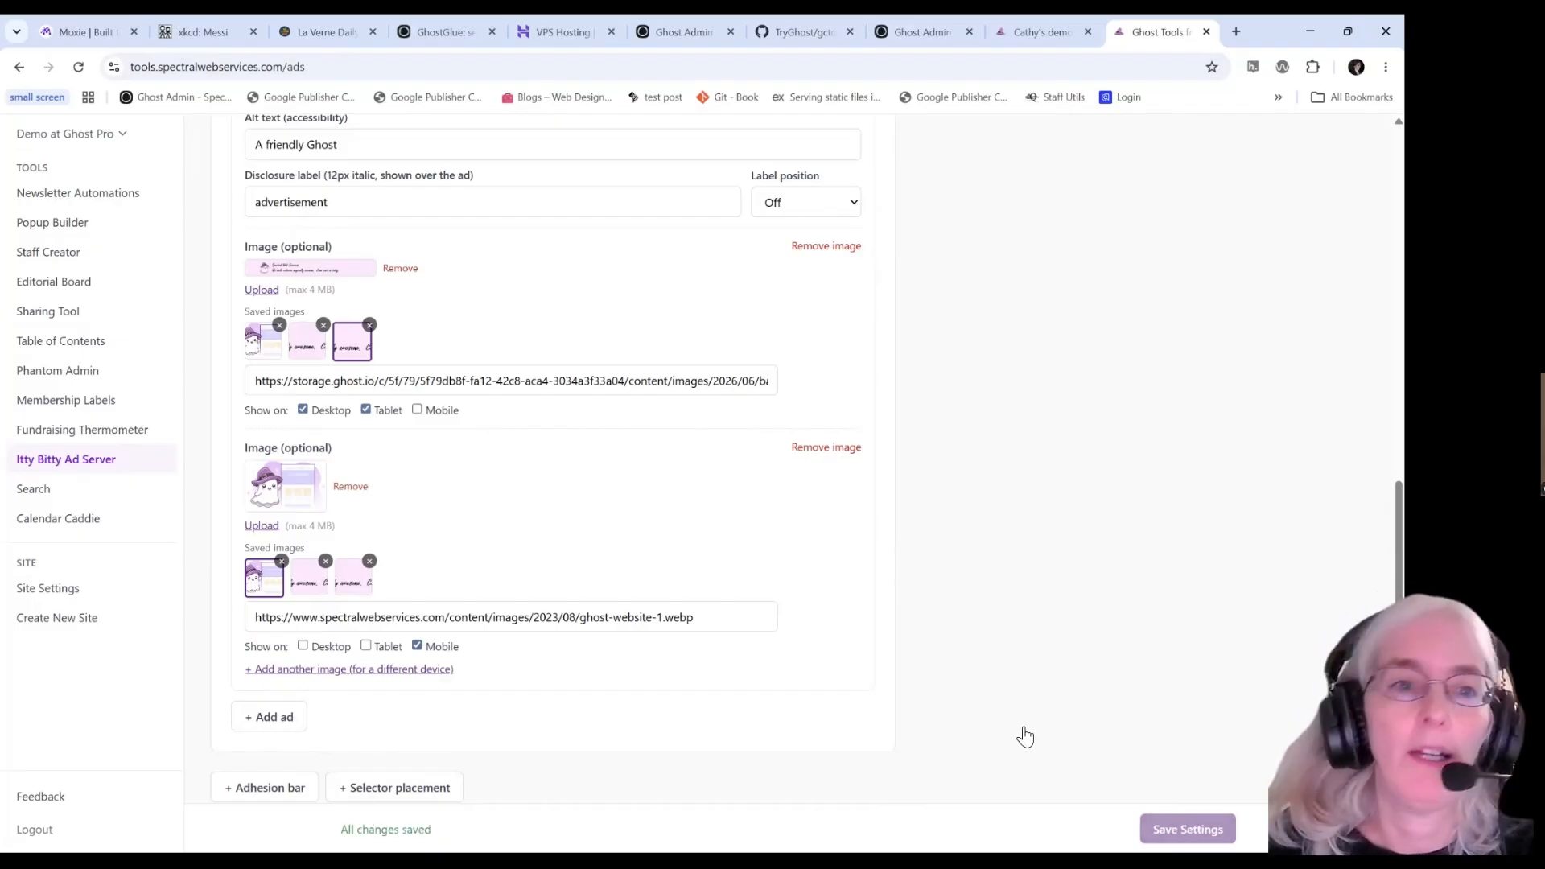
# Copy the ad server embed script from the Install & Settings tab.
pyautogui.scroll(8, 663, 641)
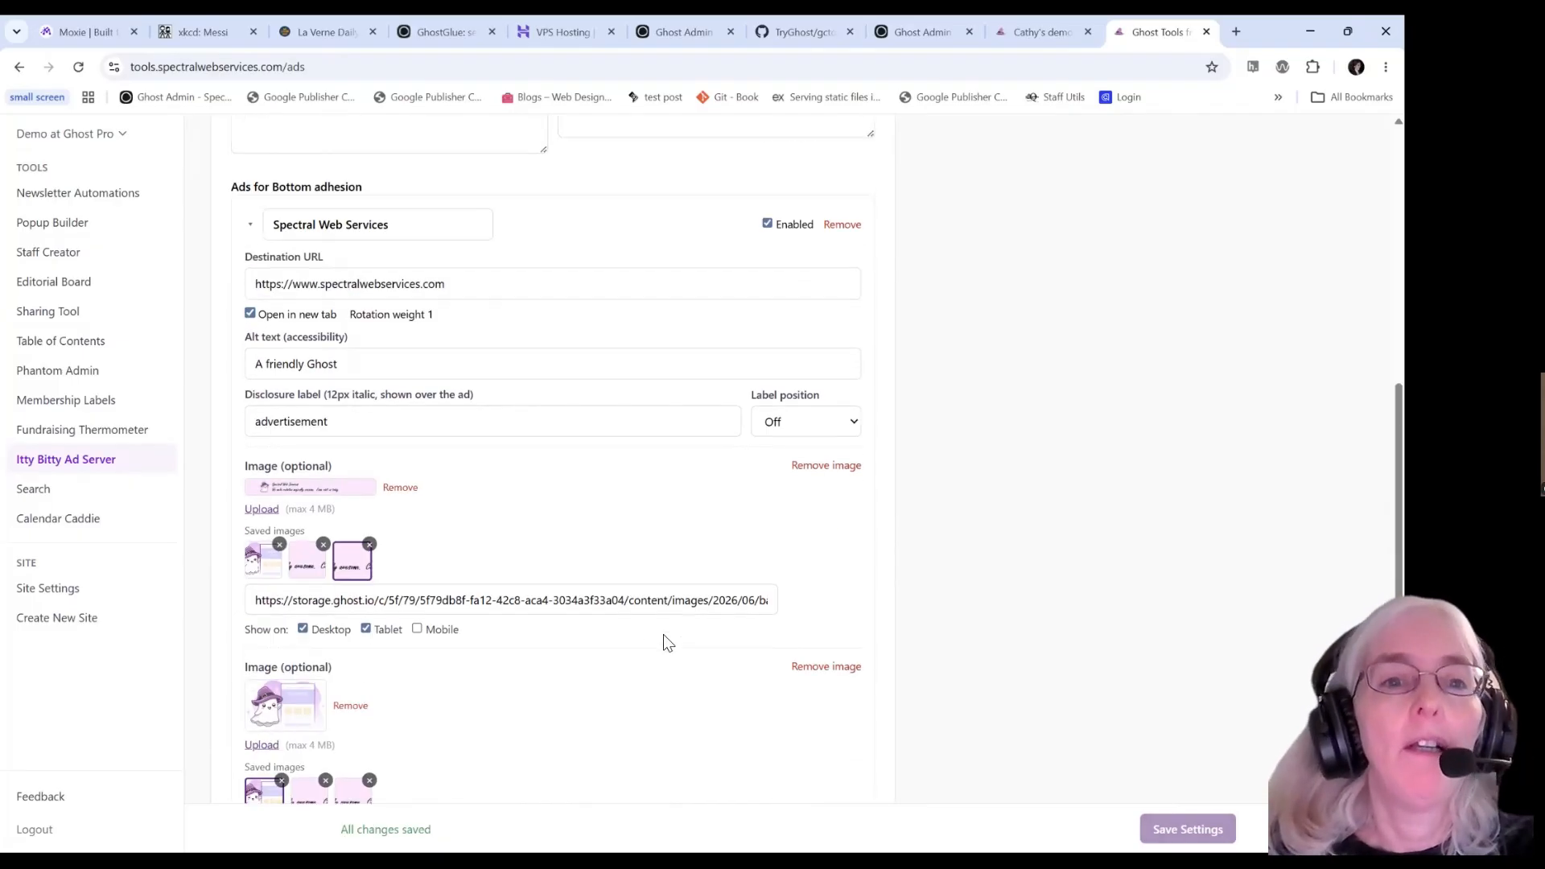
pyautogui.scroll(2, 659, 636)
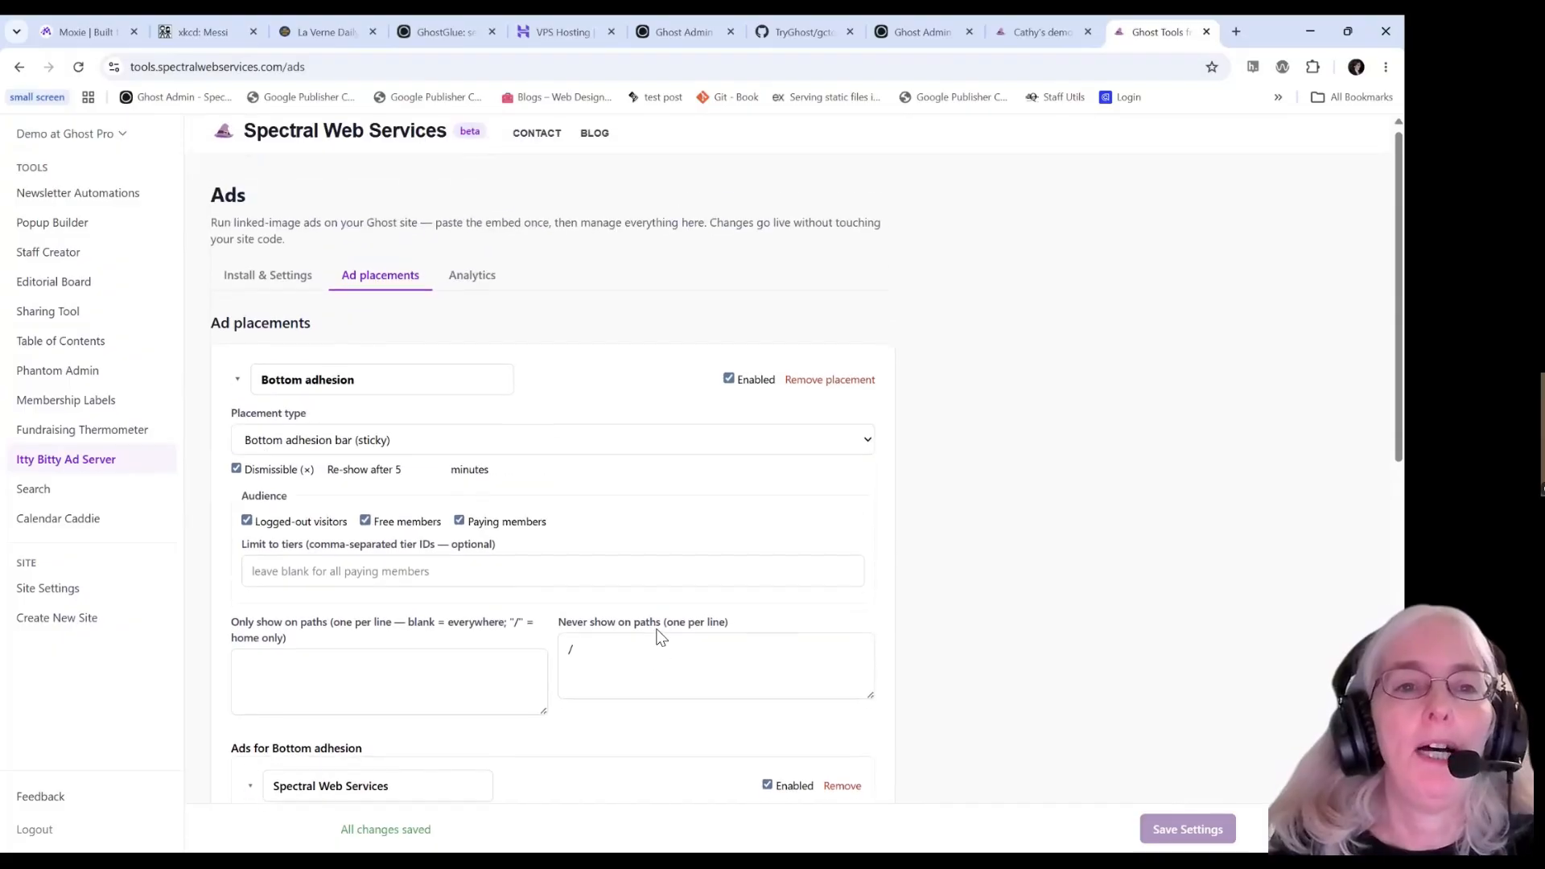
pyautogui.click(256, 284)
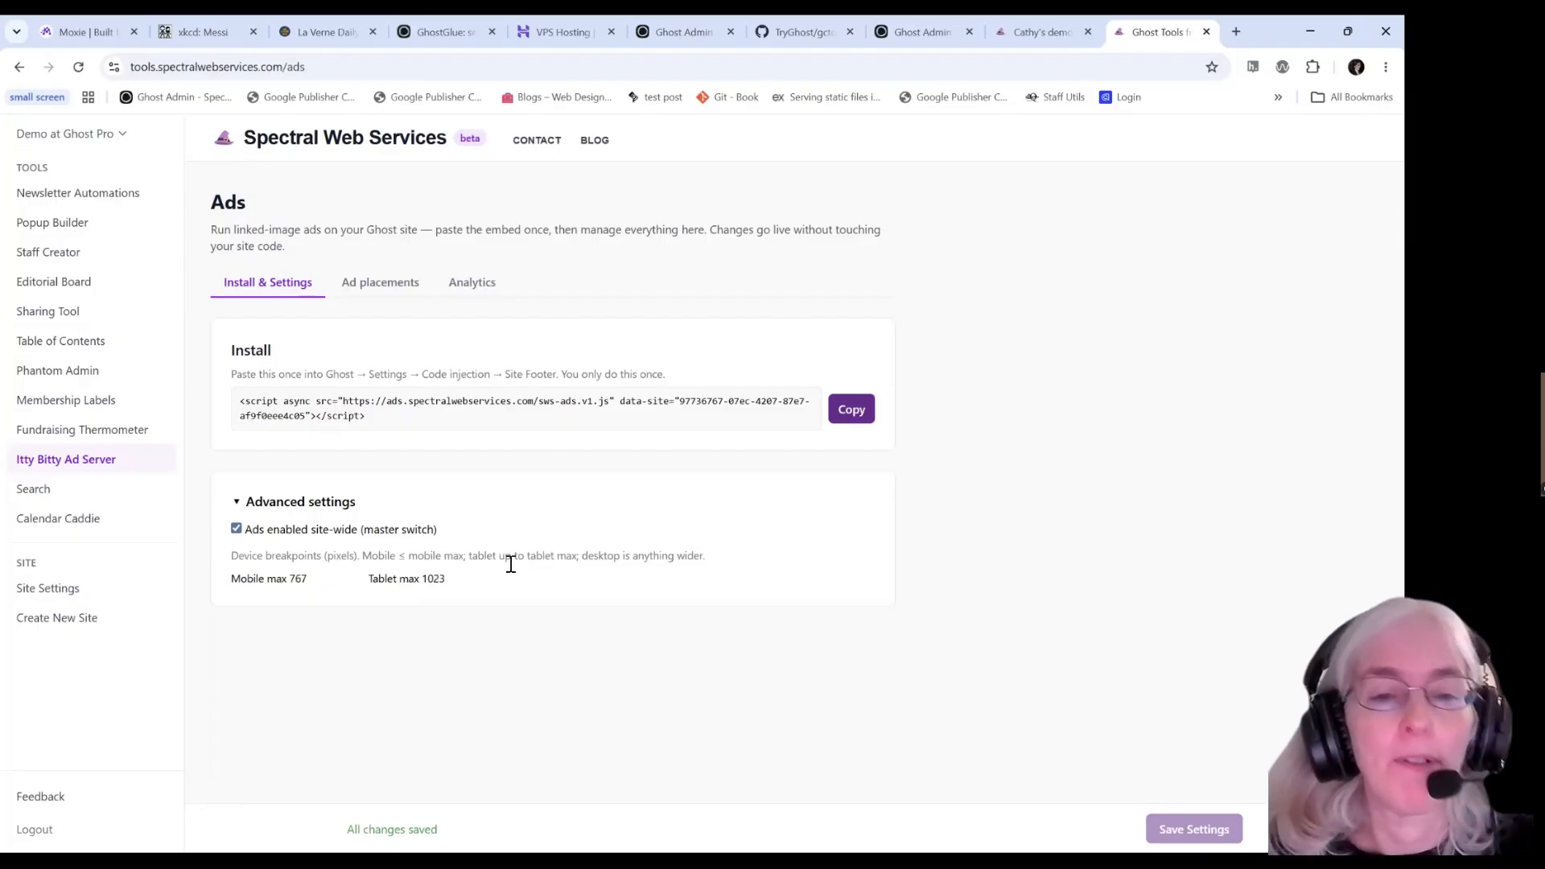
pyautogui.click(851, 410)
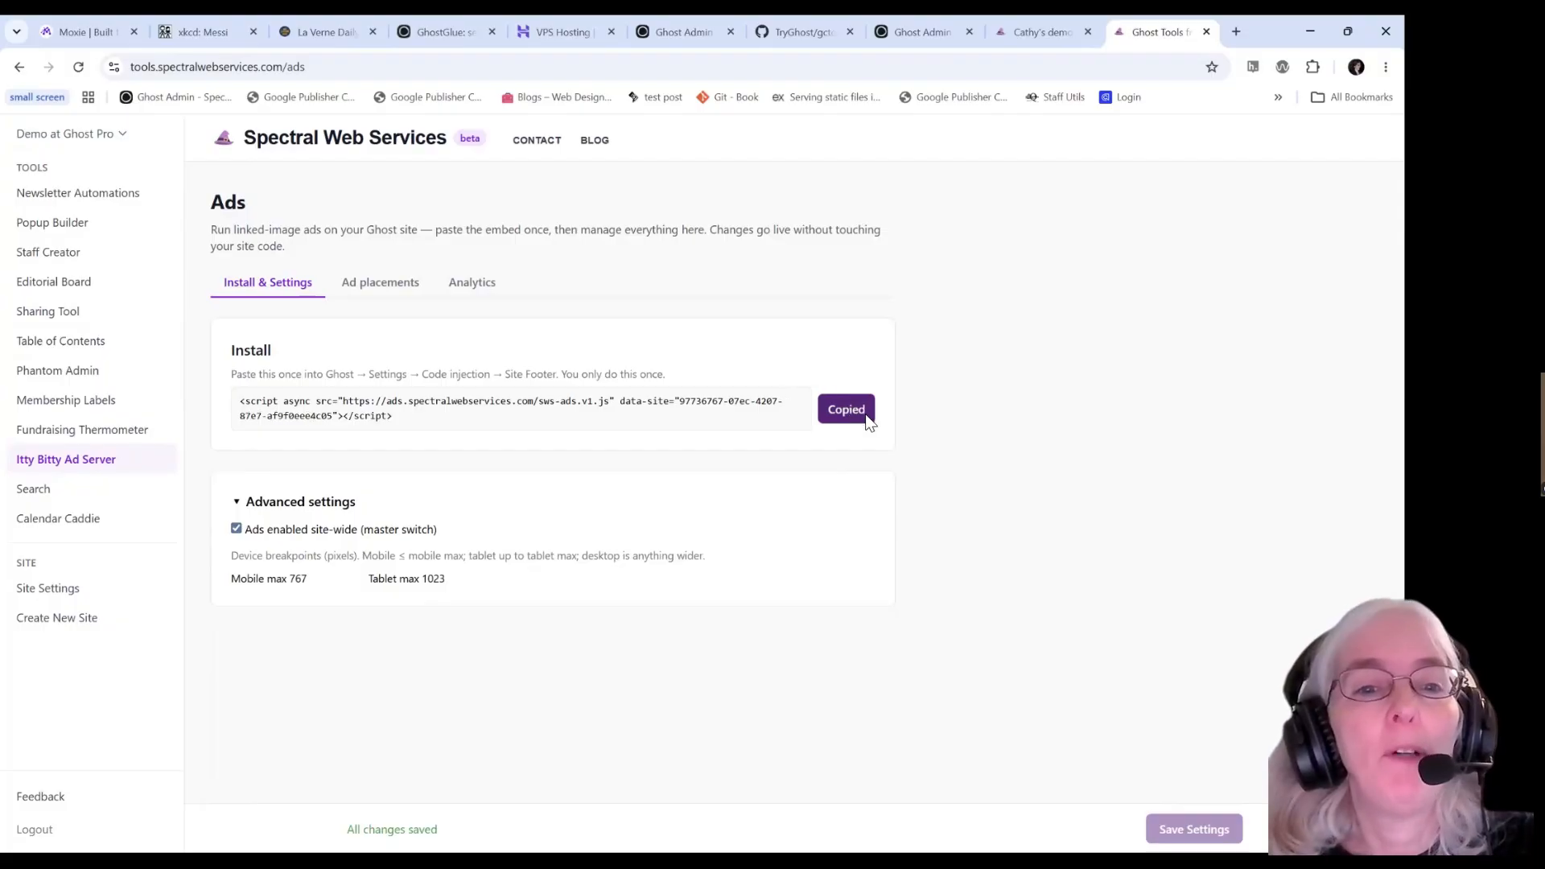
# Go to the demo site tab, ready to edit its address.
pyautogui.click(1031, 36)
pyautogui.click(482, 68)
pyautogui.click(482, 68)
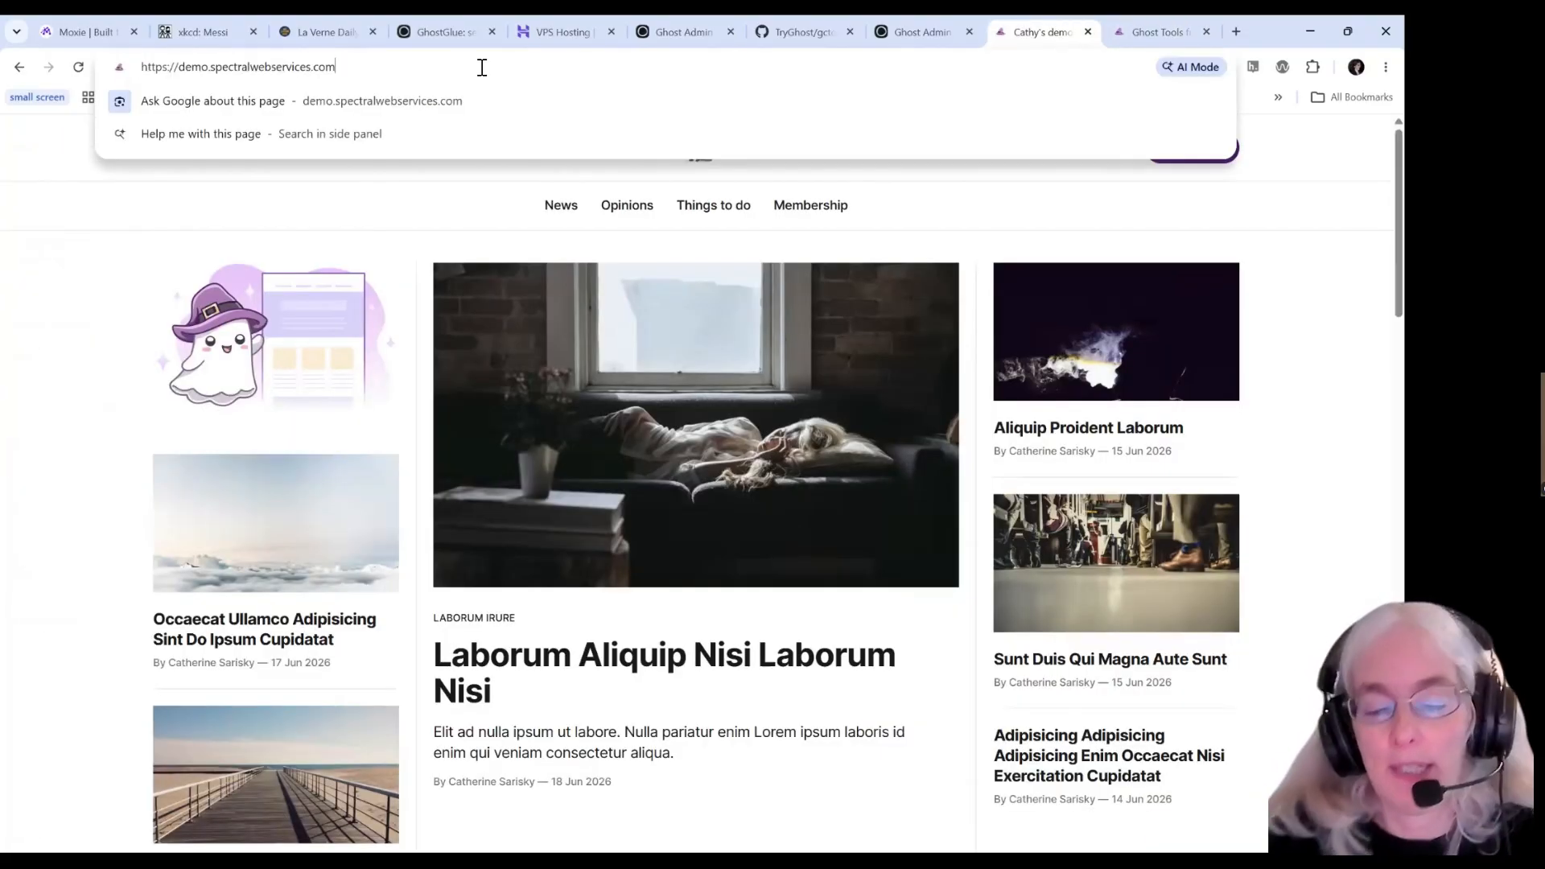
# Load the demo site's Ghost admin at ghost/ and go to the Code injection settings.
pyautogui.write('ghost/')
pyautogui.press('Return')
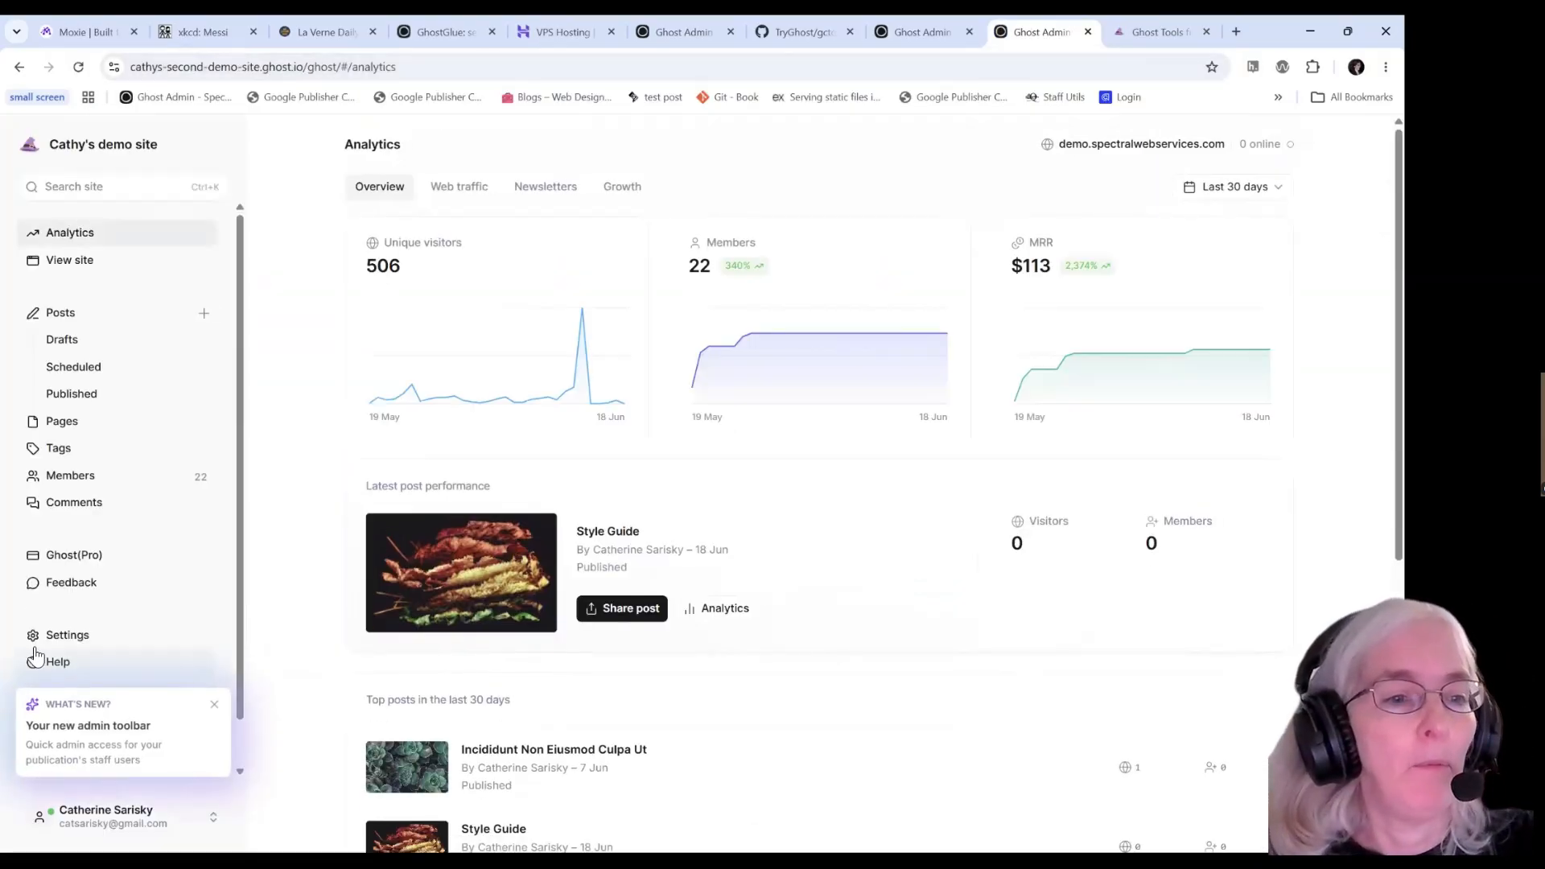
pyautogui.click(57, 634)
pyautogui.scroll(-7, 330, 631)
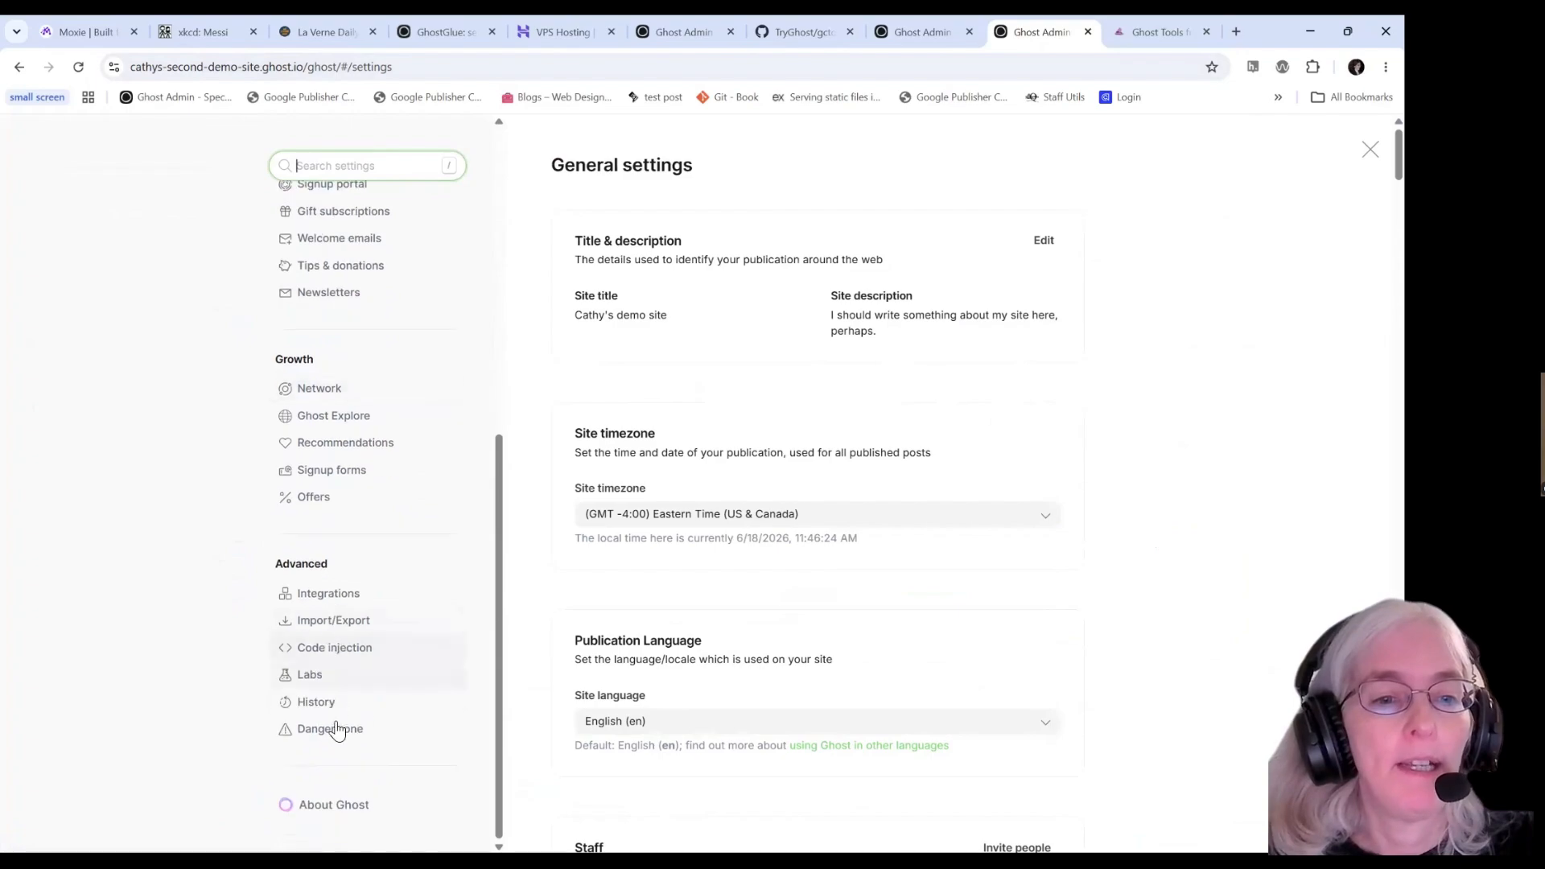
pyautogui.click(351, 649)
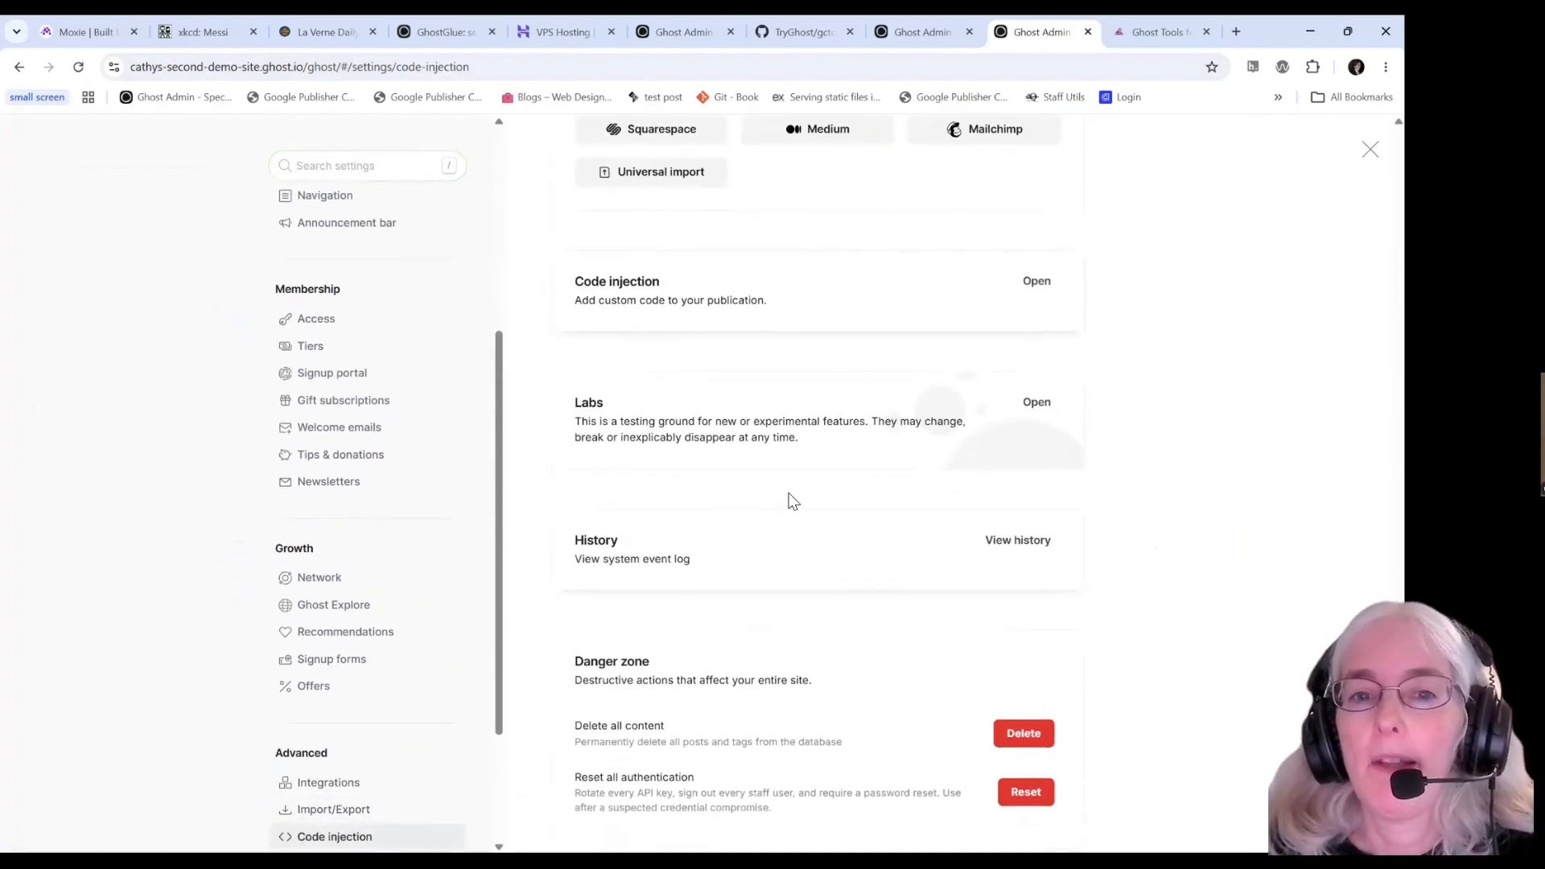
# Paste the embed script on a new line in the Site footer code injection and save.
pyautogui.click(1036, 282)
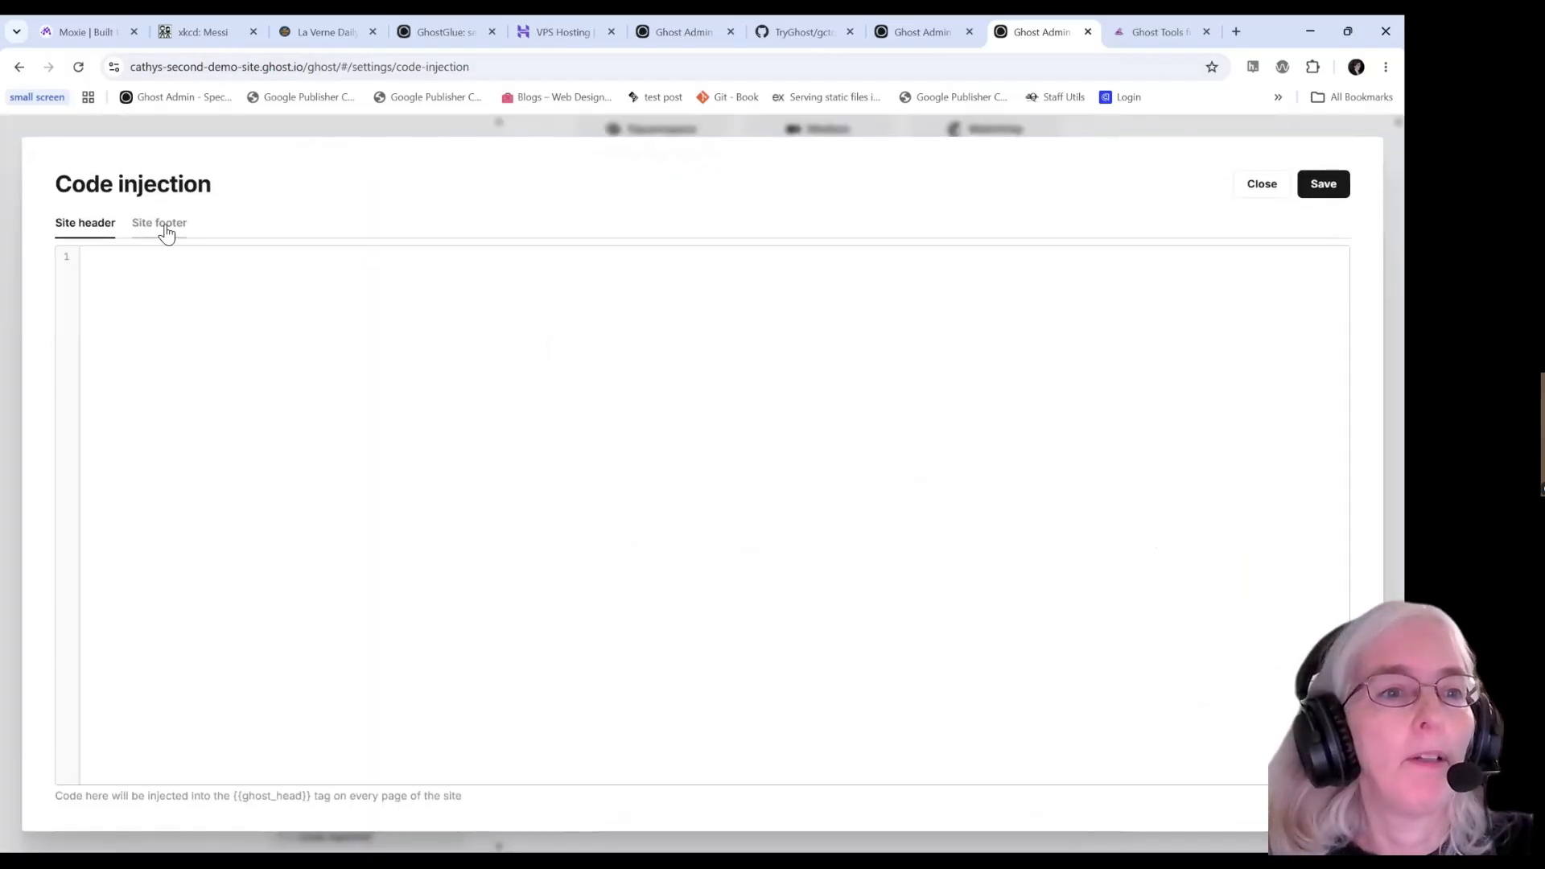
pyautogui.click(160, 225)
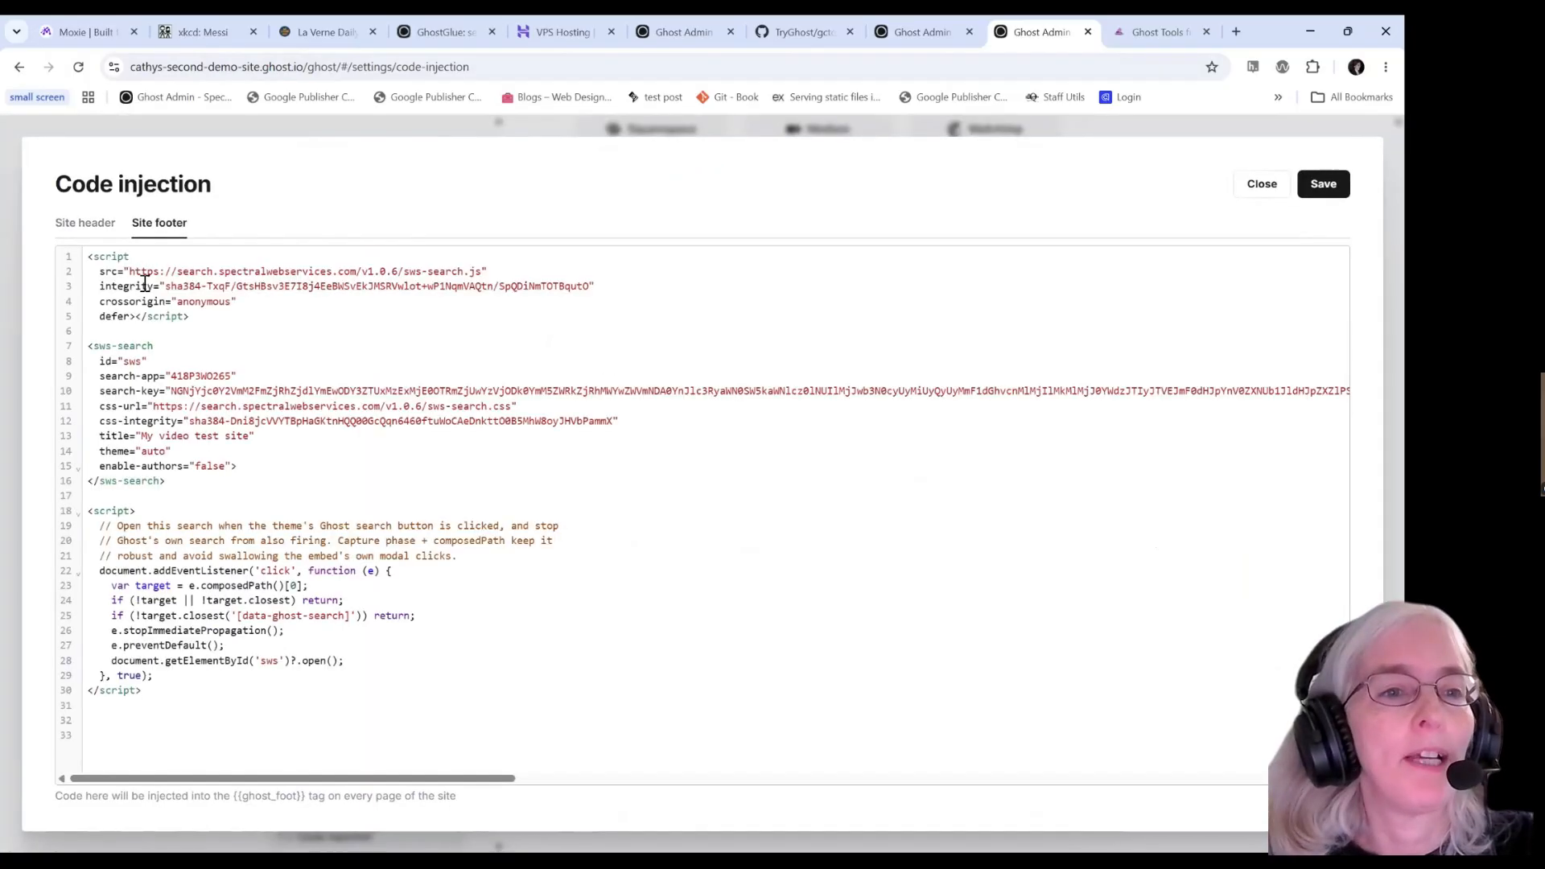
pyautogui.click(90, 723)
pyautogui.hotkey('ctrl', 'v')
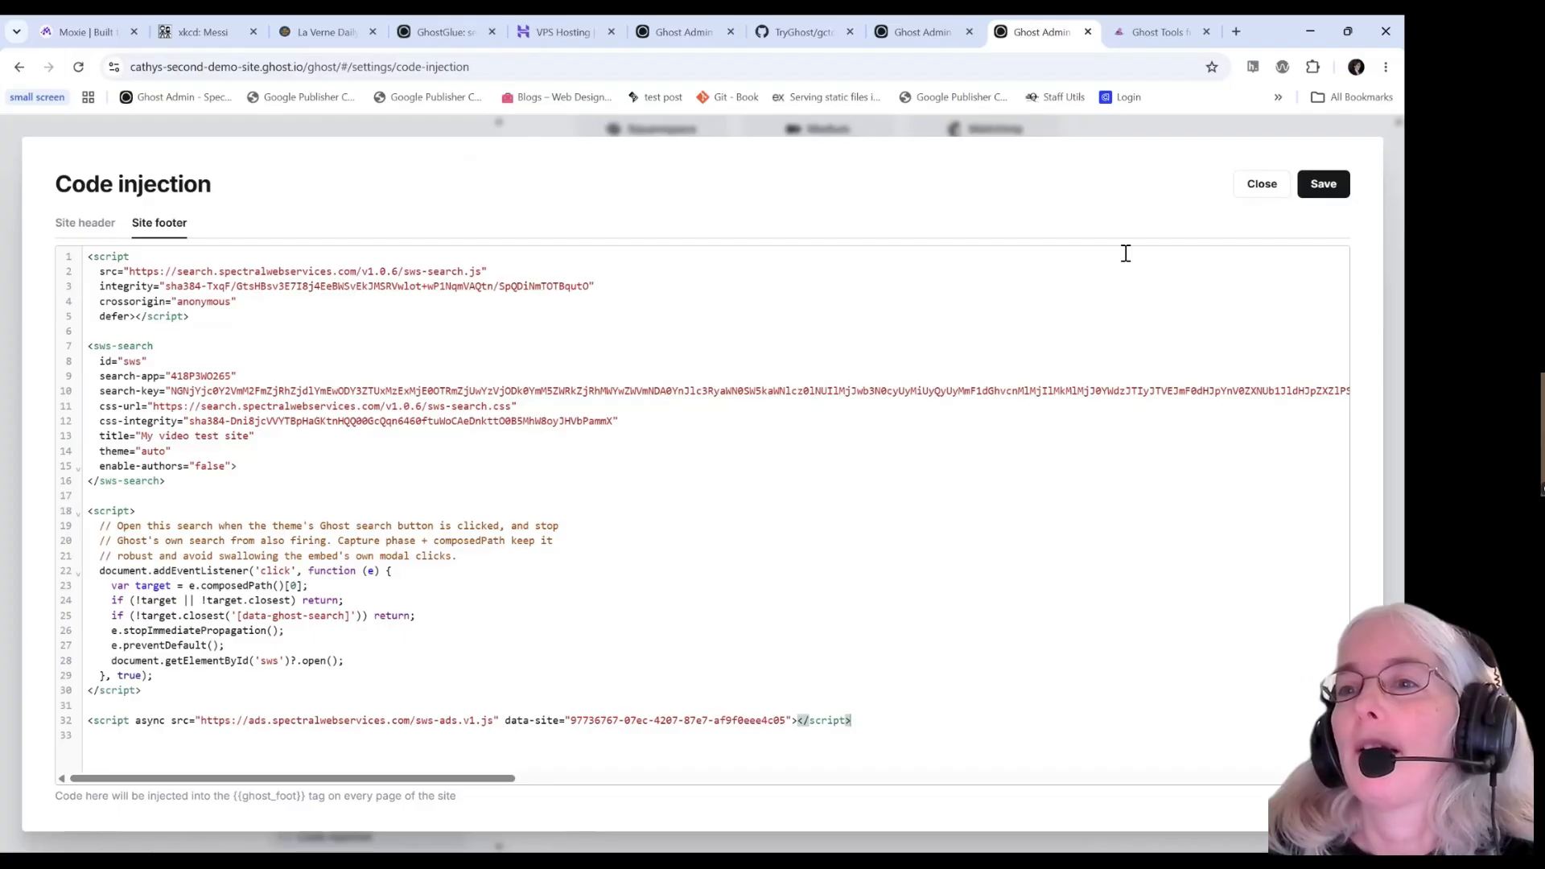
pyautogui.click(1320, 184)
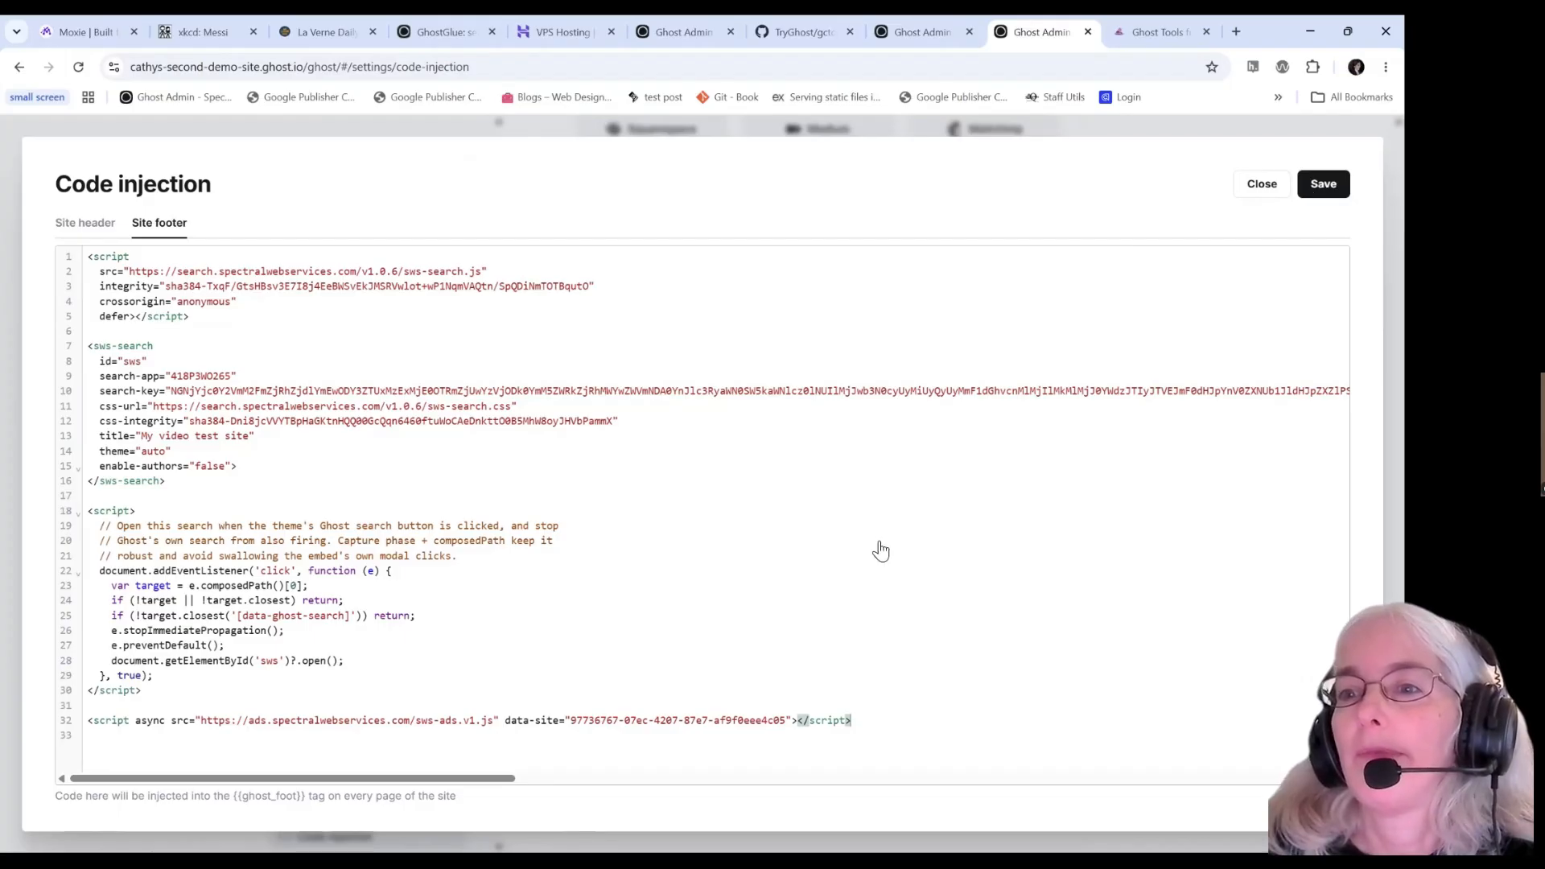
pyautogui.click(1234, 33)
# Load demo.spectralwebservices.com and open the Style Guide post showing the bottom ad bar.
pyautogui.write('demo')
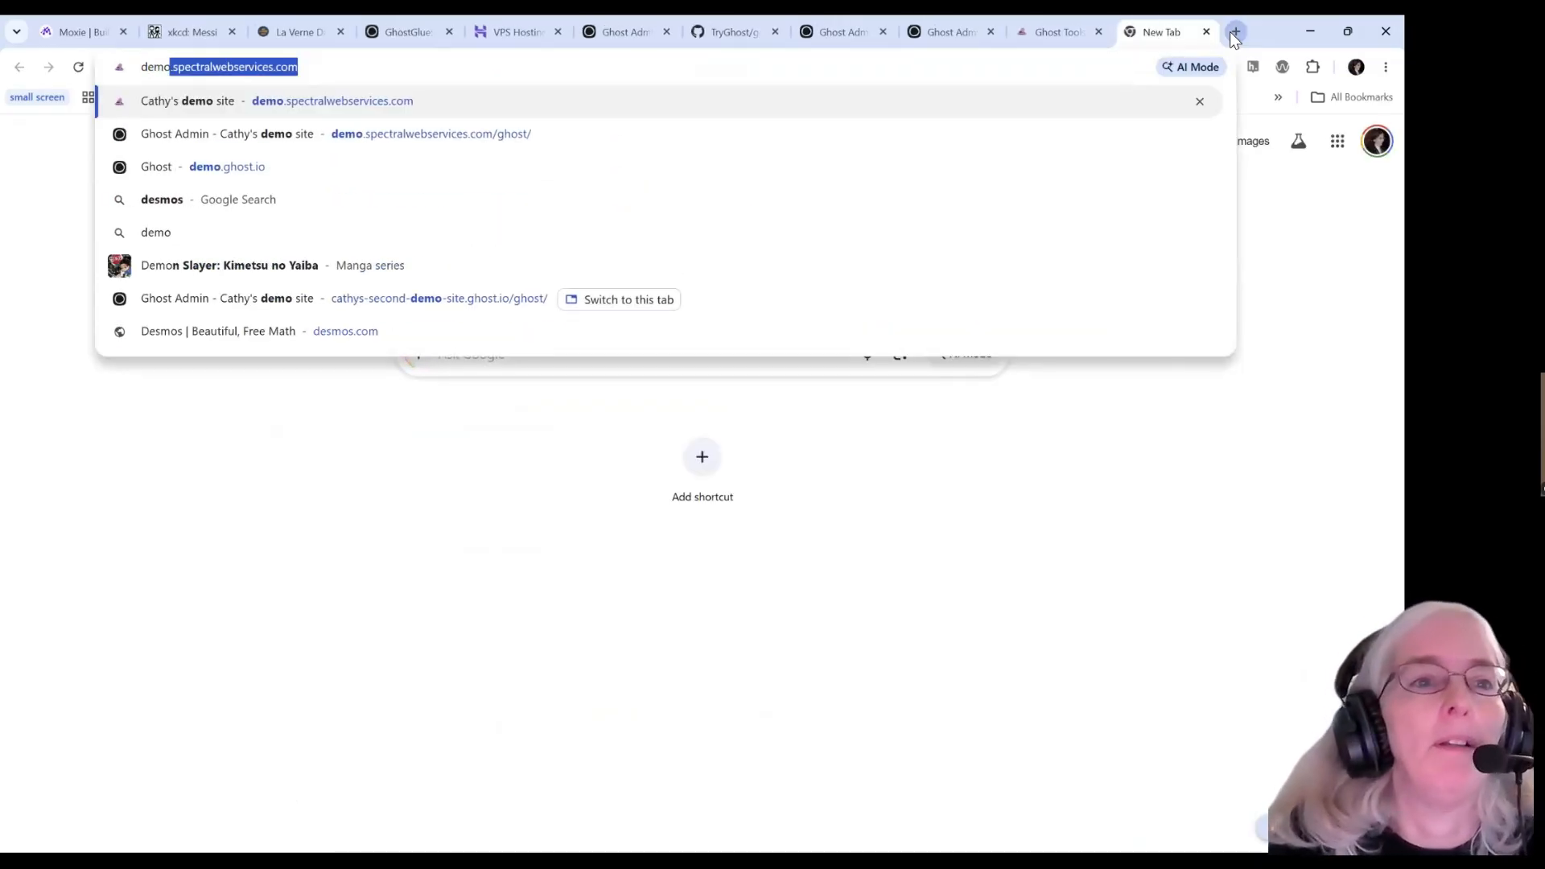
pyautogui.press('Return')
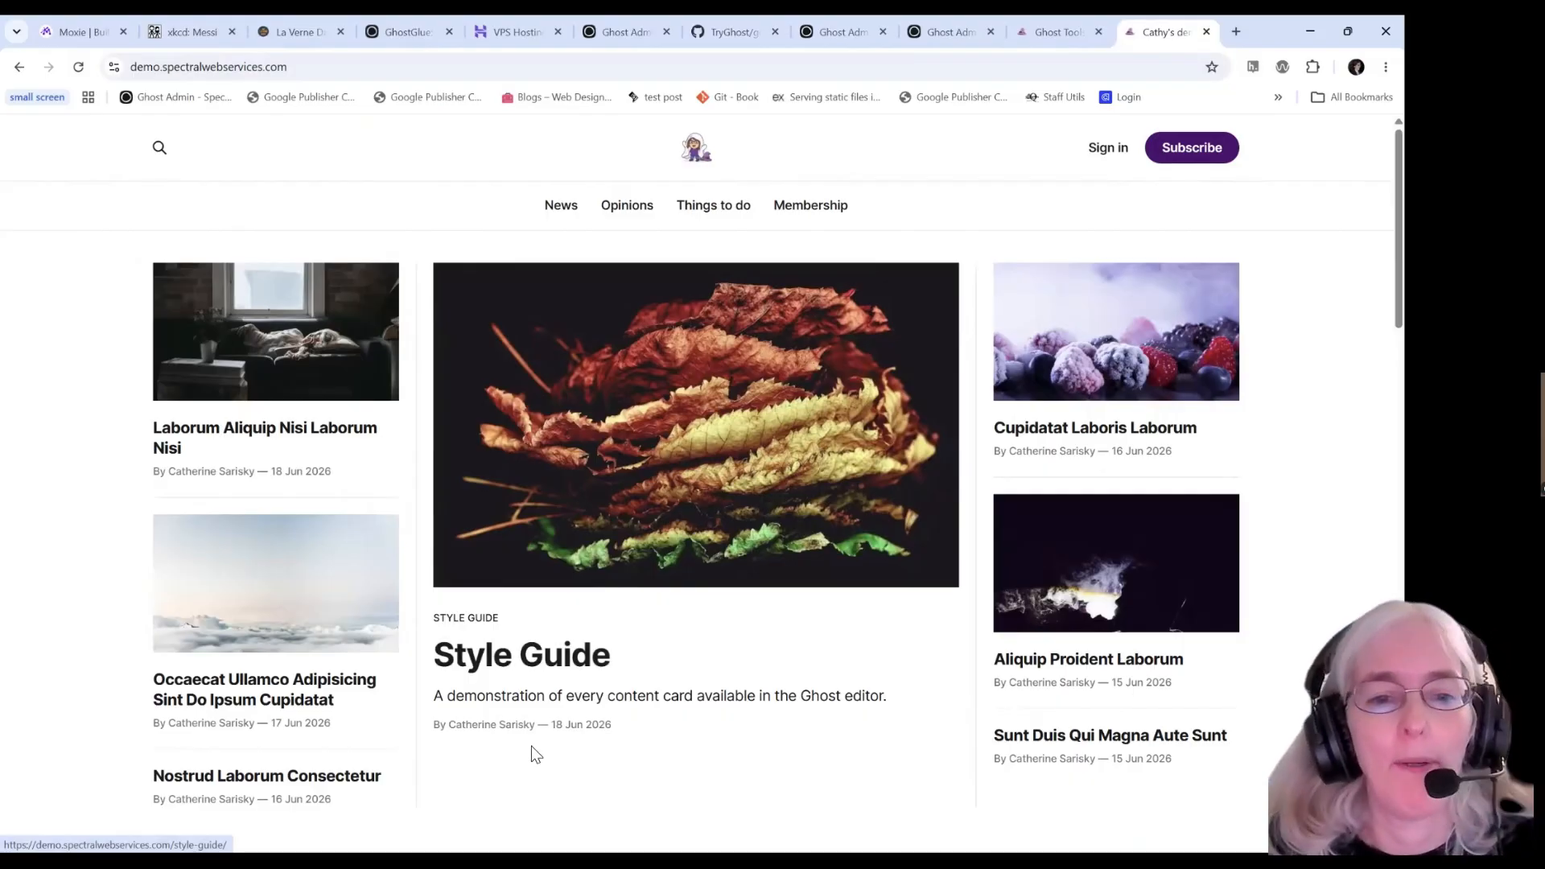
pyautogui.click(521, 662)
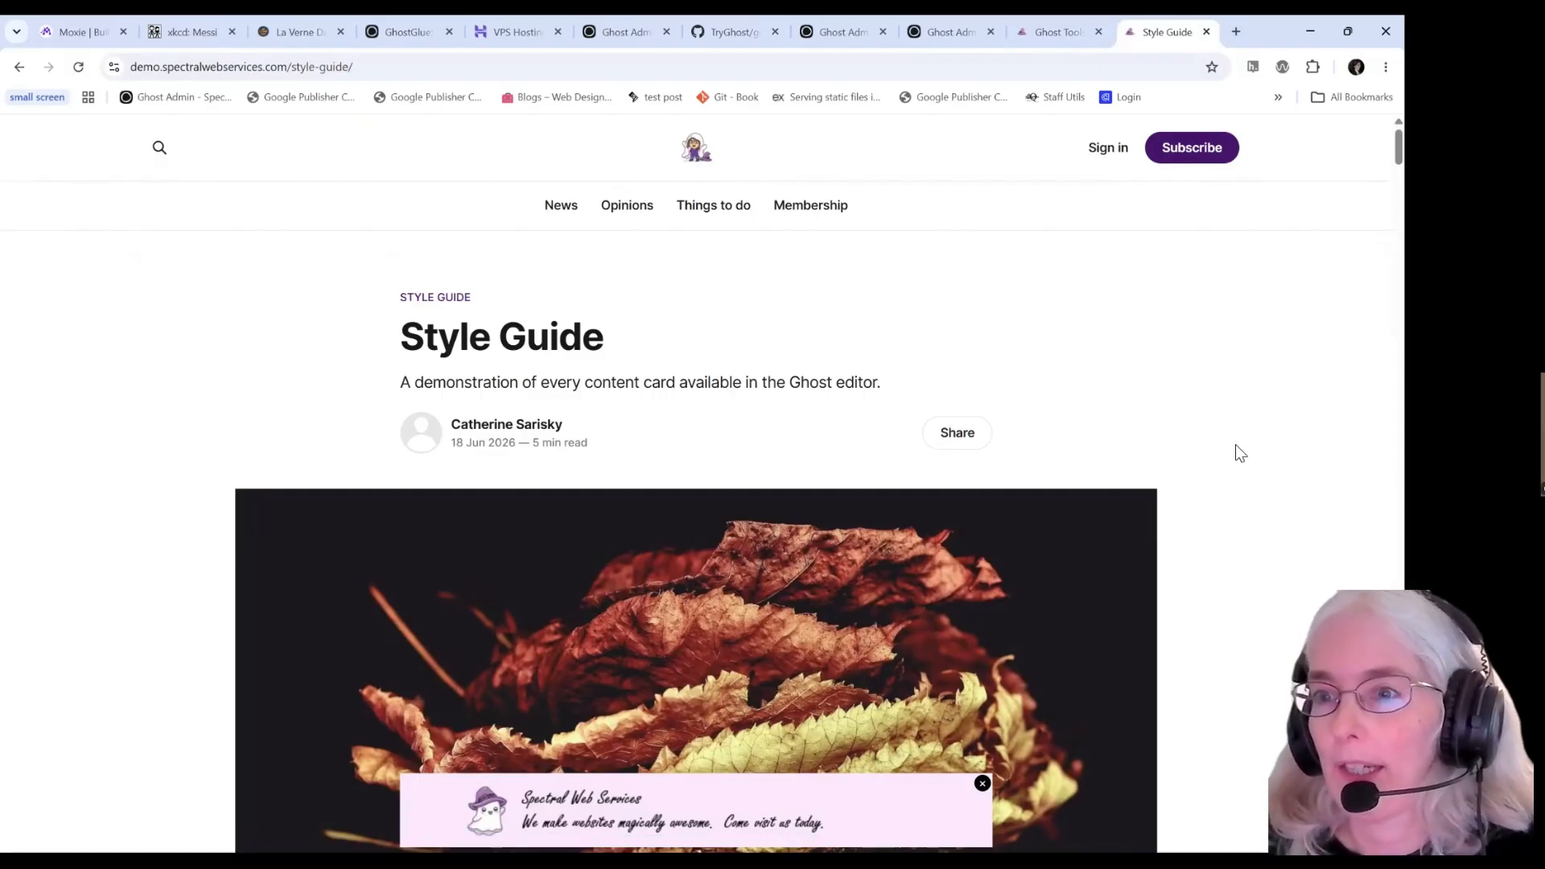
pyautogui.press('F12')
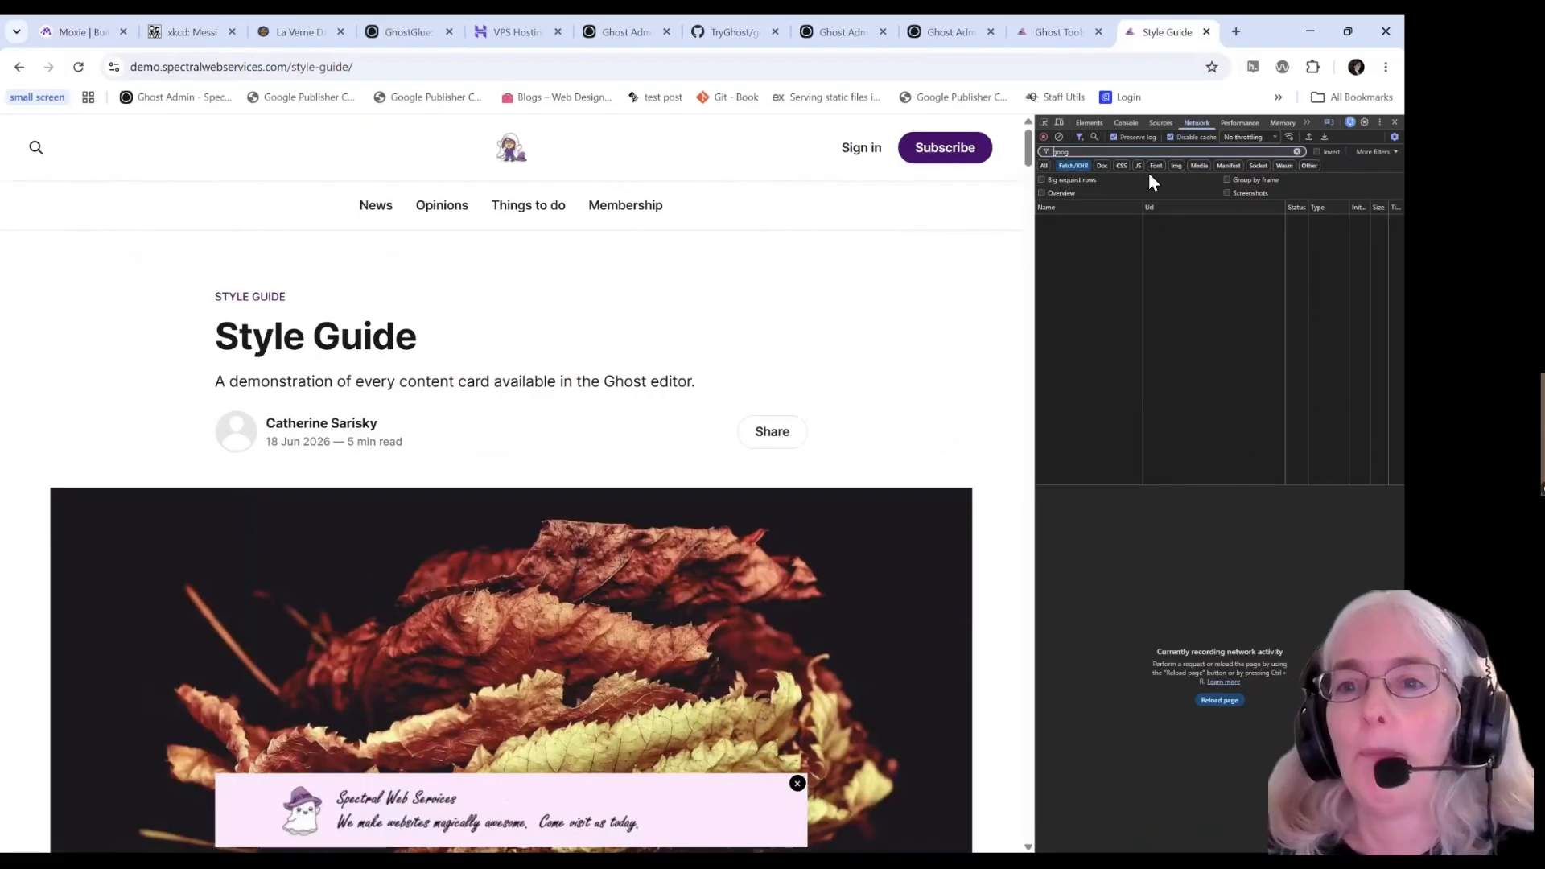
# Preview the Style Guide post in iPhone device emulation, then return to the desktop layout.
pyautogui.click(1059, 122)
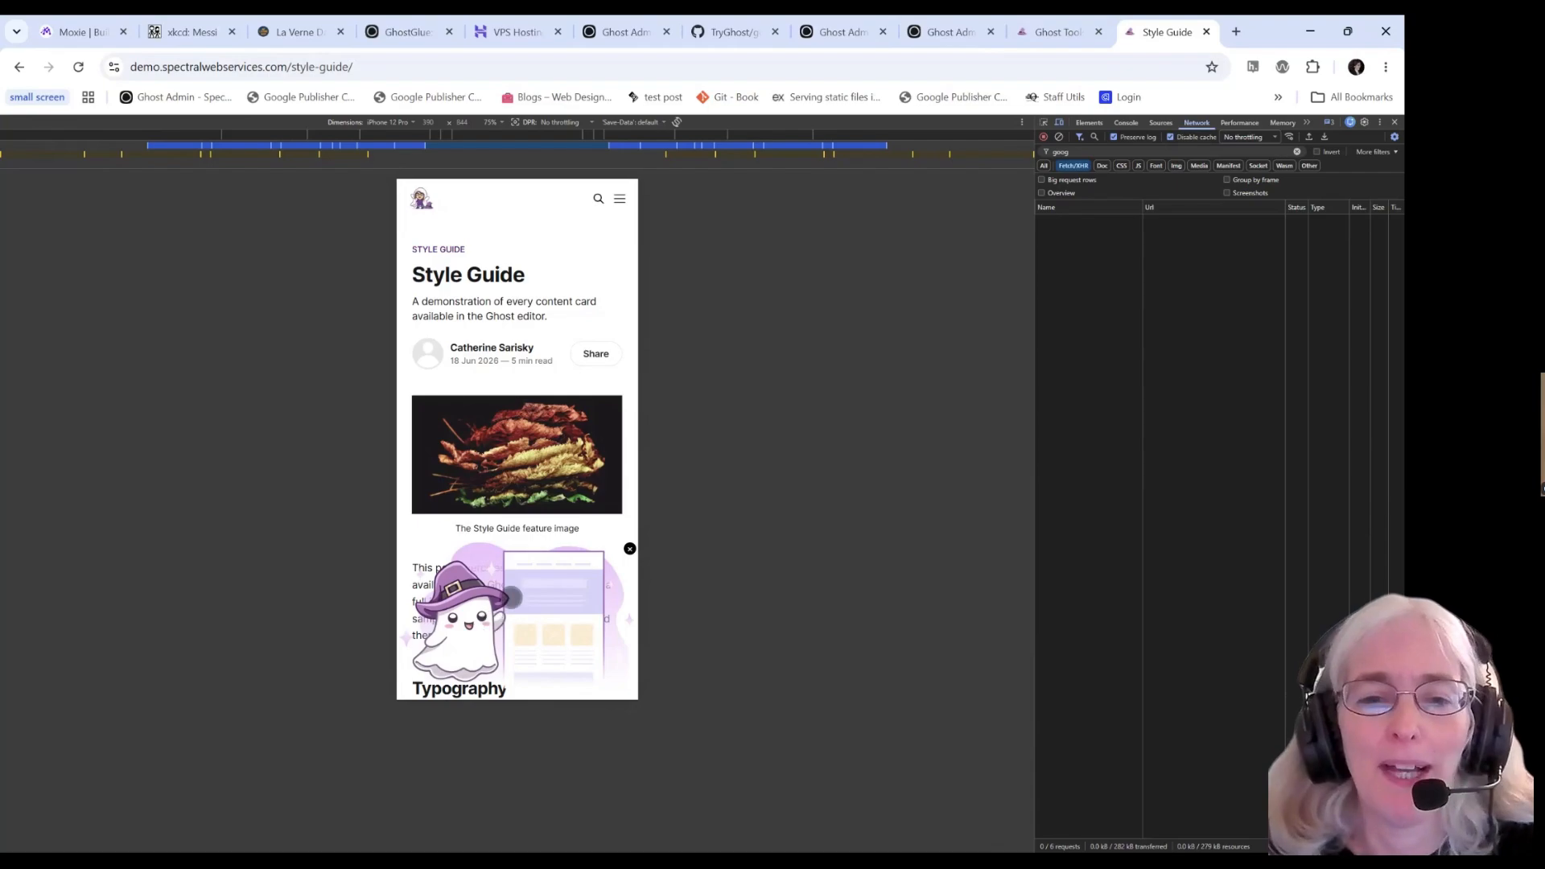
pyautogui.click(1059, 121)
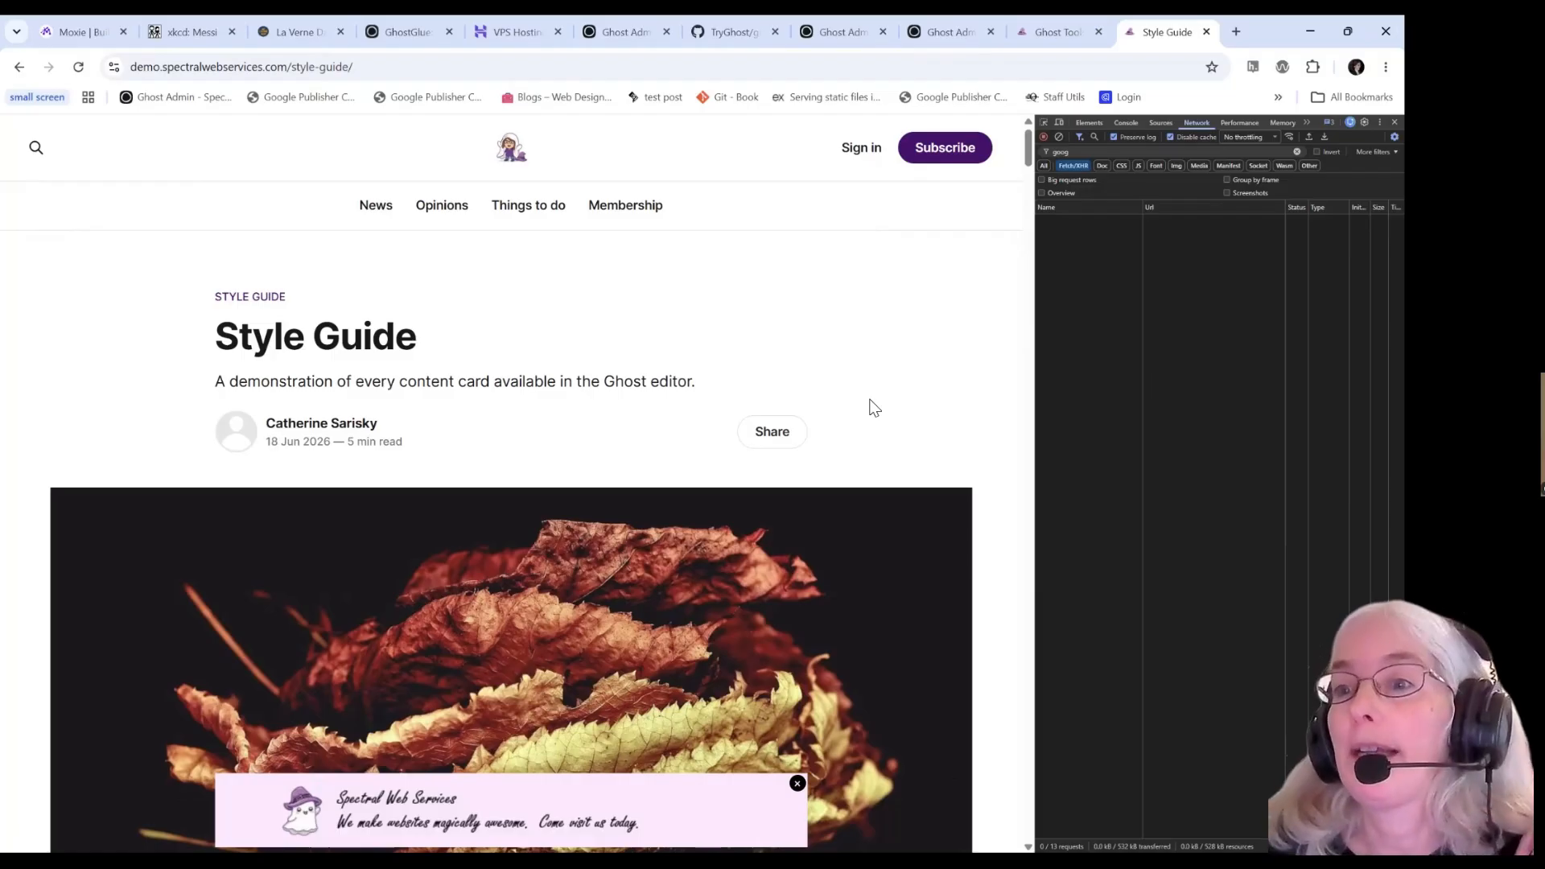
# Add an In-content selector placement in the ad server, then return to the demo homepage.
pyautogui.click(947, 32)
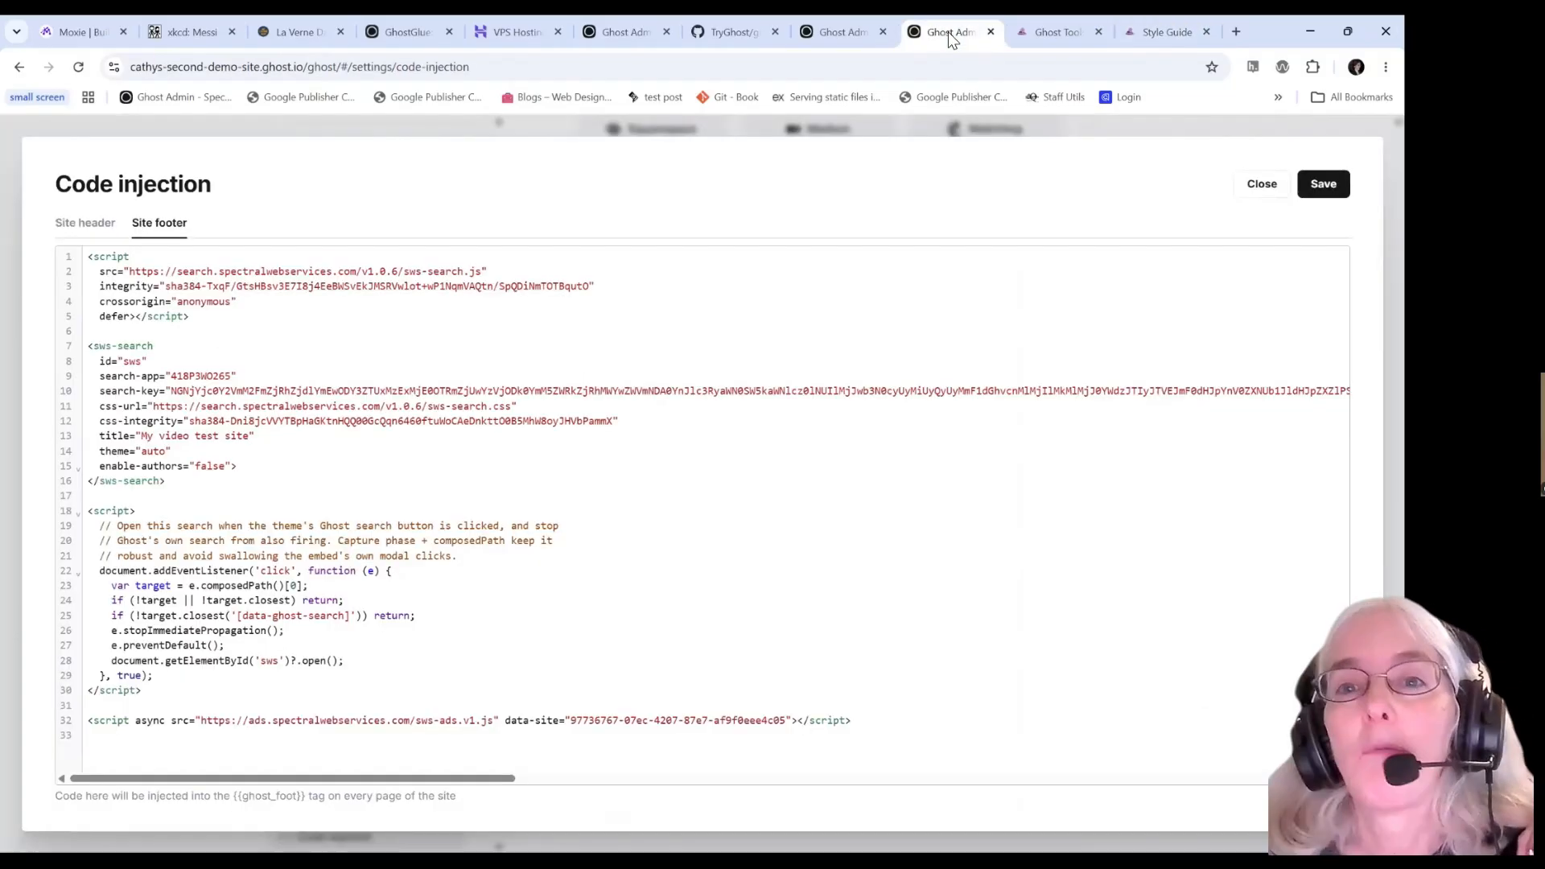
pyautogui.click(1050, 32)
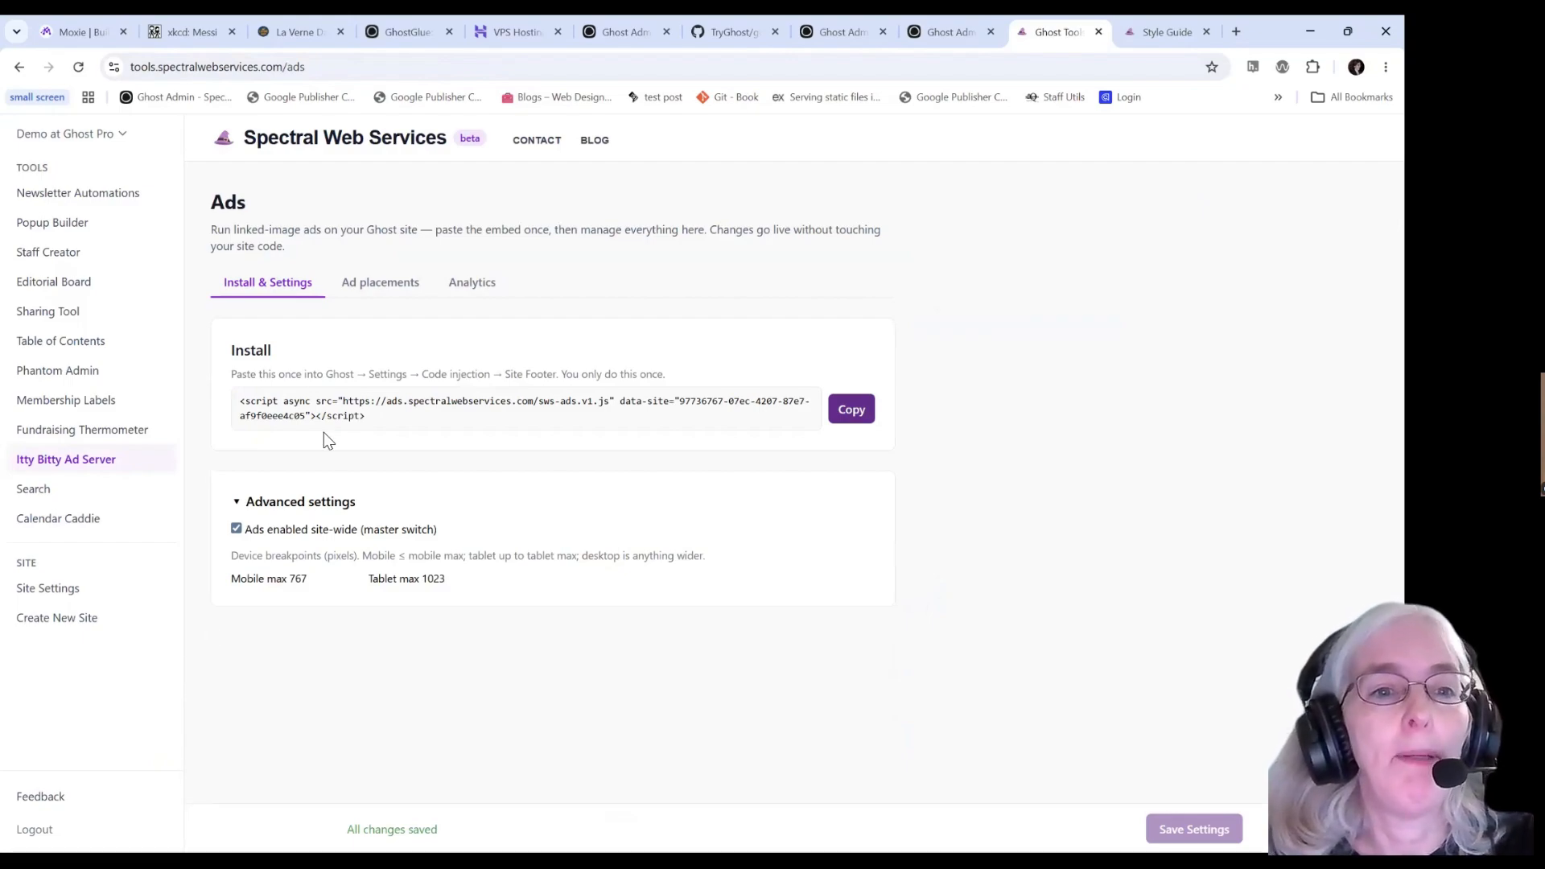
pyautogui.click(391, 288)
pyautogui.scroll(-3, 518, 563)
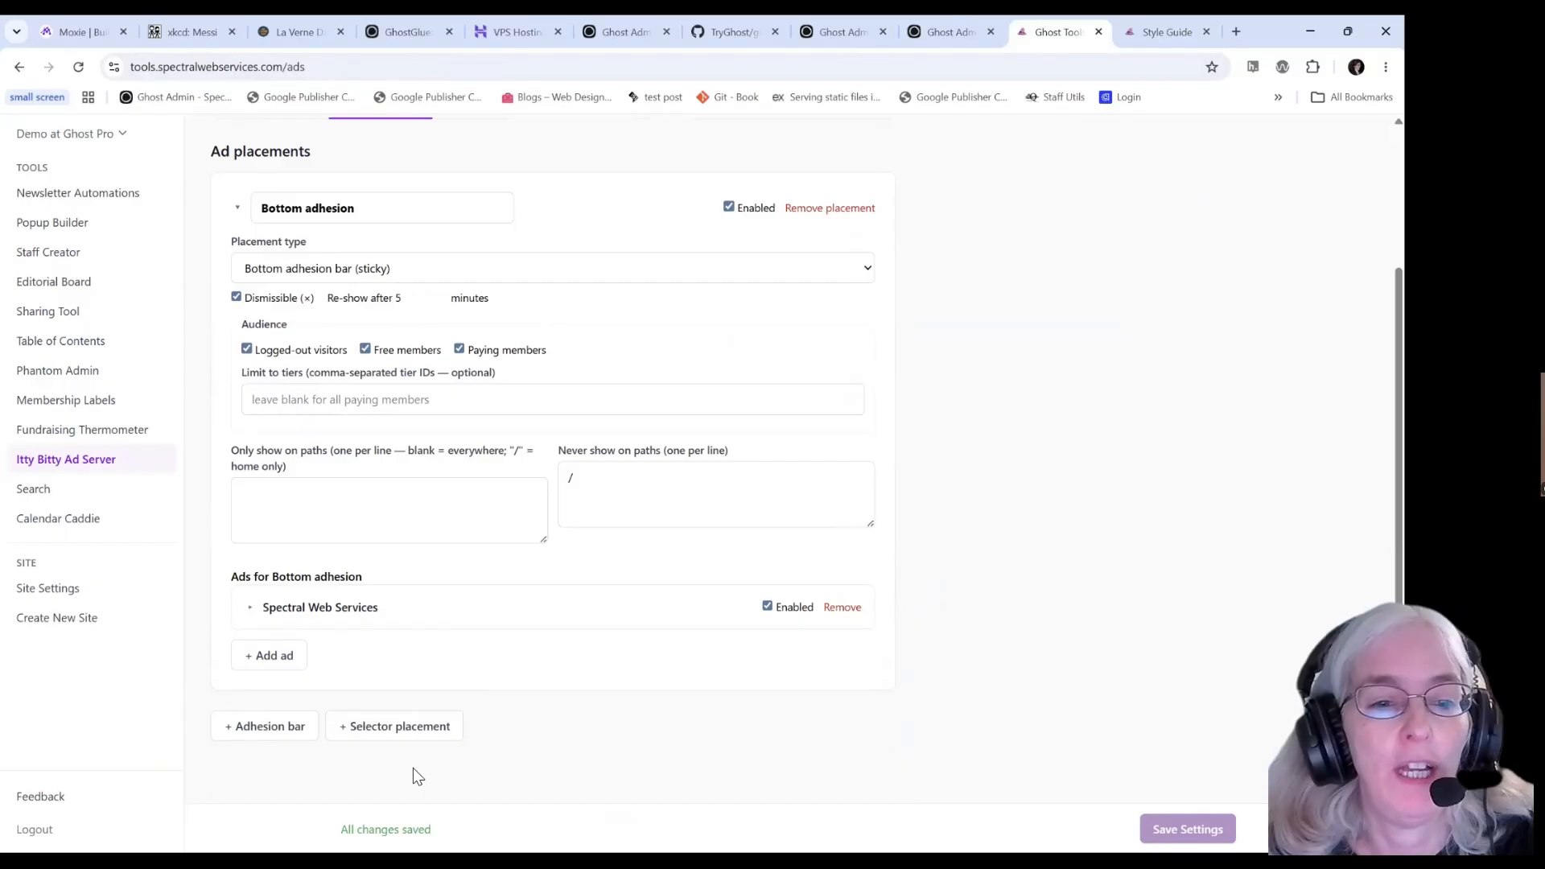
pyautogui.click(383, 728)
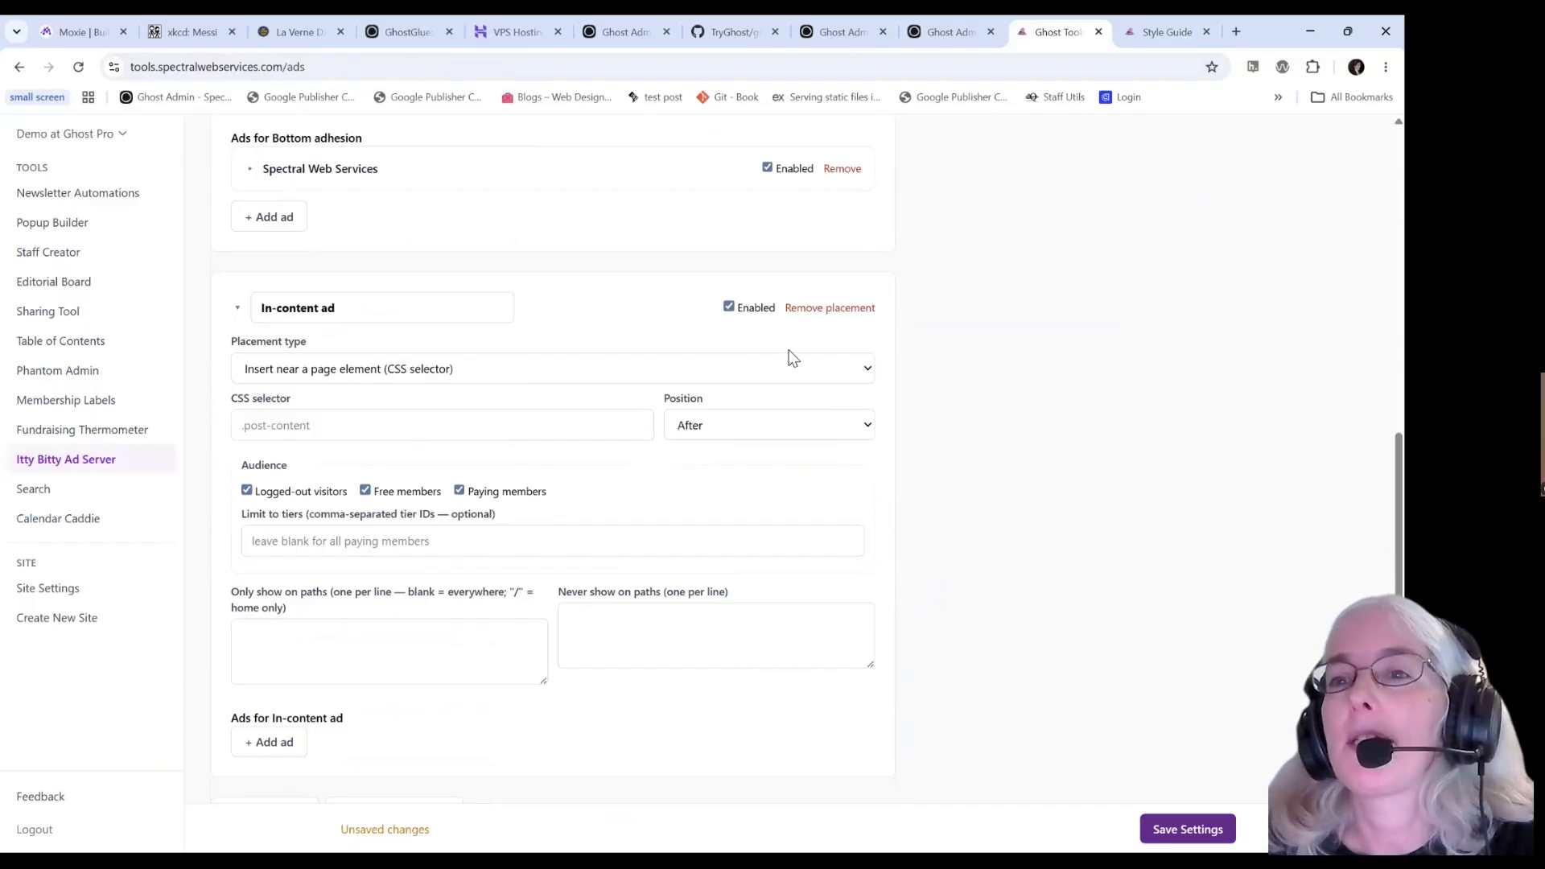
pyautogui.click(1167, 30)
pyautogui.click(511, 147)
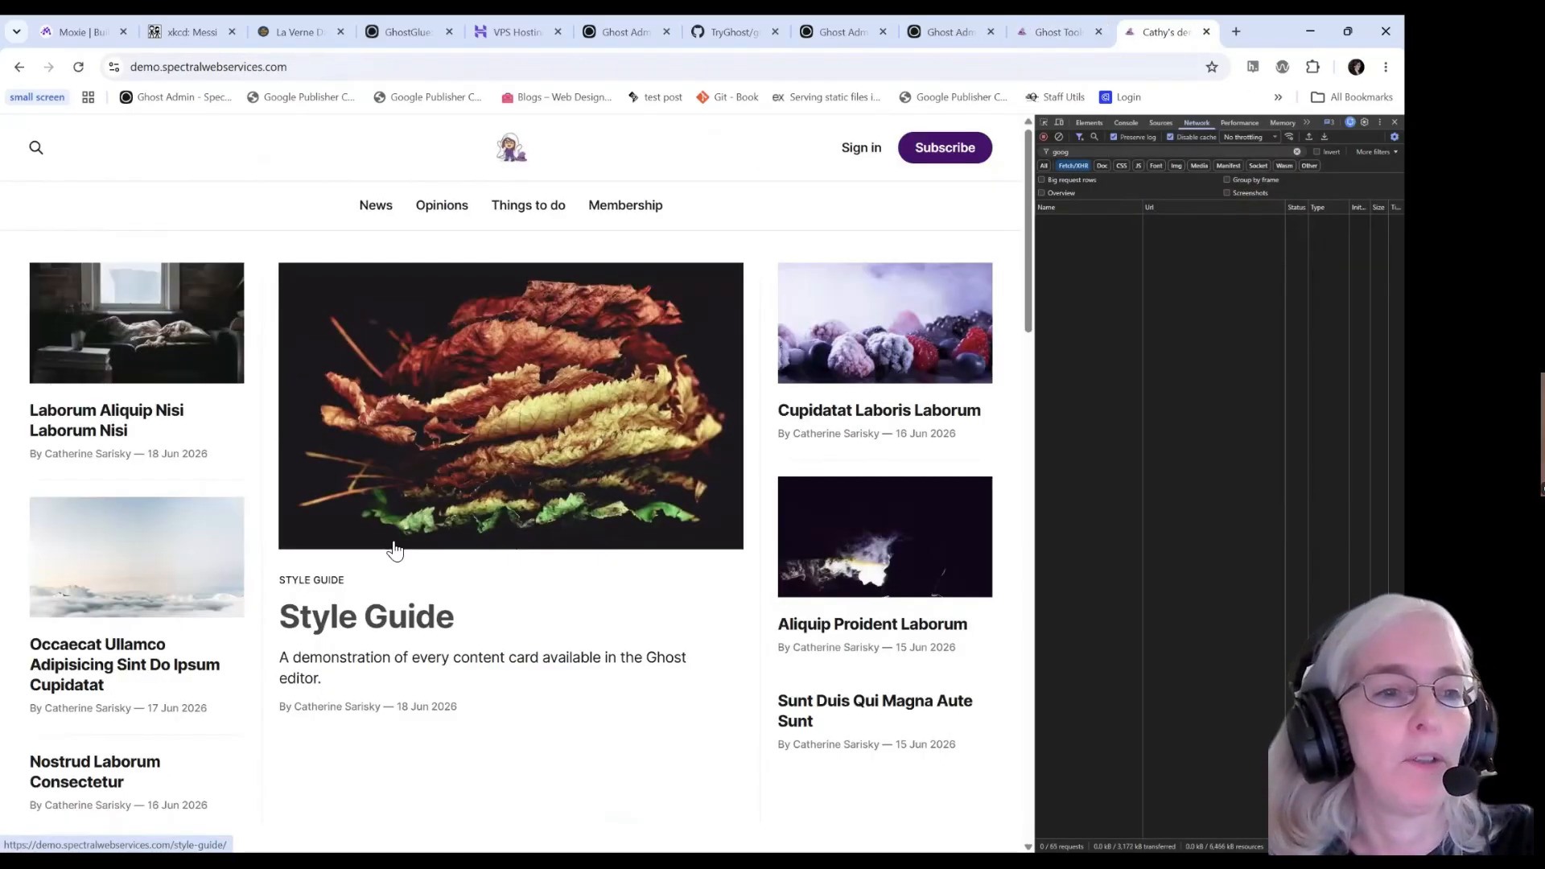
# Inspect a homepage post title in DevTools and copy the gh-header-left class name.
pyautogui.rightClick(49, 414)
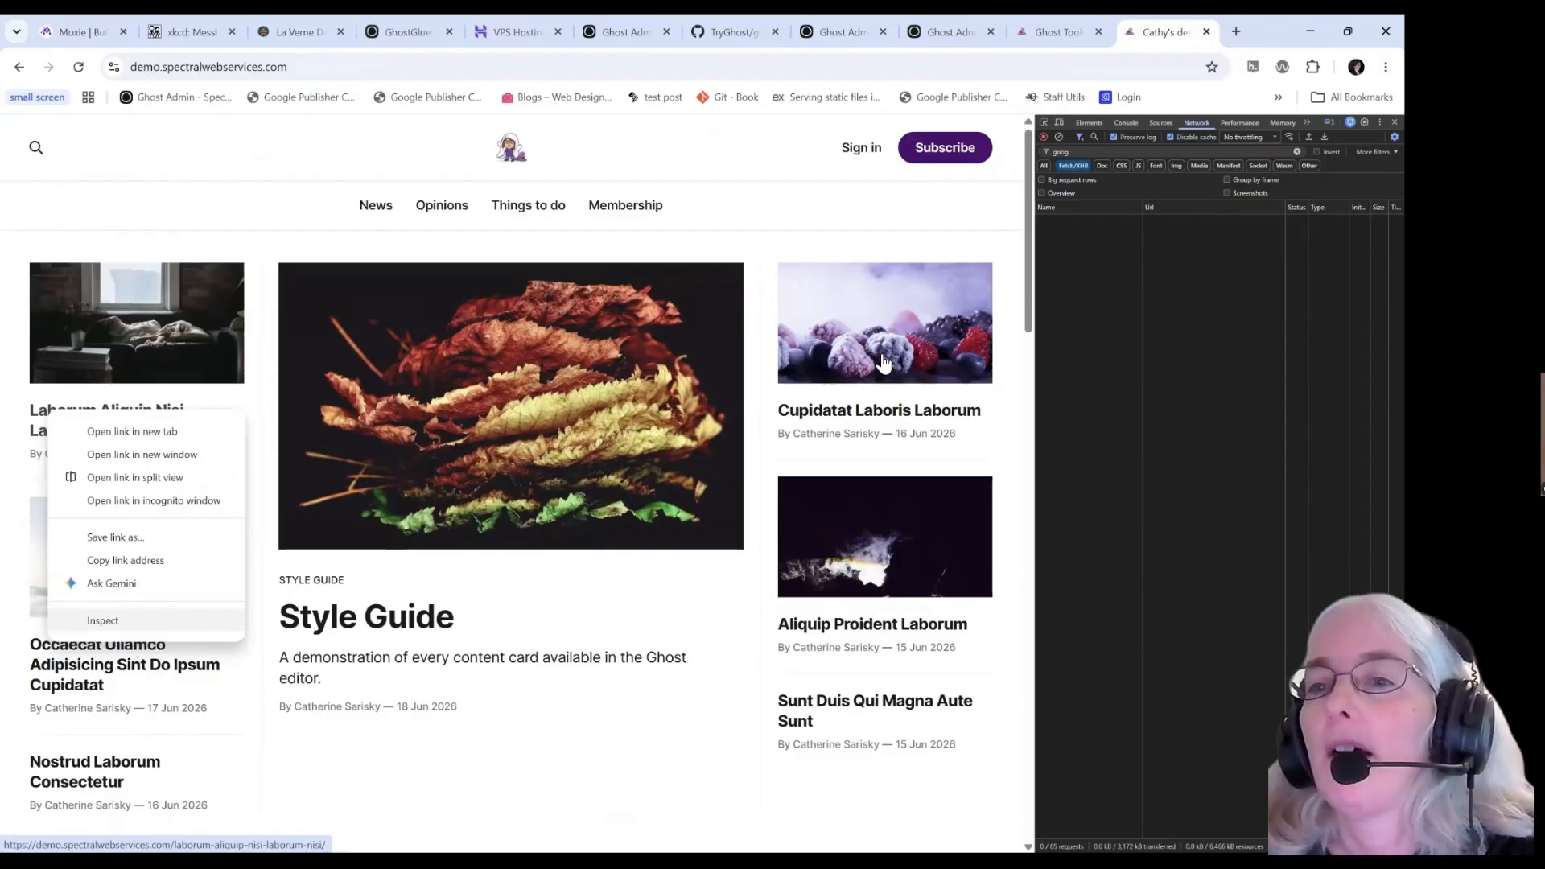
pyautogui.click(103, 620)
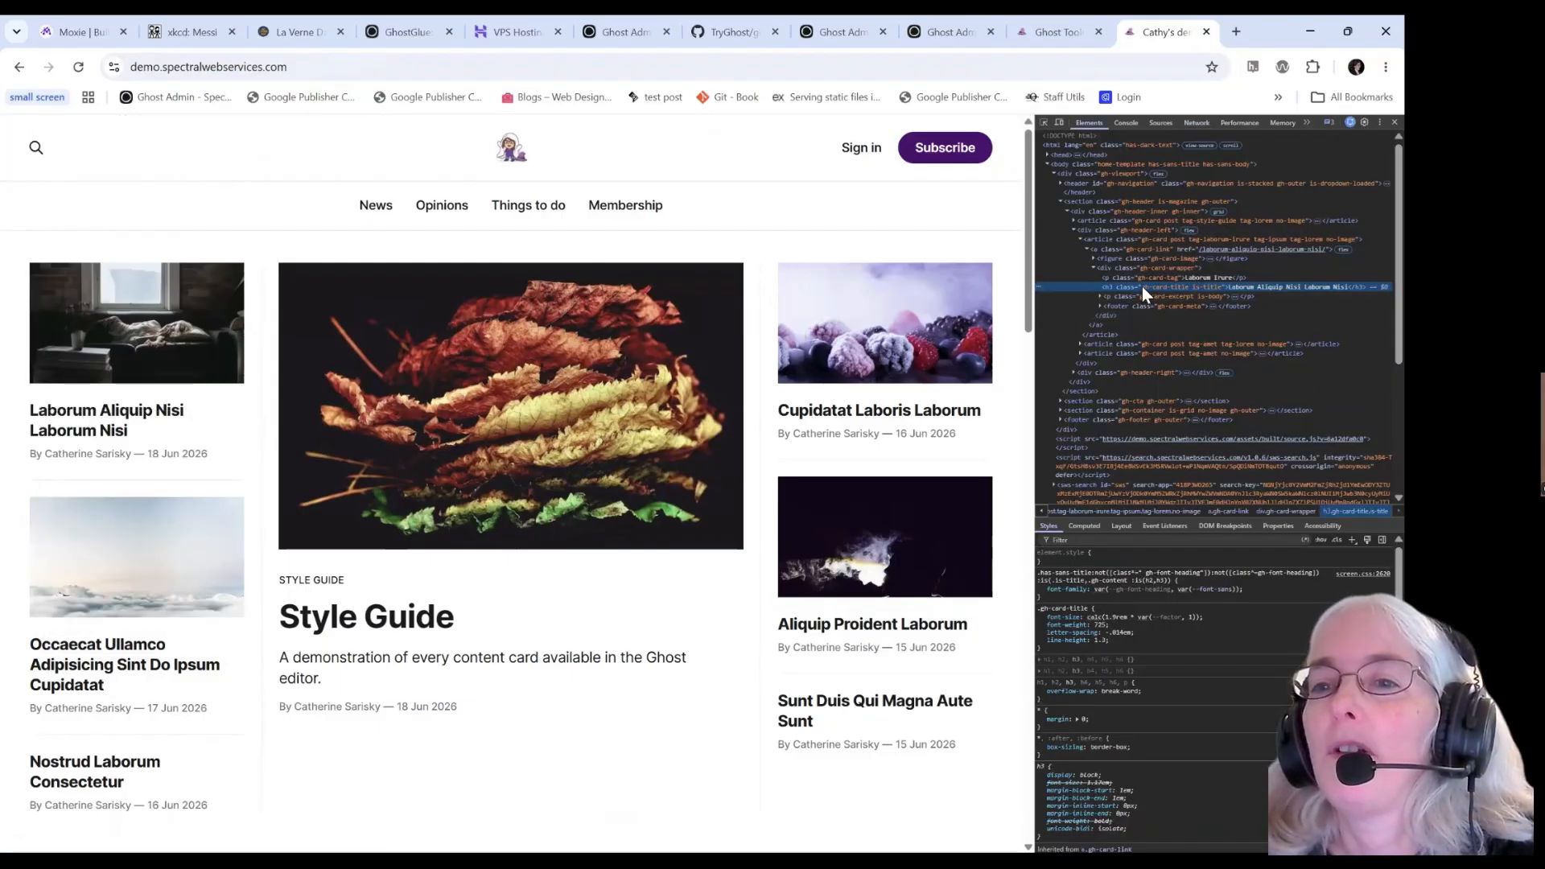
pyautogui.doubleClick(1137, 230)
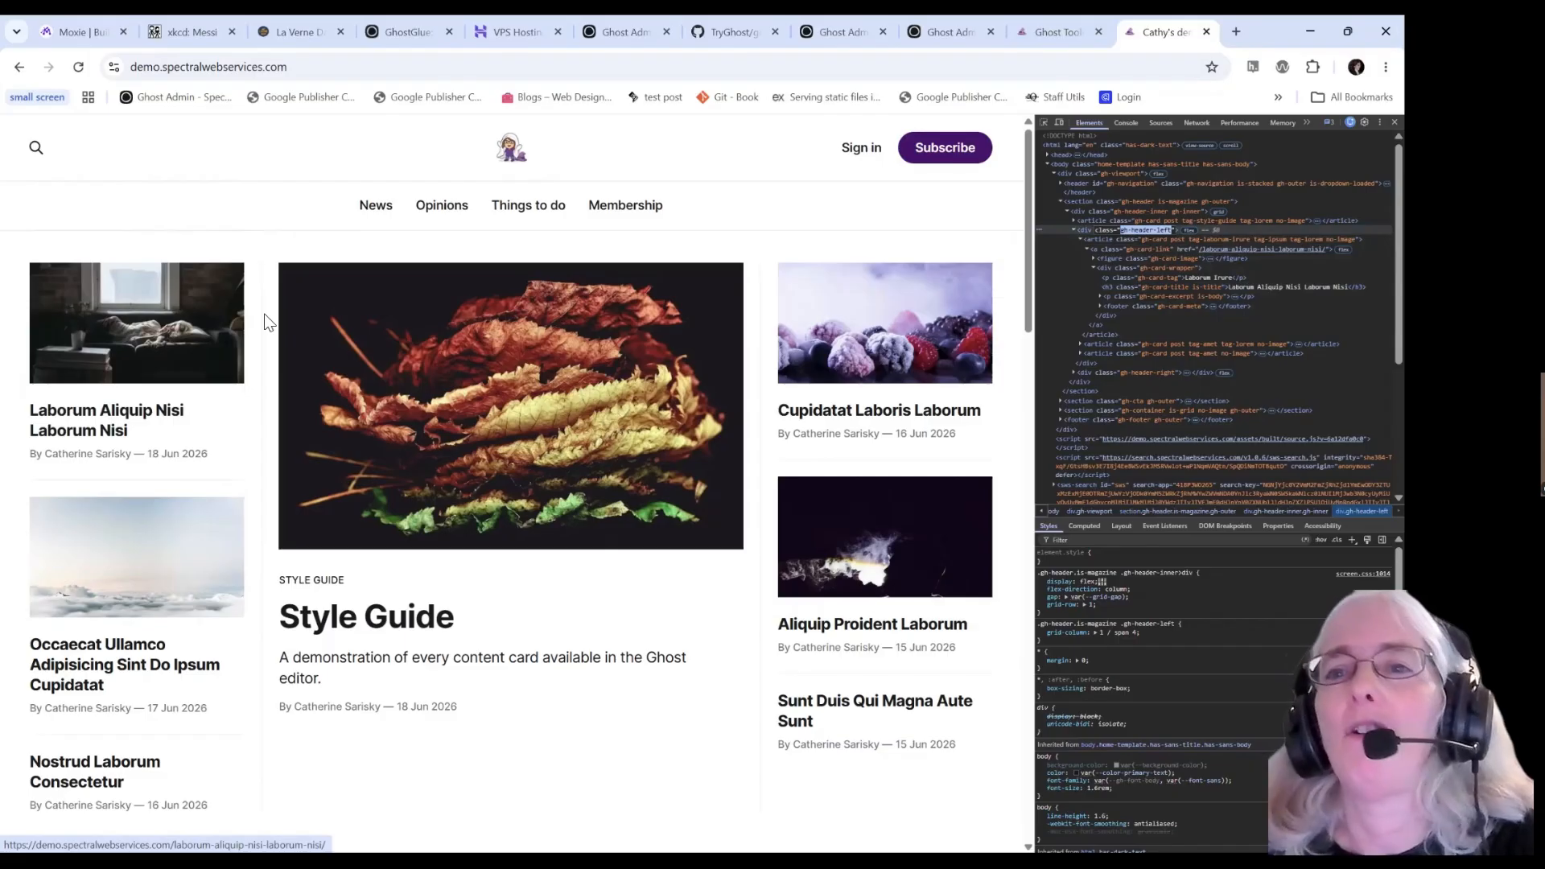
pyautogui.moveTo(1048, 36)
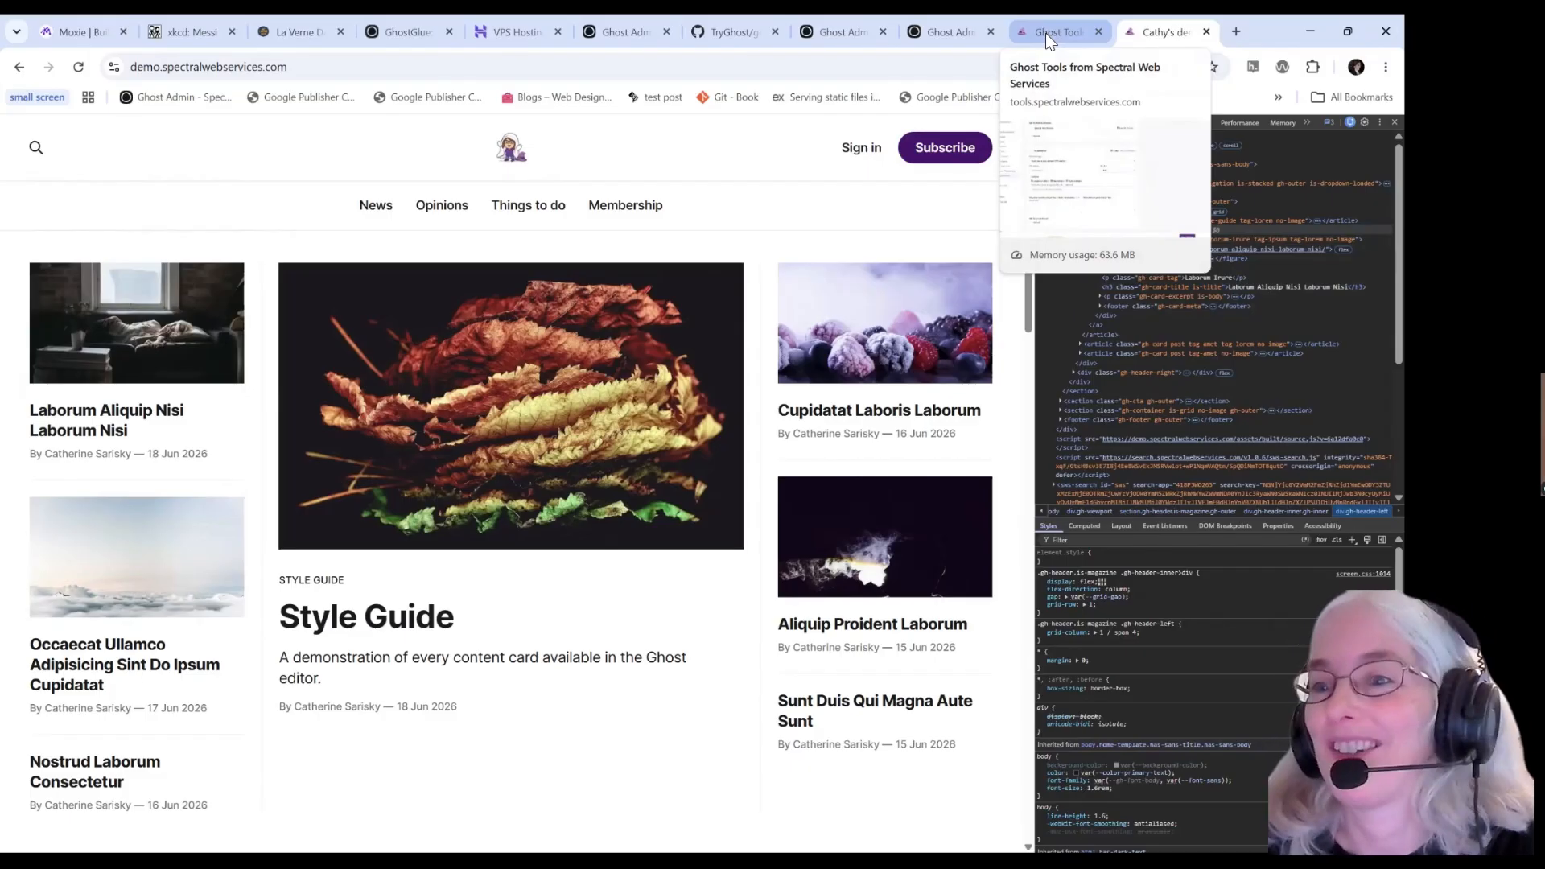
# Set the In-content placement's selector to .gh-header-left with position Inside (start).
pyautogui.click(1045, 32)
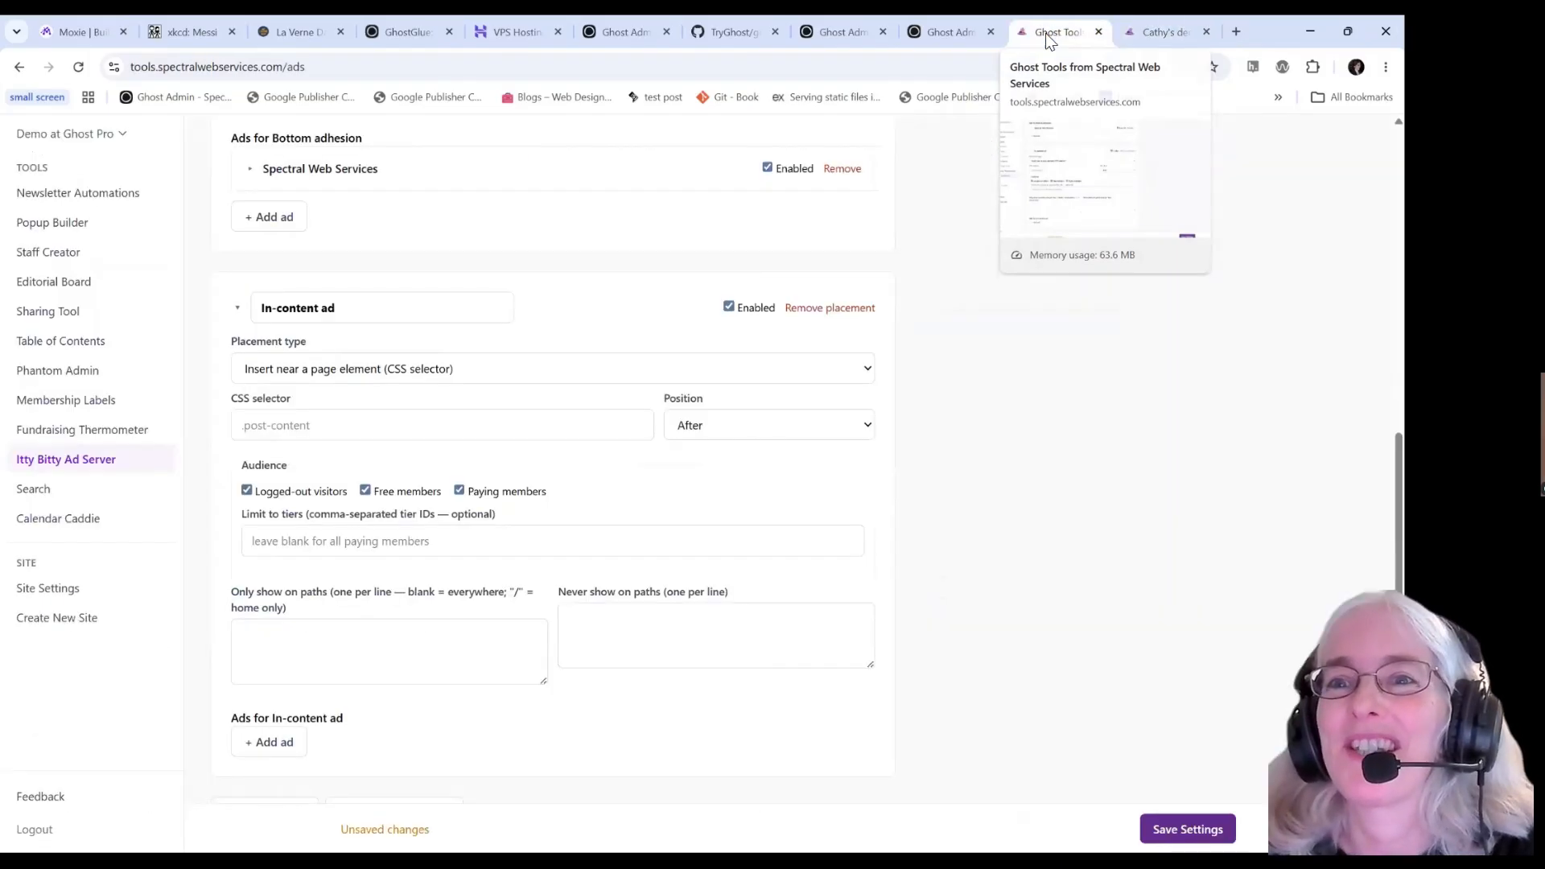
pyautogui.click(330, 424)
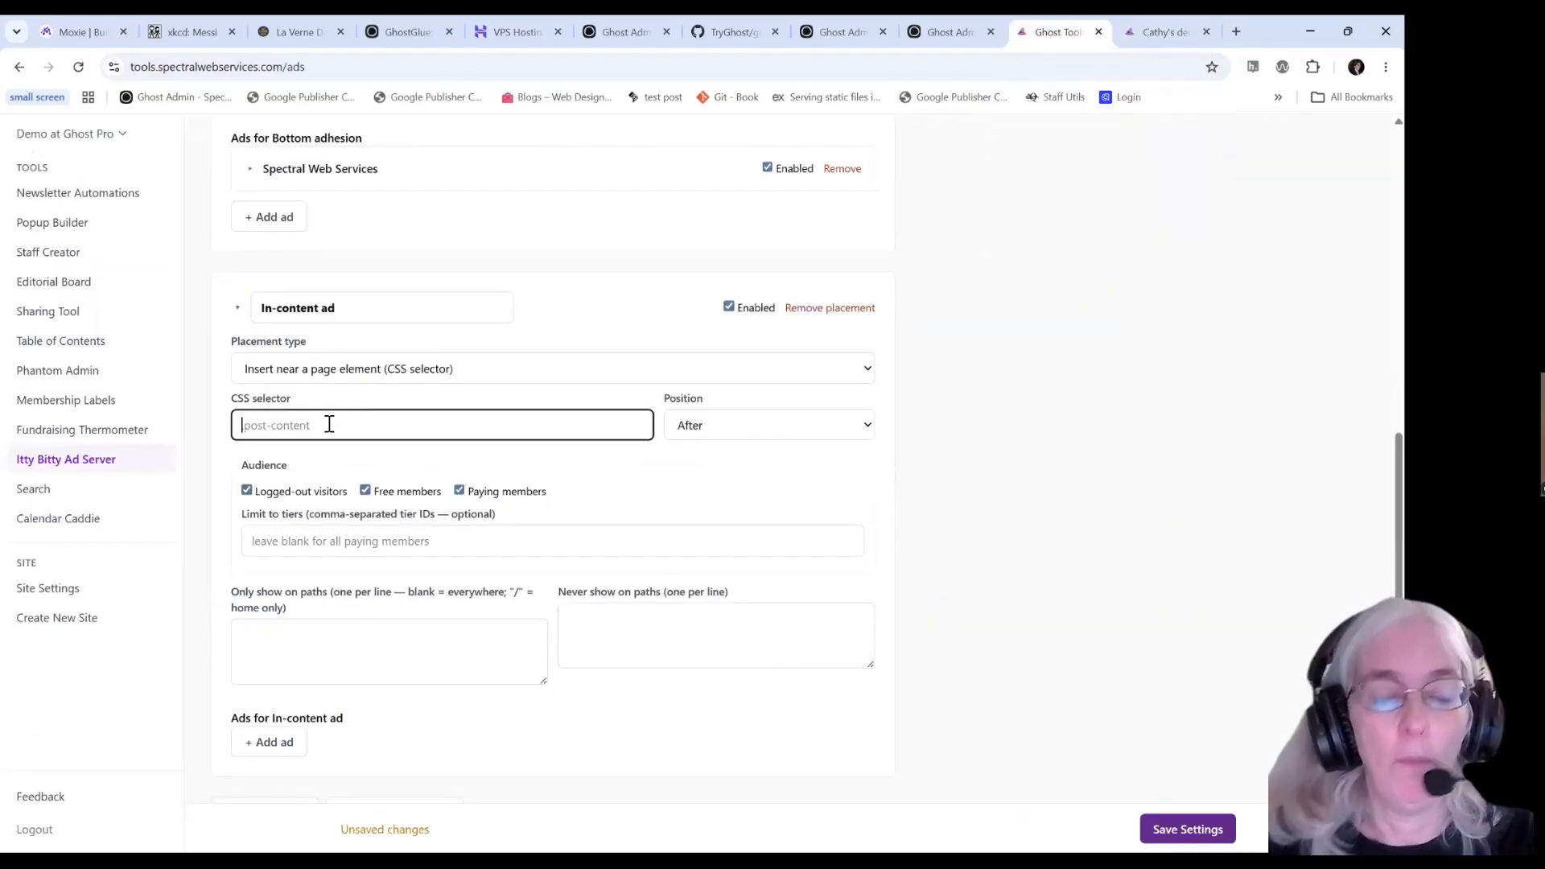
pyautogui.write('.gh-header-left')
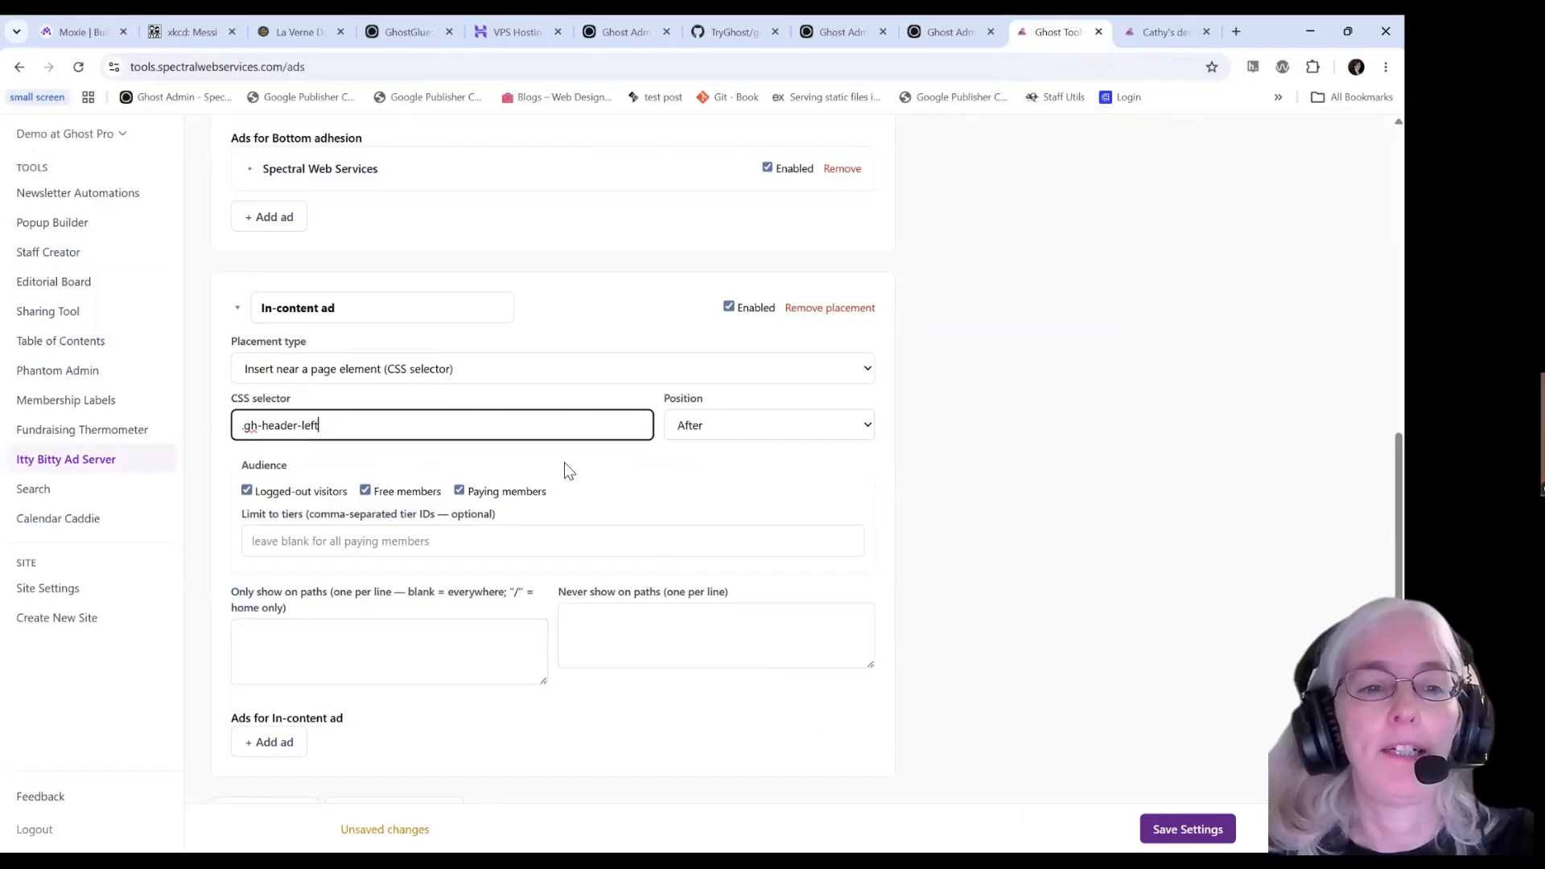
pyautogui.press('Tab')
pyautogui.click(745, 432)
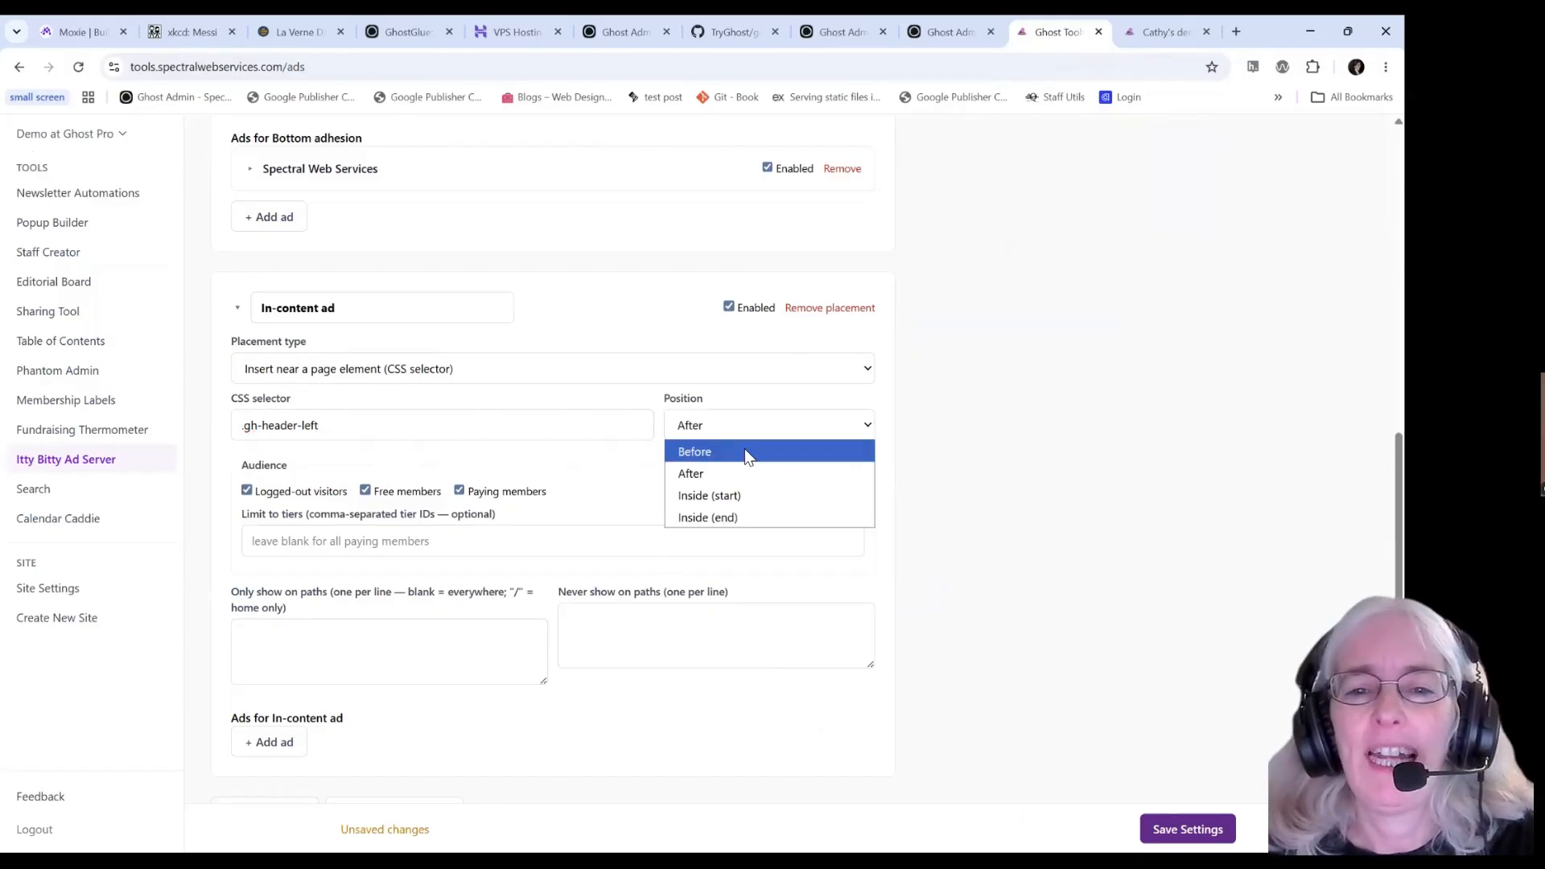
pyautogui.click(738, 496)
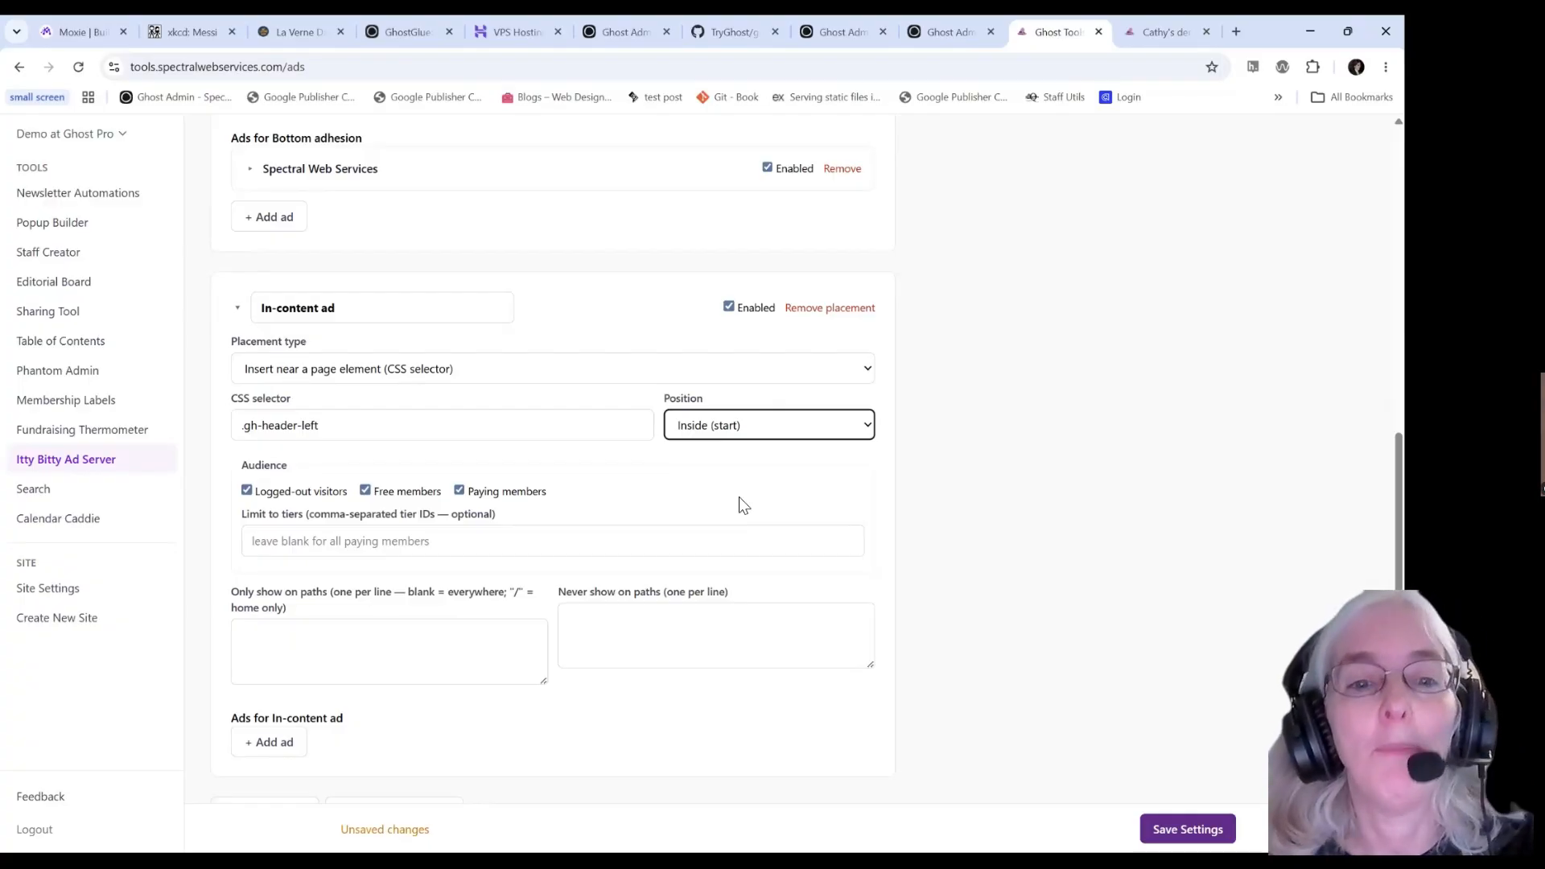
pyautogui.scroll(-1, 415, 486)
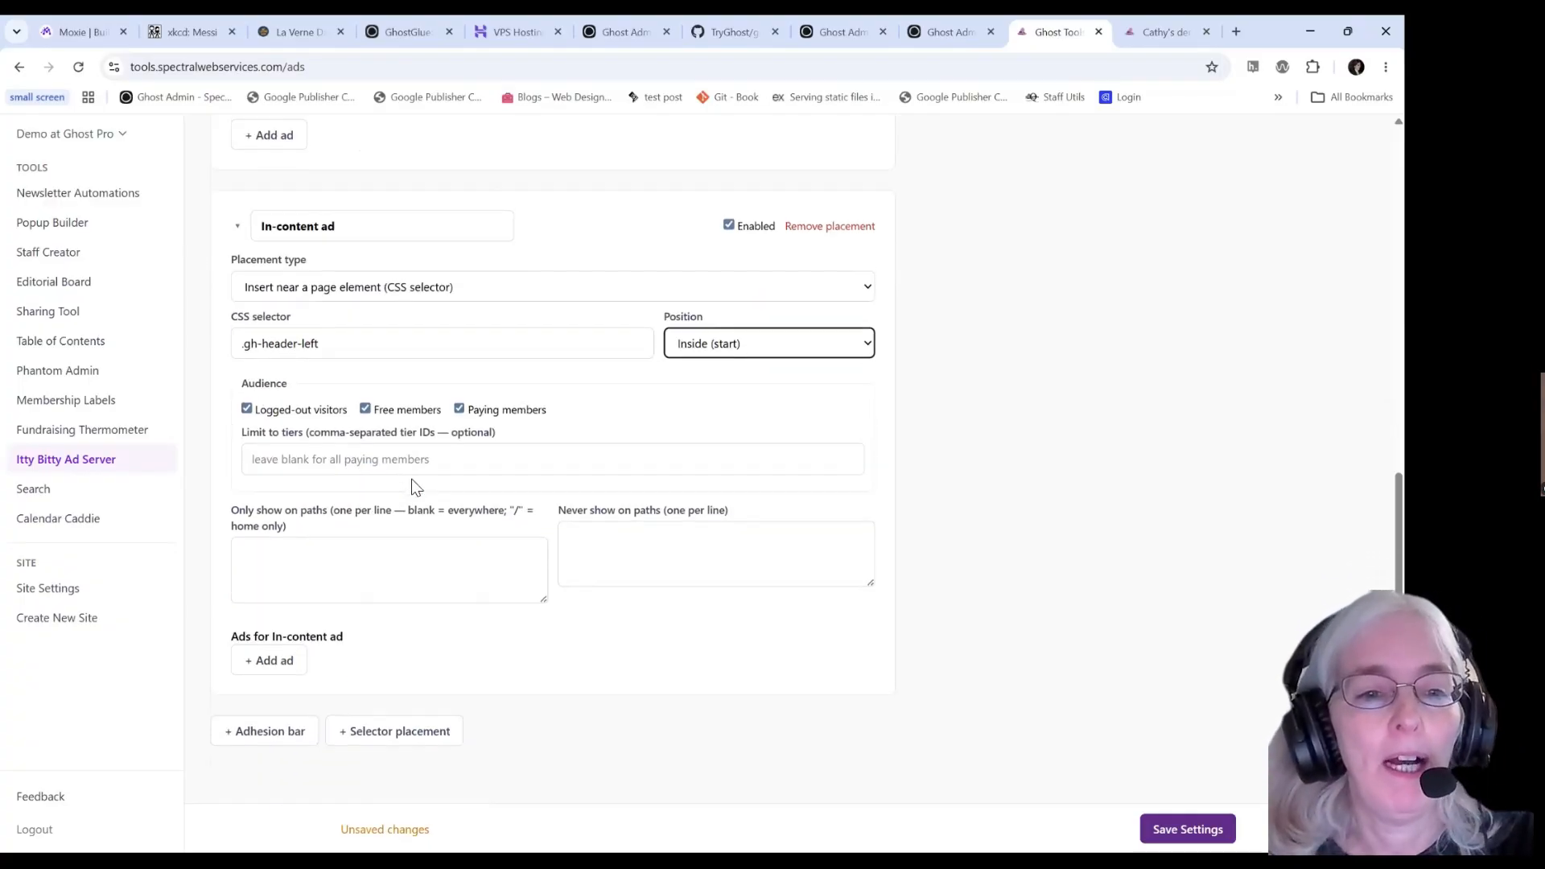
# Limit the In-content ad to path / and add an ad named SWS homepage linking to spectralwebservices.com.
pyautogui.click(378, 560)
pyautogui.write('/')
pyautogui.click(269, 655)
pyautogui.write('S')
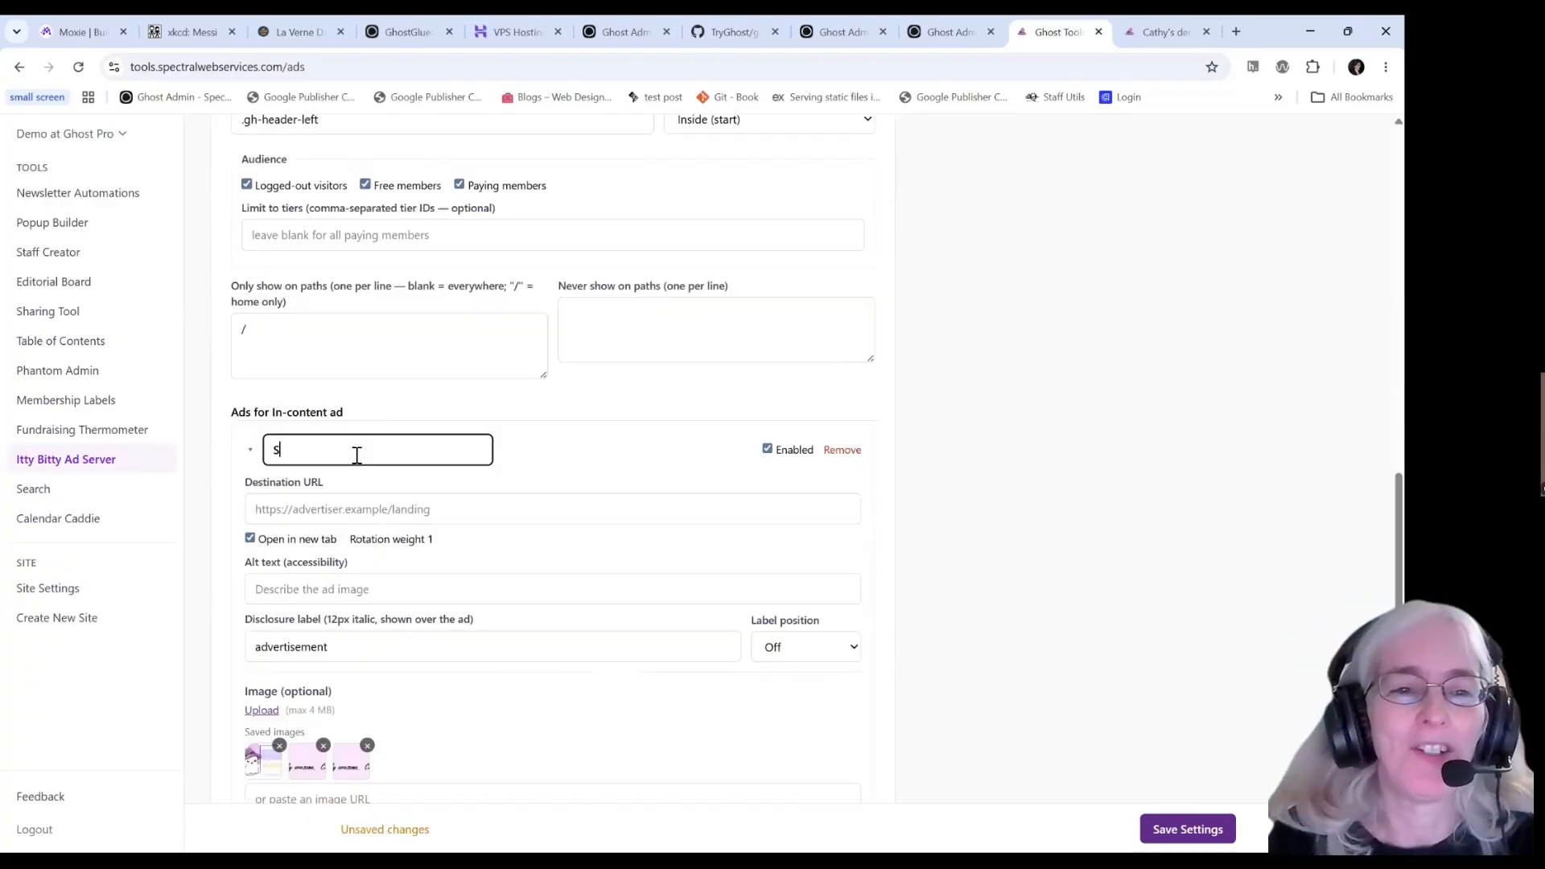
pyautogui.write('WS homepage')
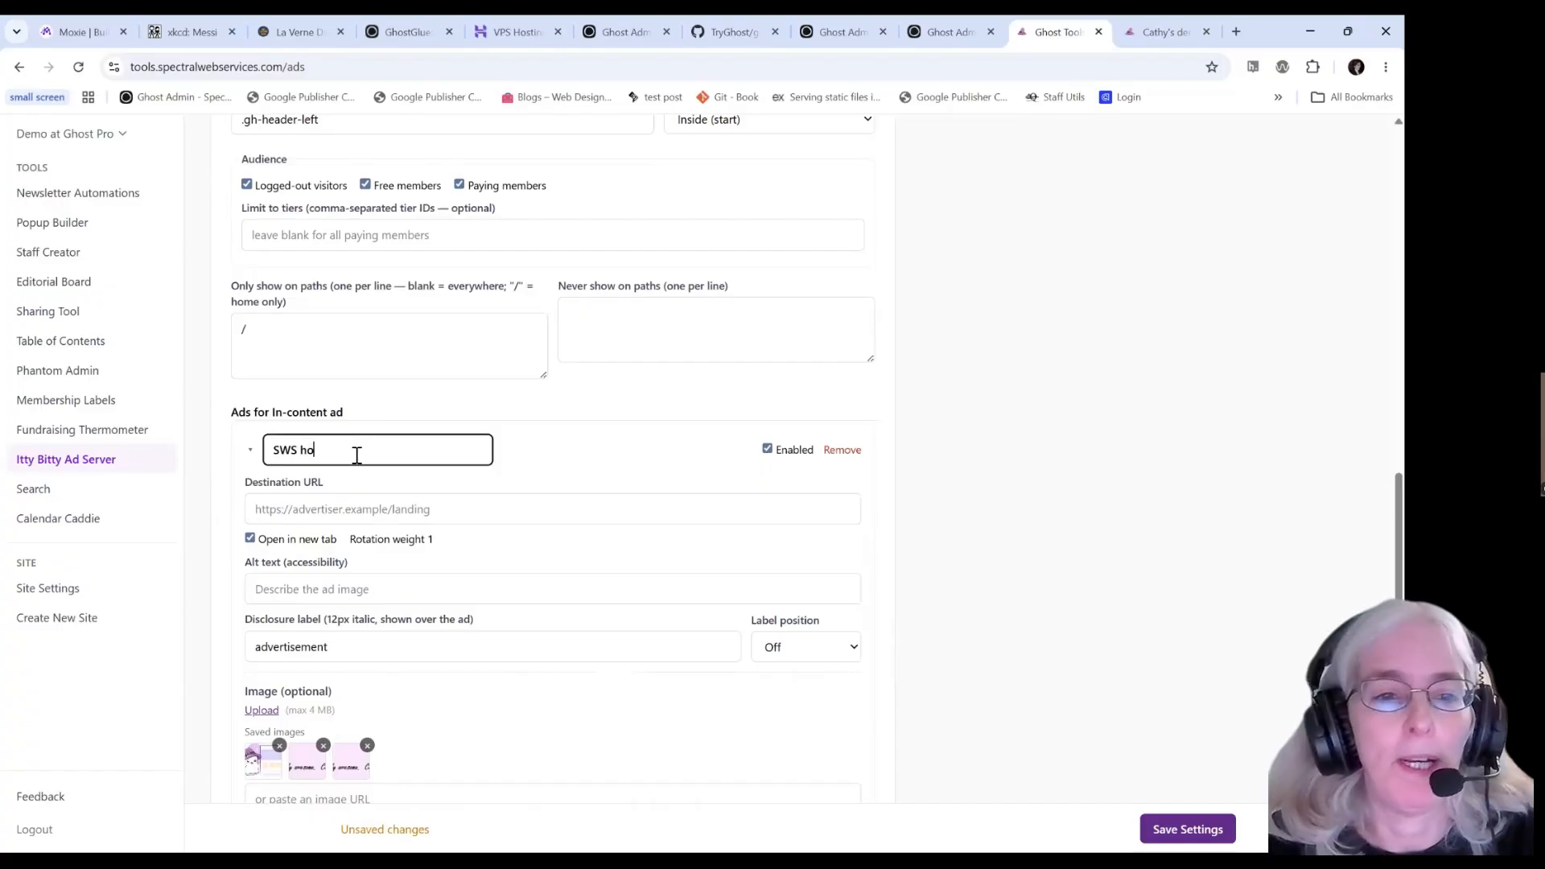
pyautogui.press('Tab')
pyautogui.press('Tab')
pyautogui.press('Tab')
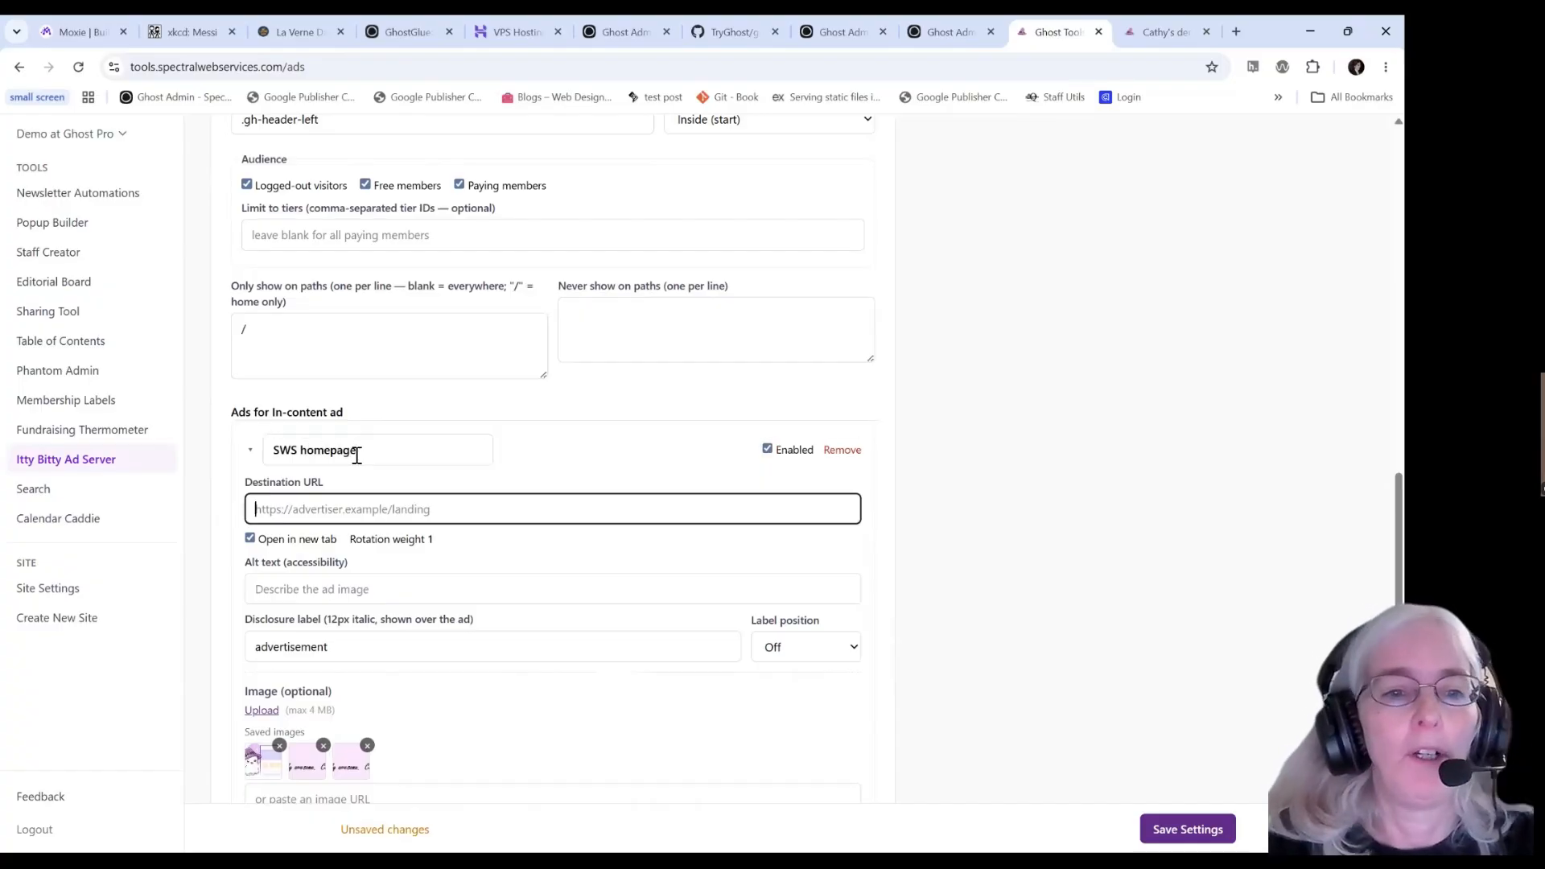
pyautogui.write('https://spectral')
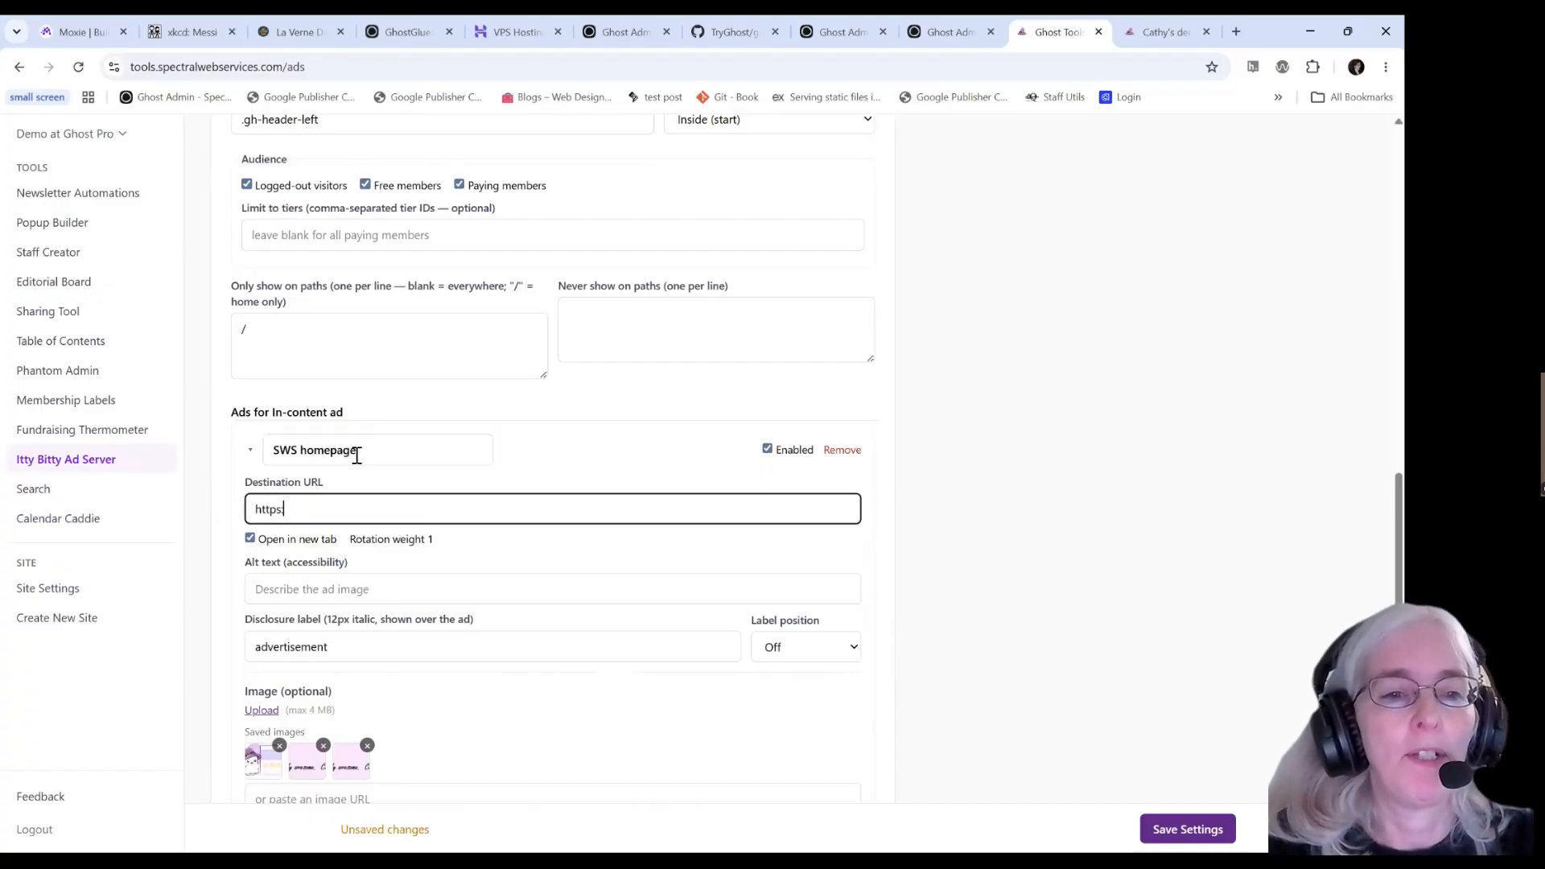
pyautogui.write('webservices.com/ghsot')
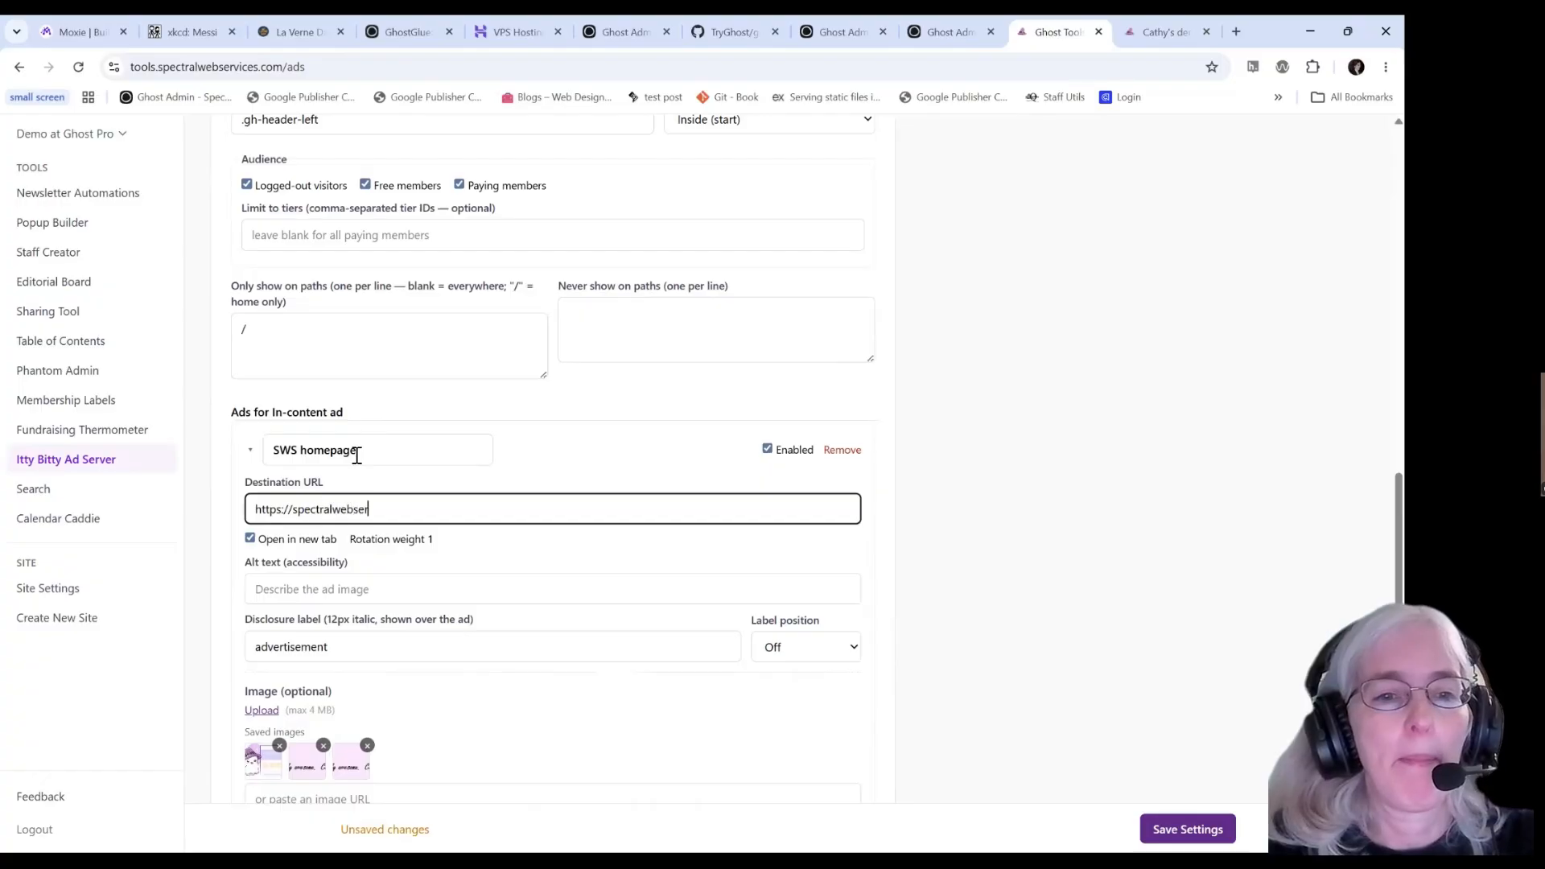
pyautogui.press('BackSpace')
pyautogui.press('BackSpace')
pyautogui.press('BackSpace')
pyautogui.press('BackSpace')
pyautogui.press('BackSpace')
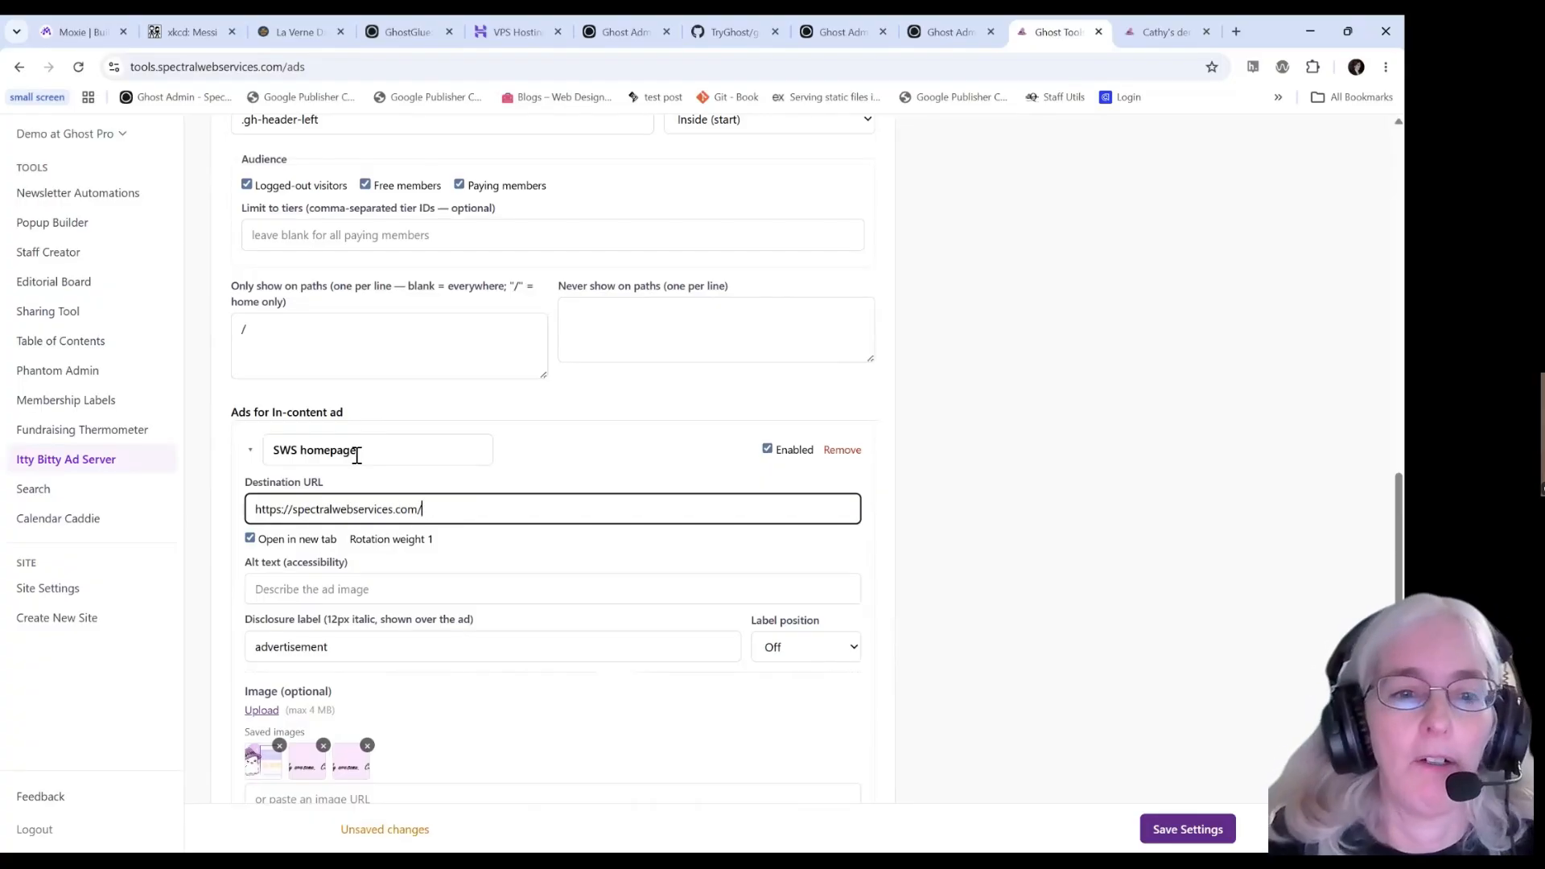
pyautogui.write('www.')
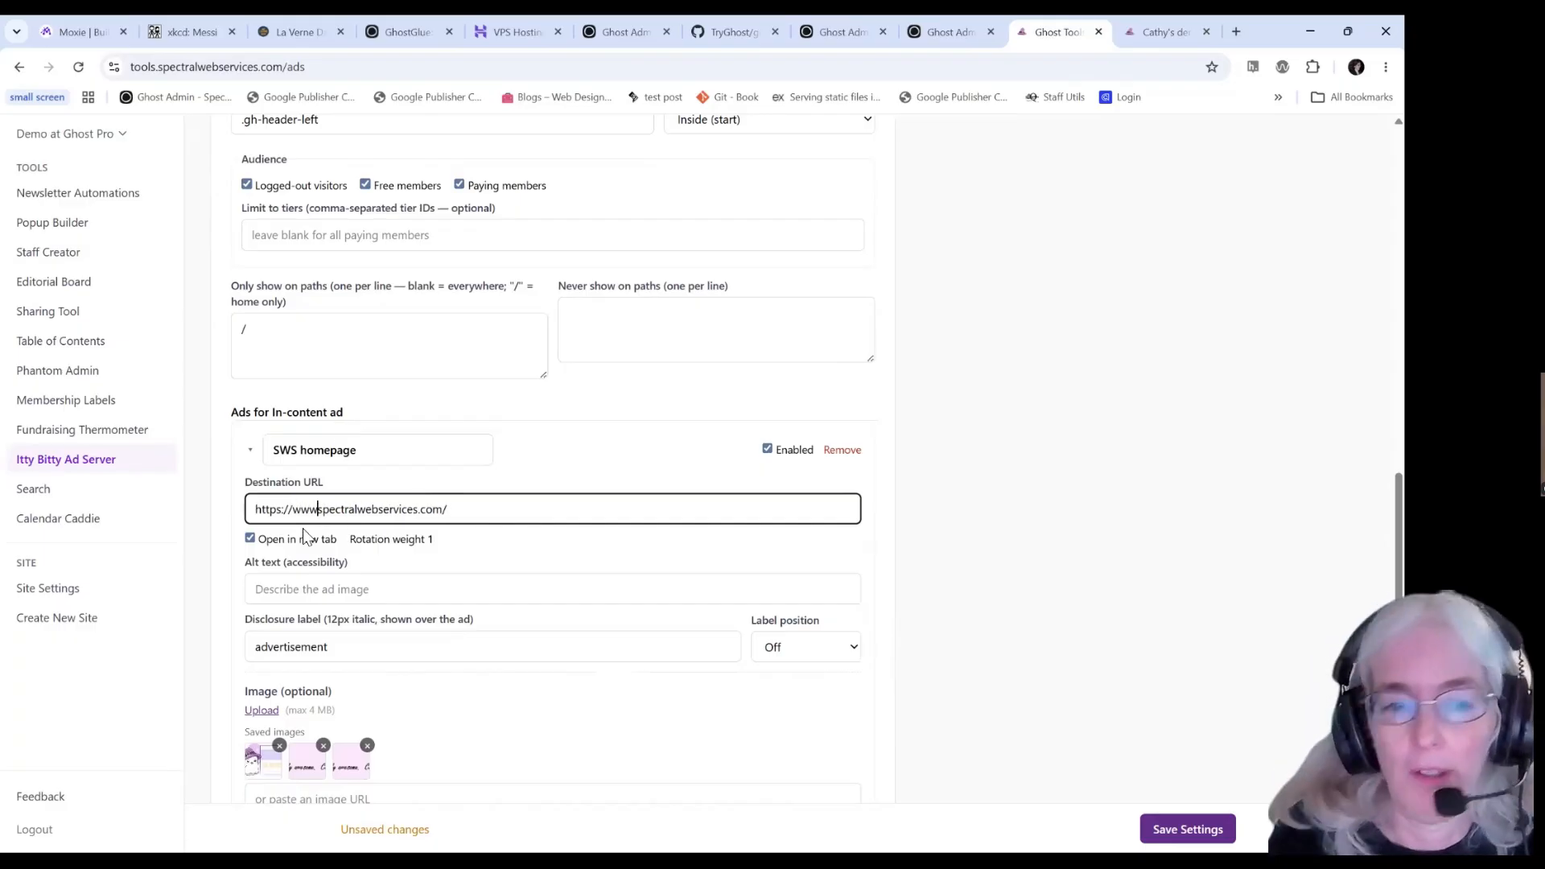
# Give the ad alt text 'happy ghosts!', a Top left label, and a second image slot.
pyautogui.scroll(-3, 346, 555)
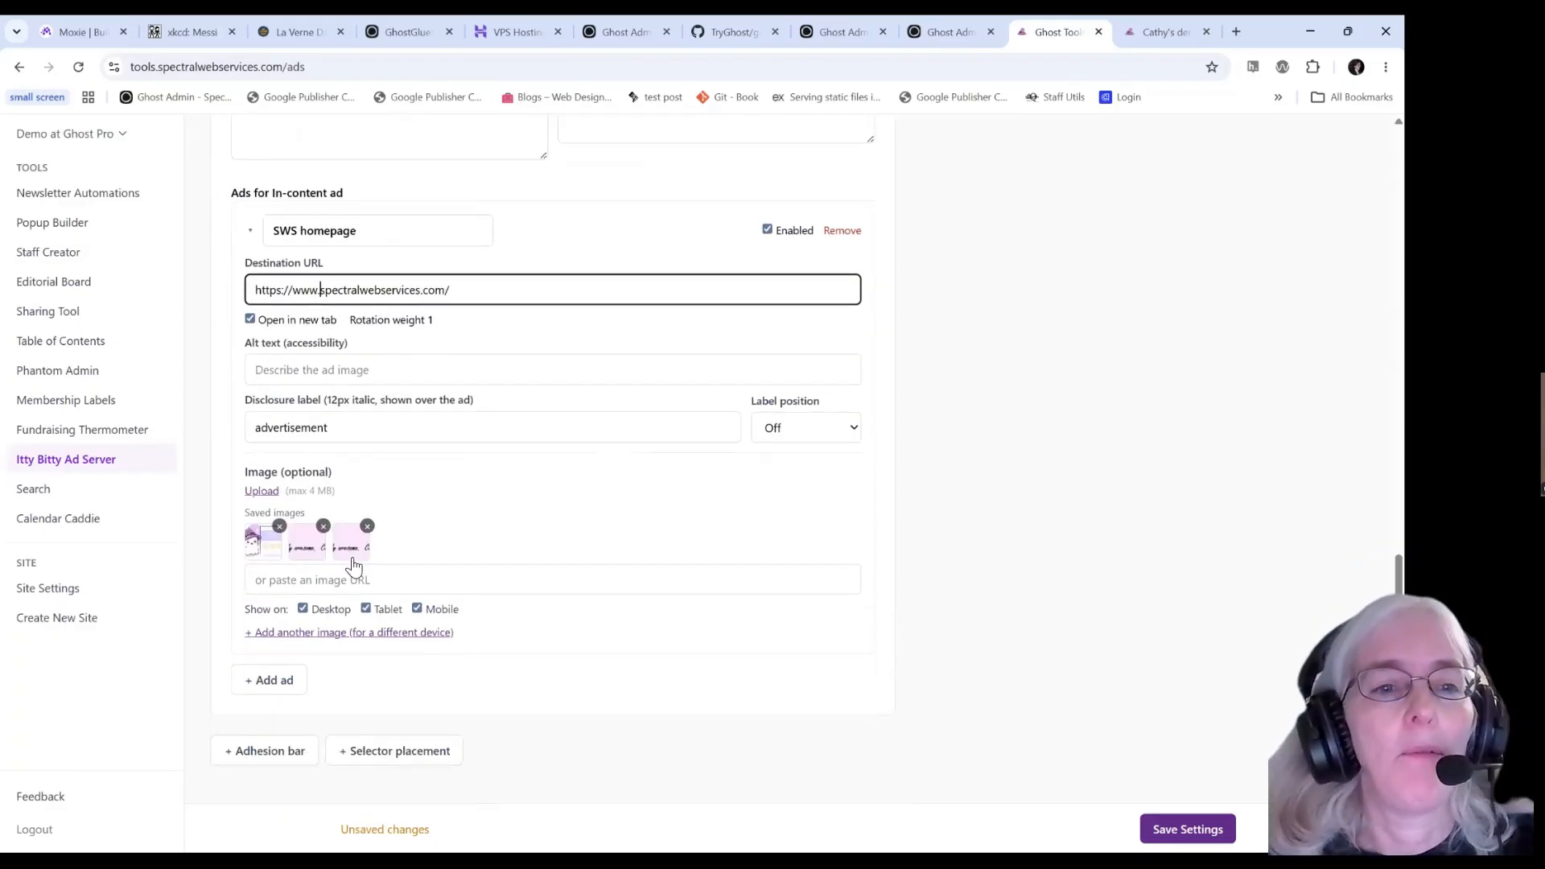
pyautogui.click(363, 367)
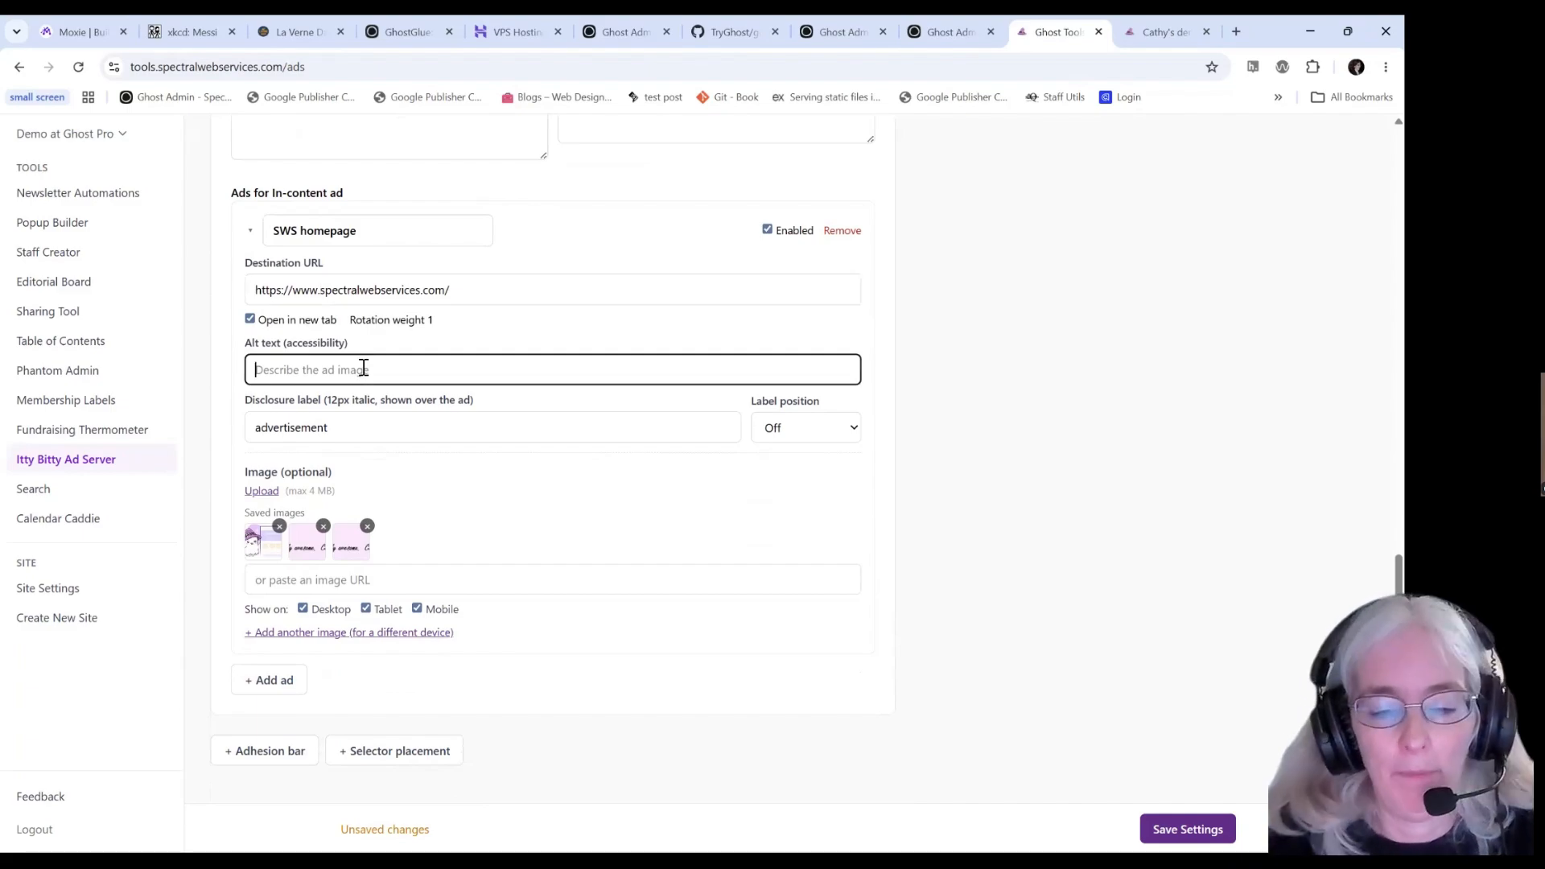
pyautogui.write('happy ghosts!')
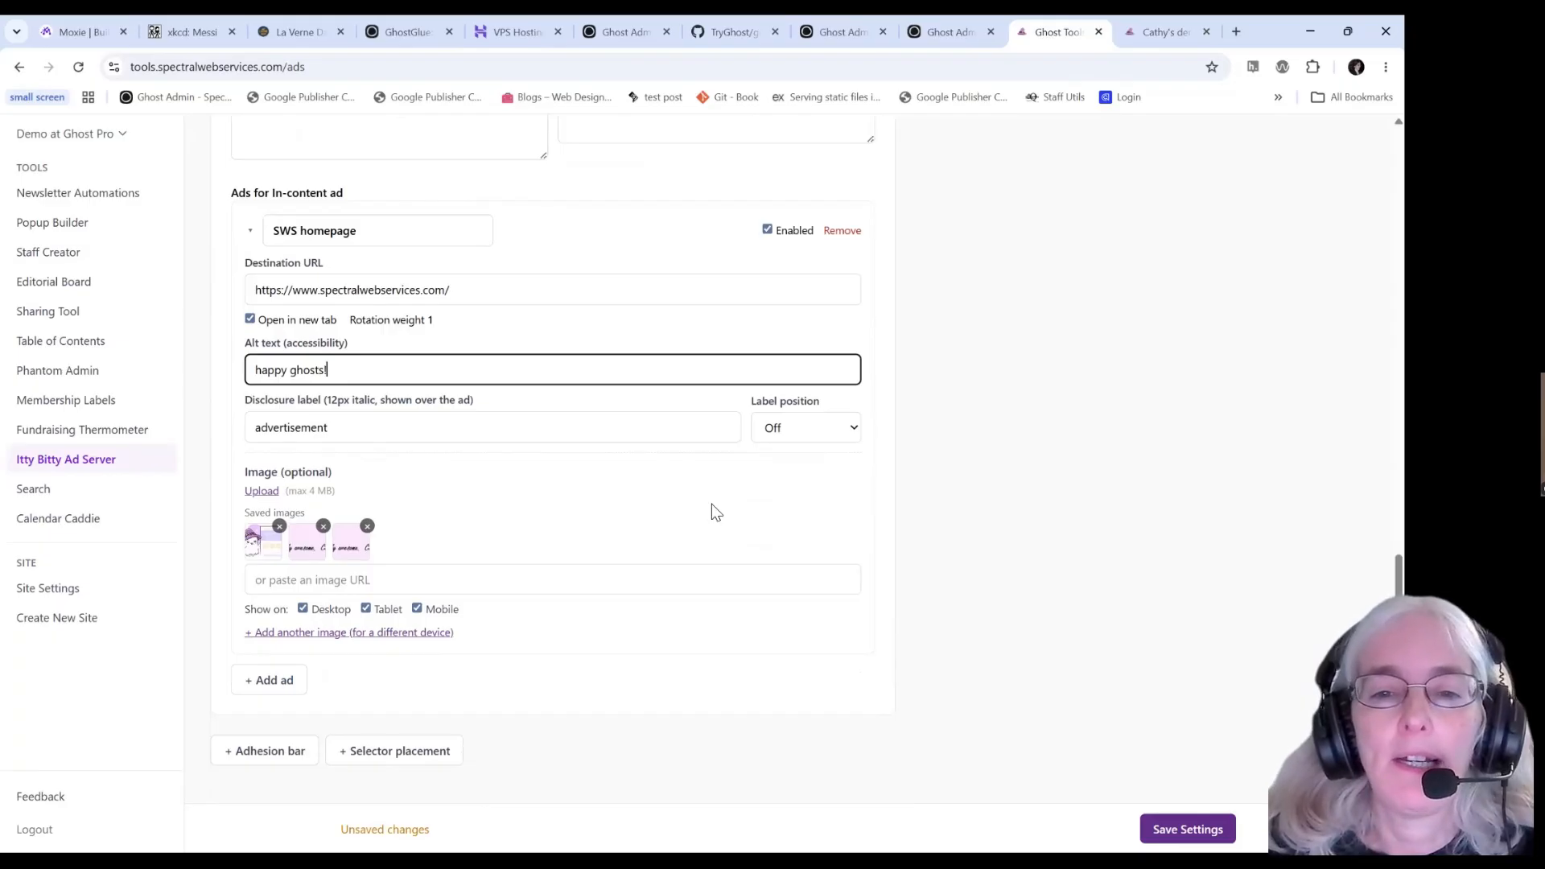
pyautogui.click(802, 430)
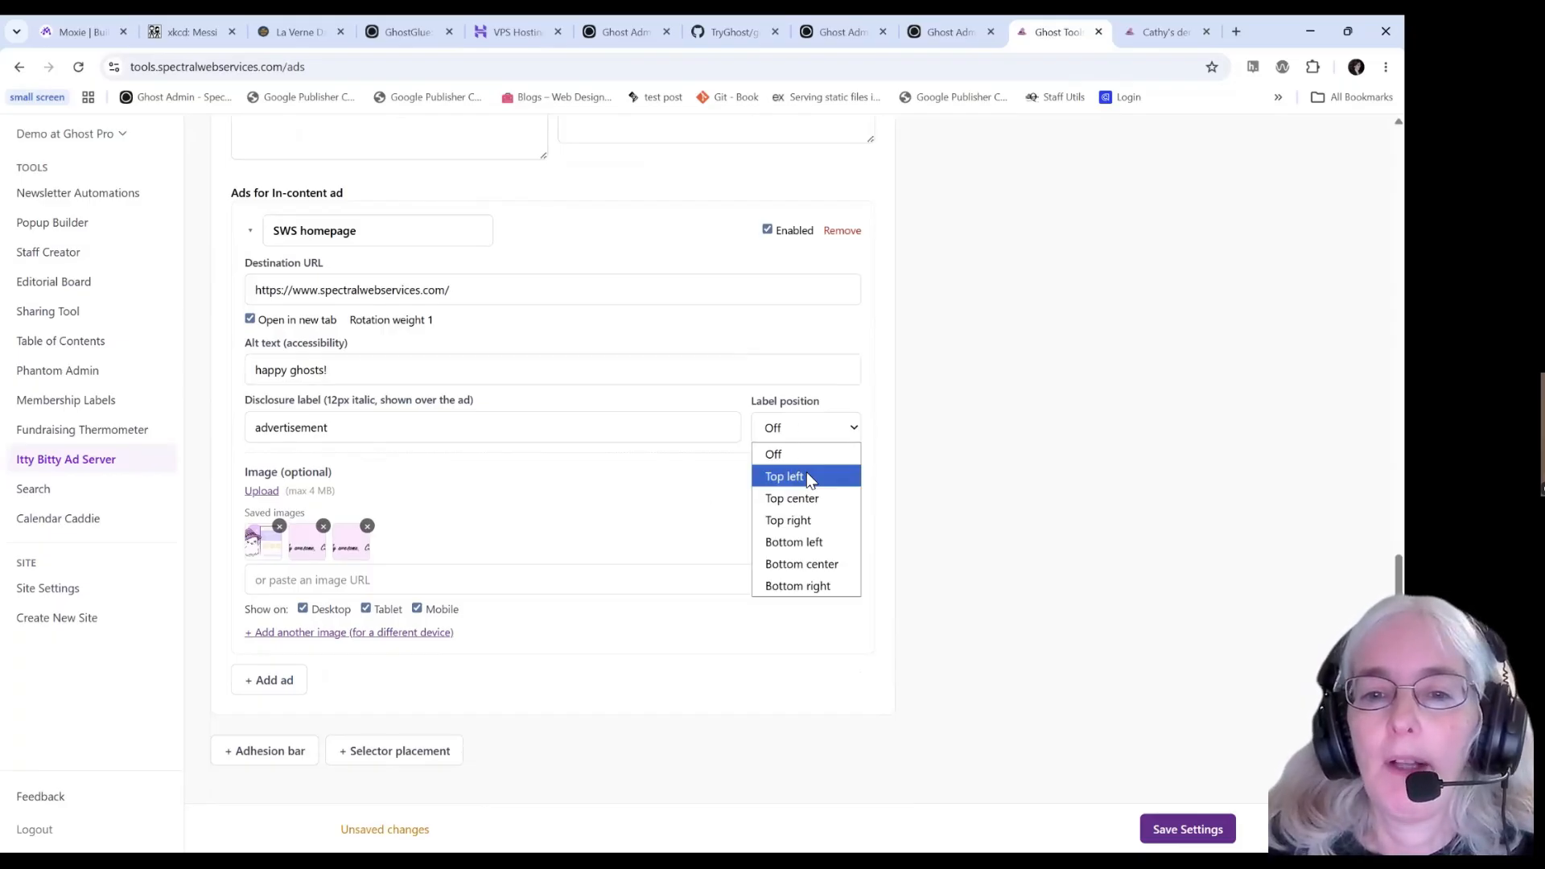
pyautogui.click(806, 477)
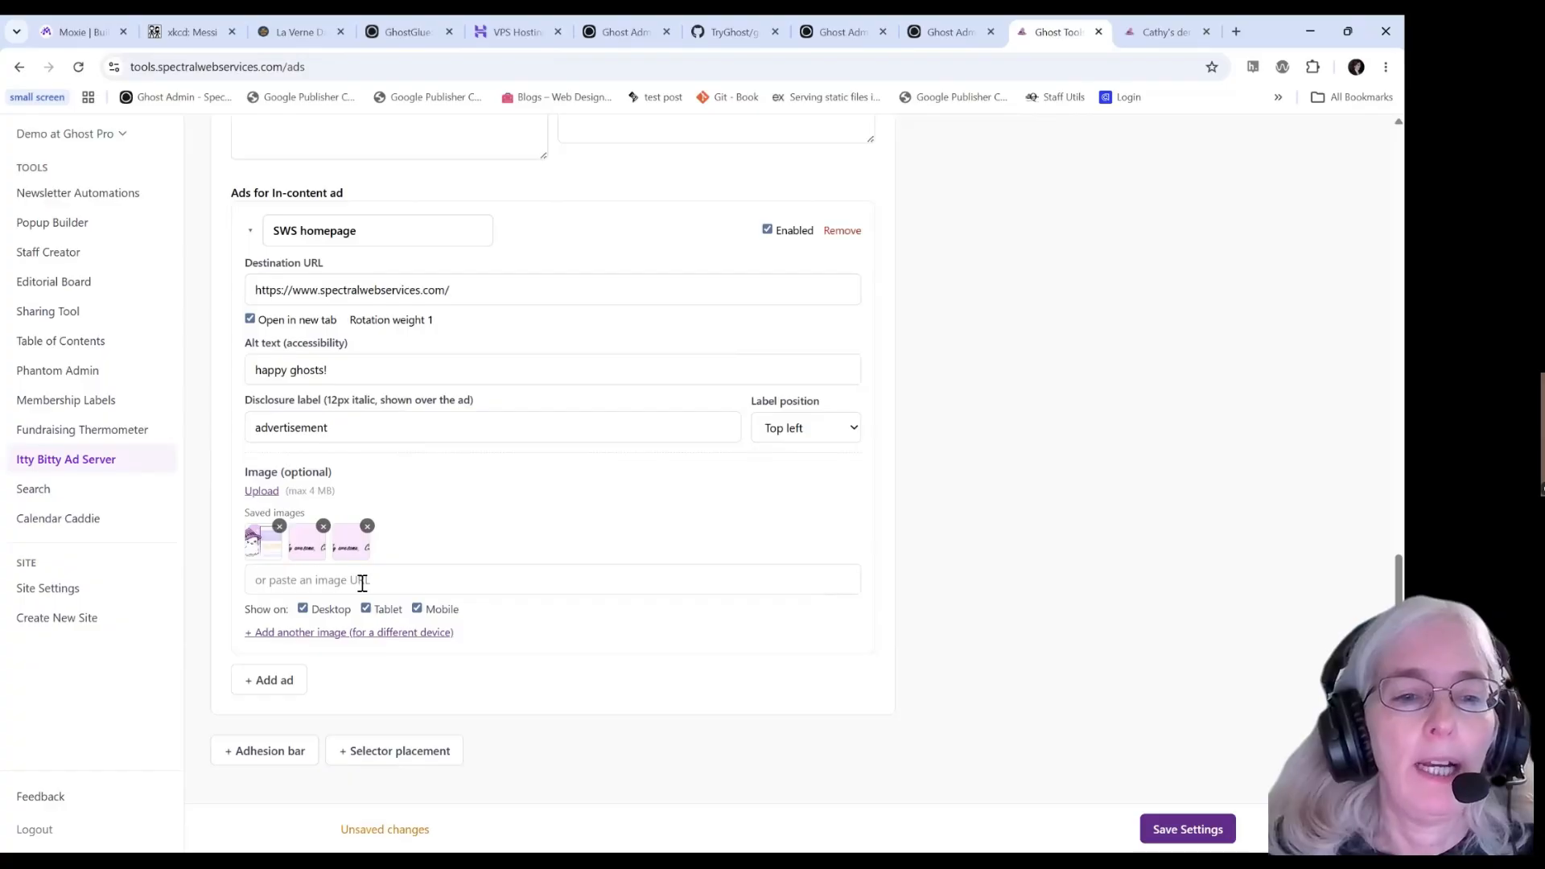
pyautogui.click(324, 633)
pyautogui.scroll(-2, 326, 631)
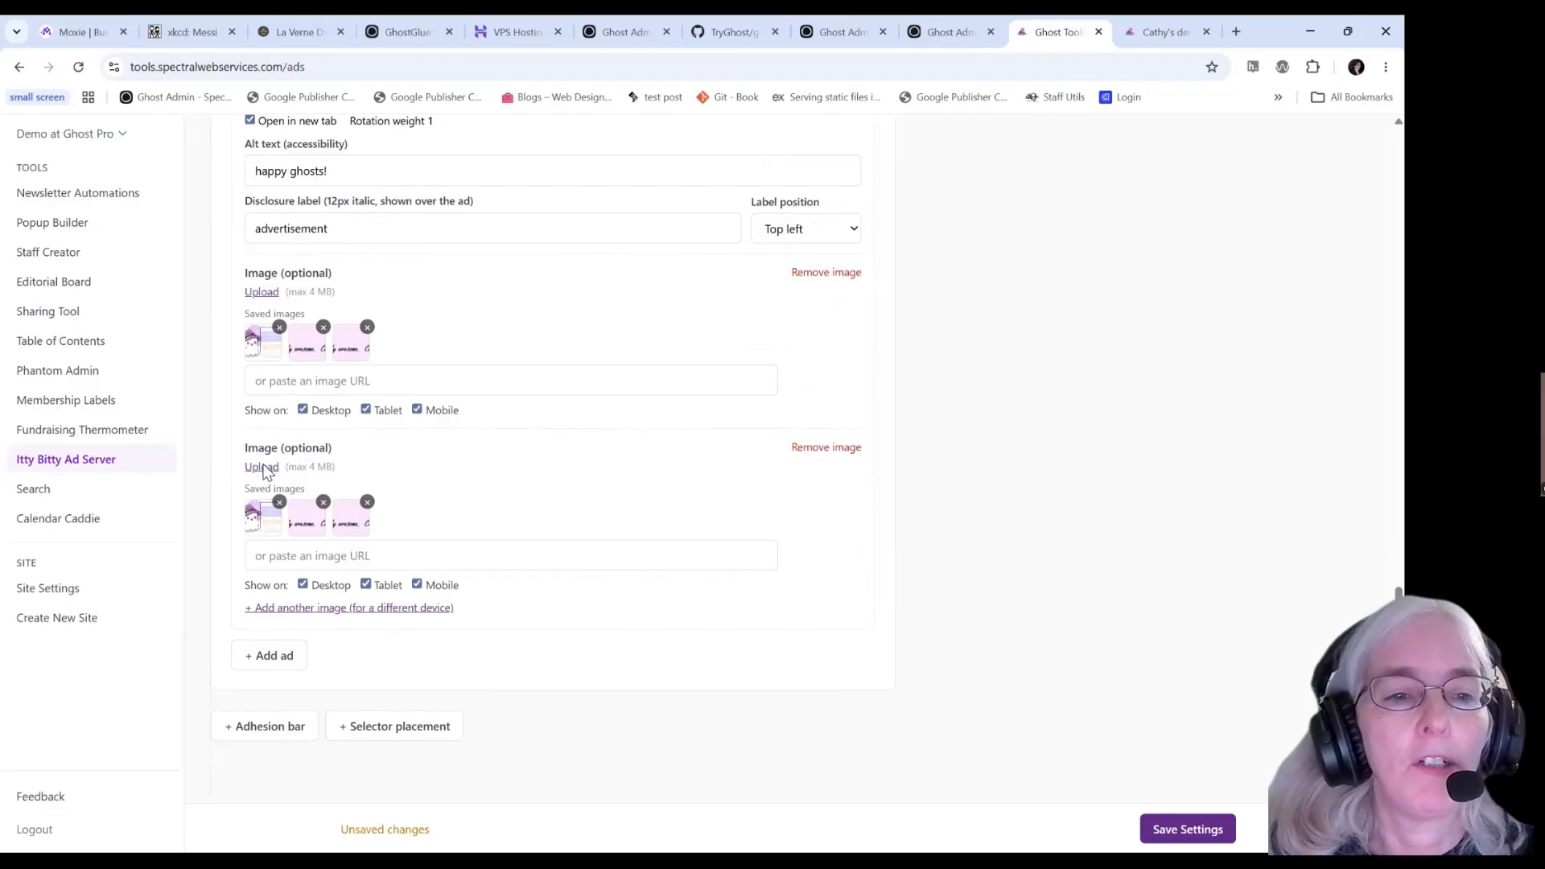
# Upload MOBILEAD - Copy.jpg as the second ad image and save the settings.
pyautogui.click(263, 468)
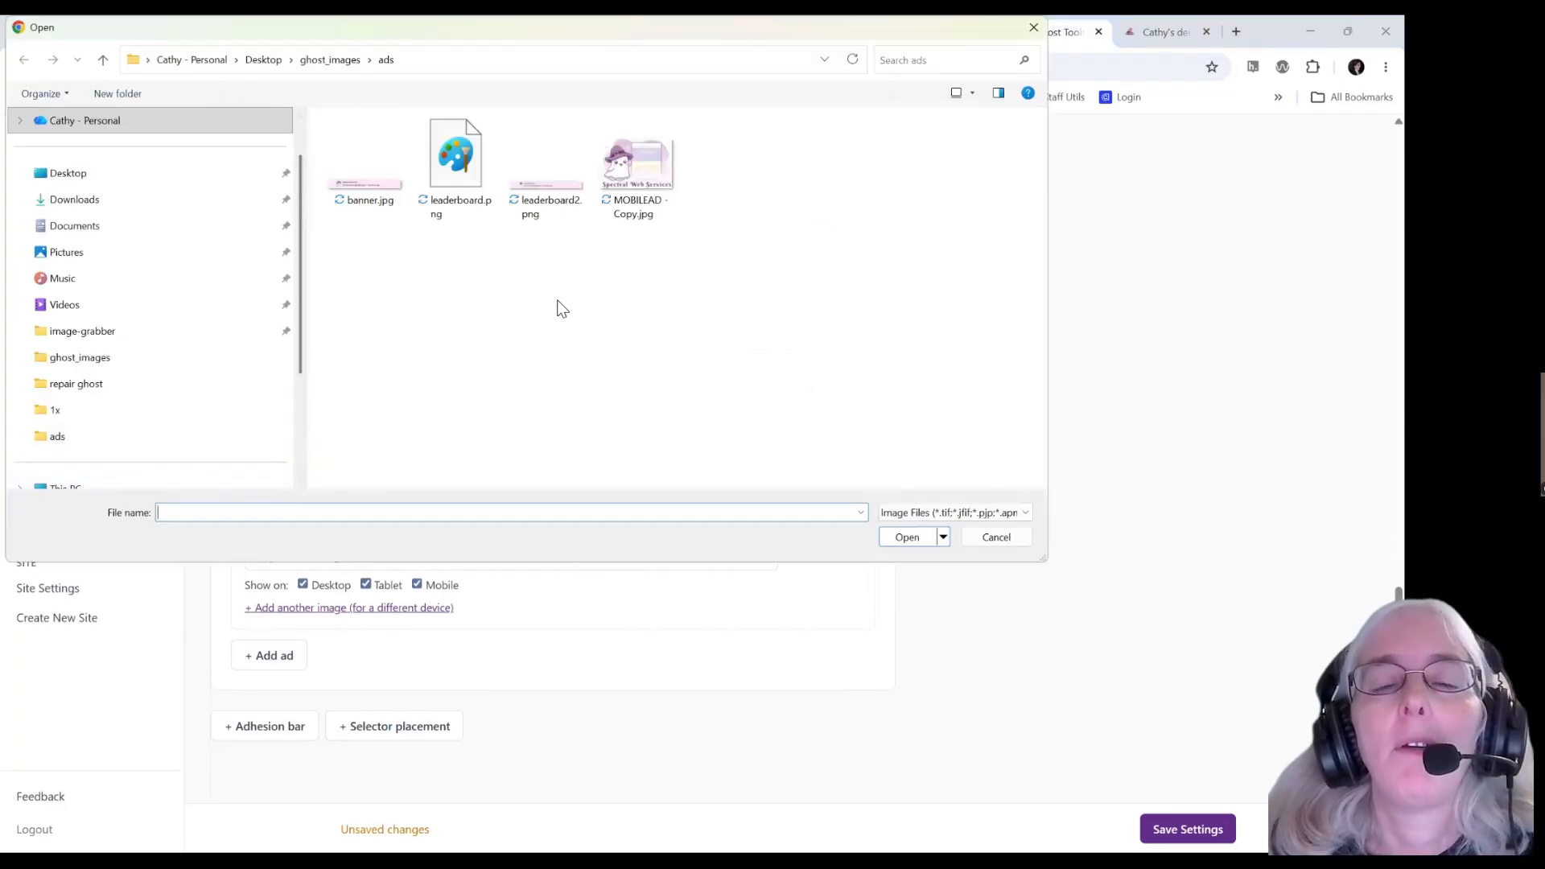
pyautogui.click(640, 179)
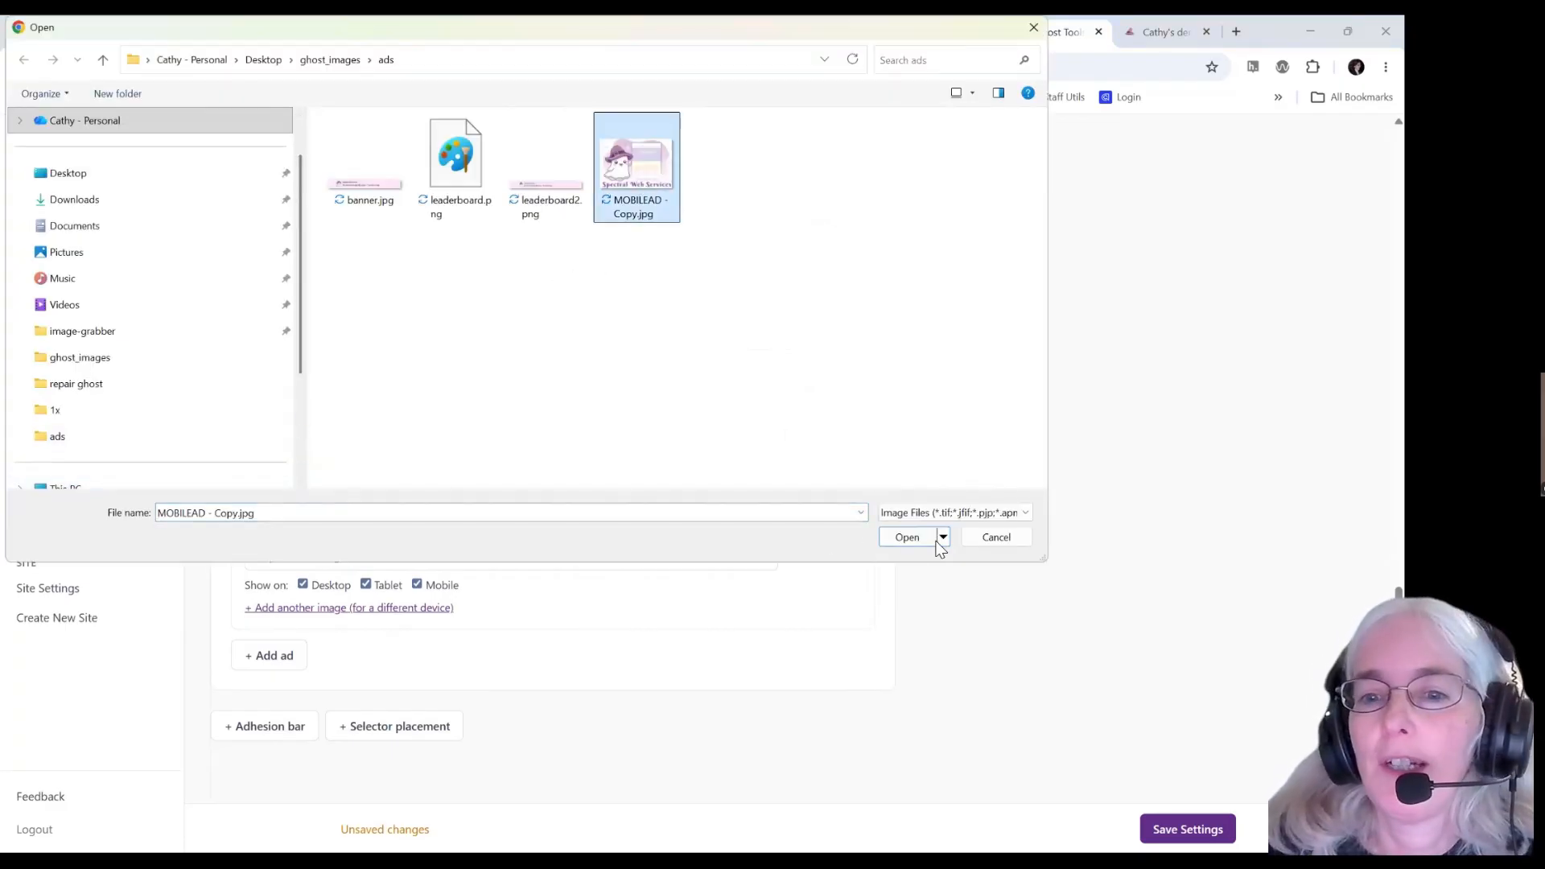
pyautogui.click(899, 539)
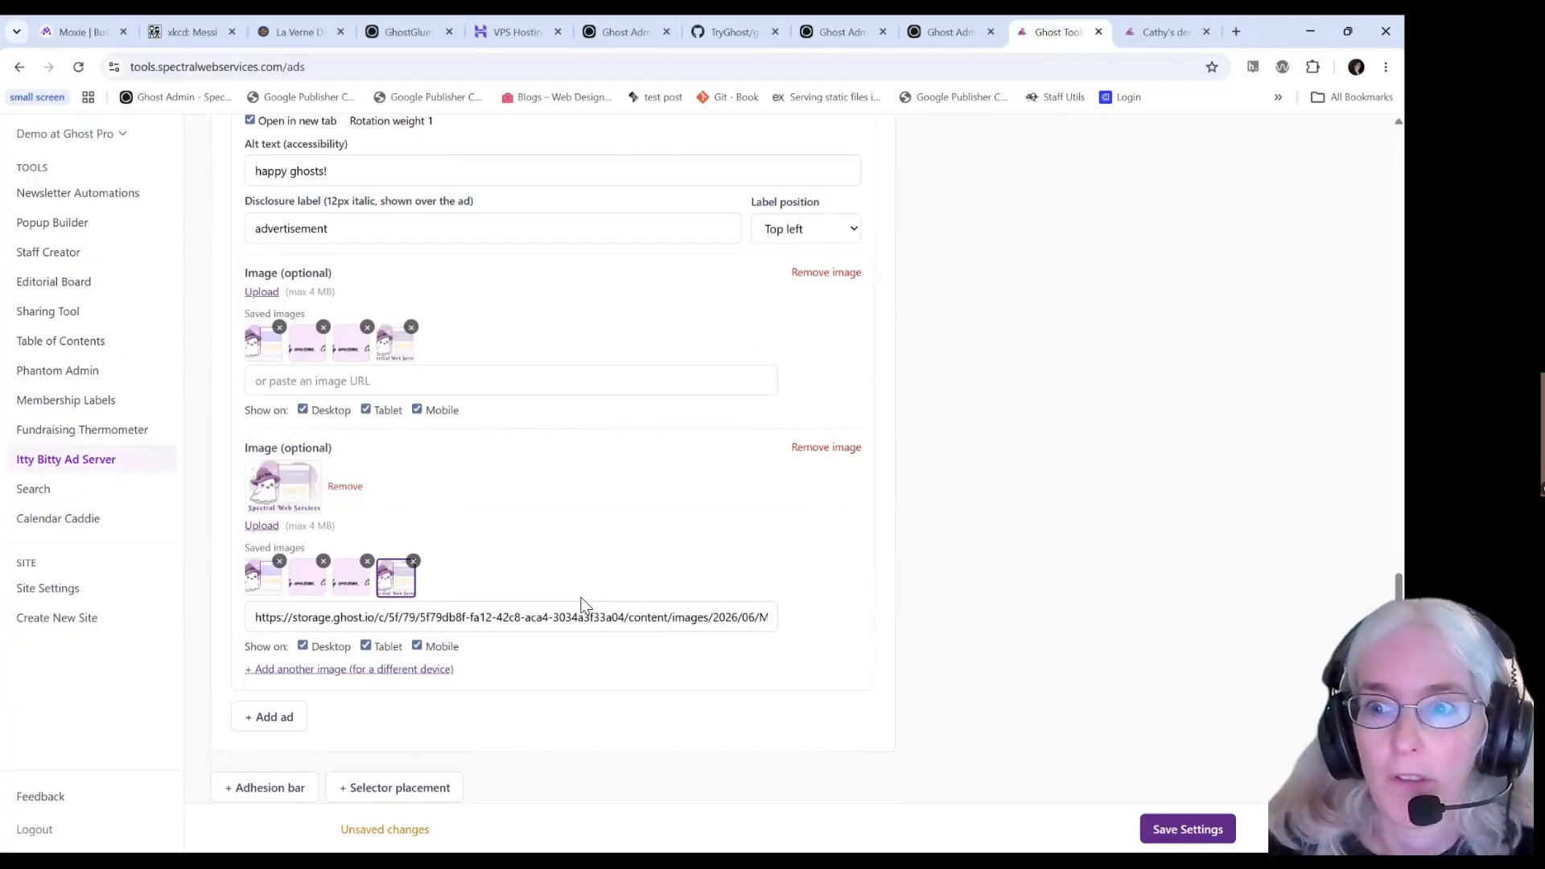
pyautogui.scroll(-1, 547, 651)
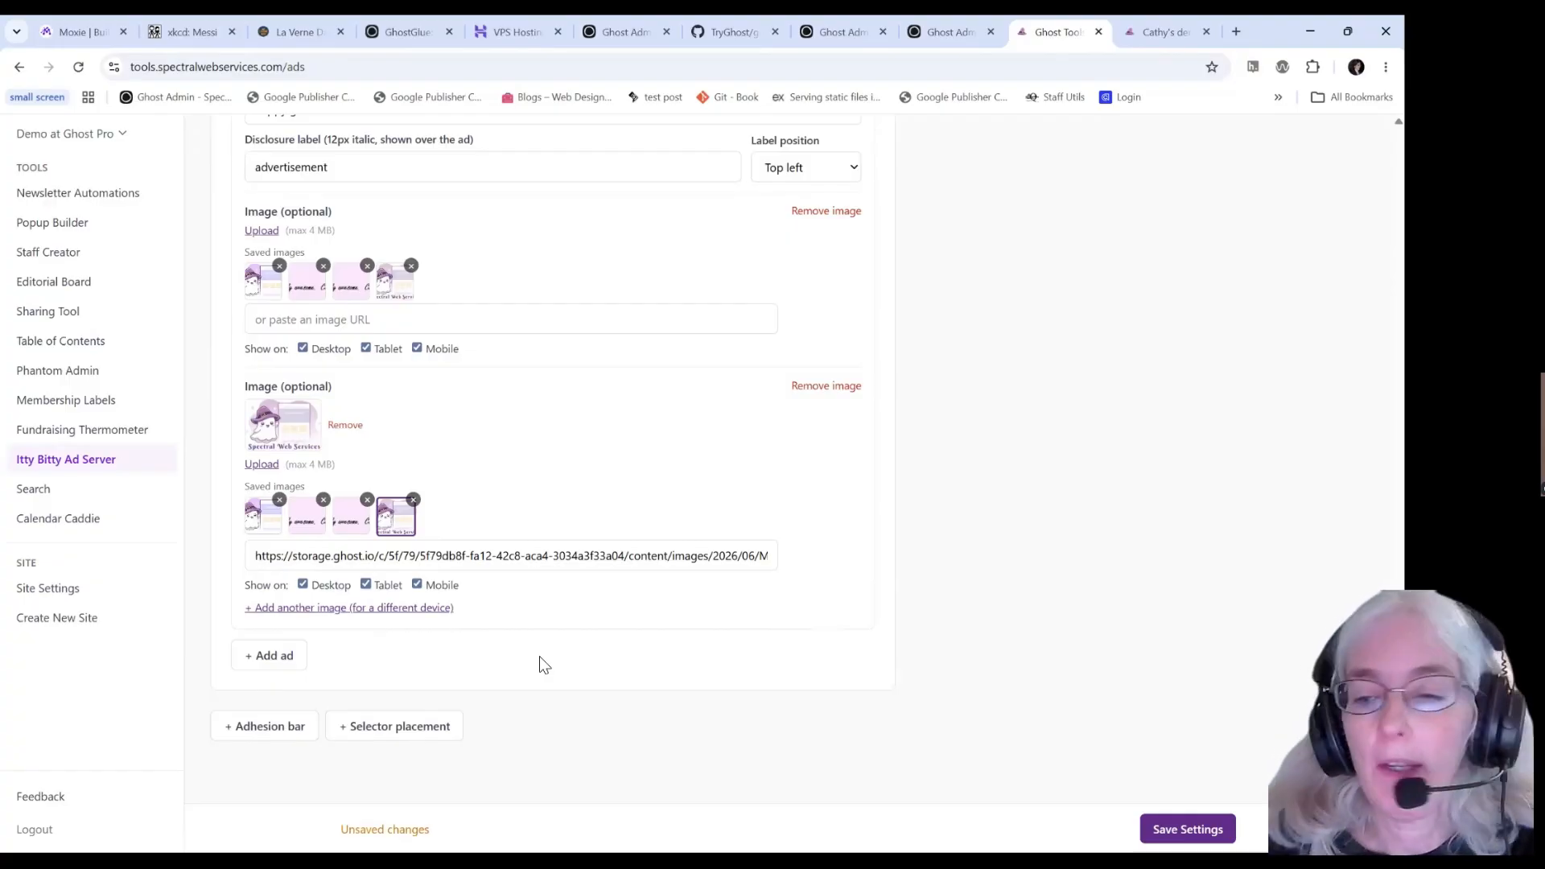
pyautogui.click(1188, 829)
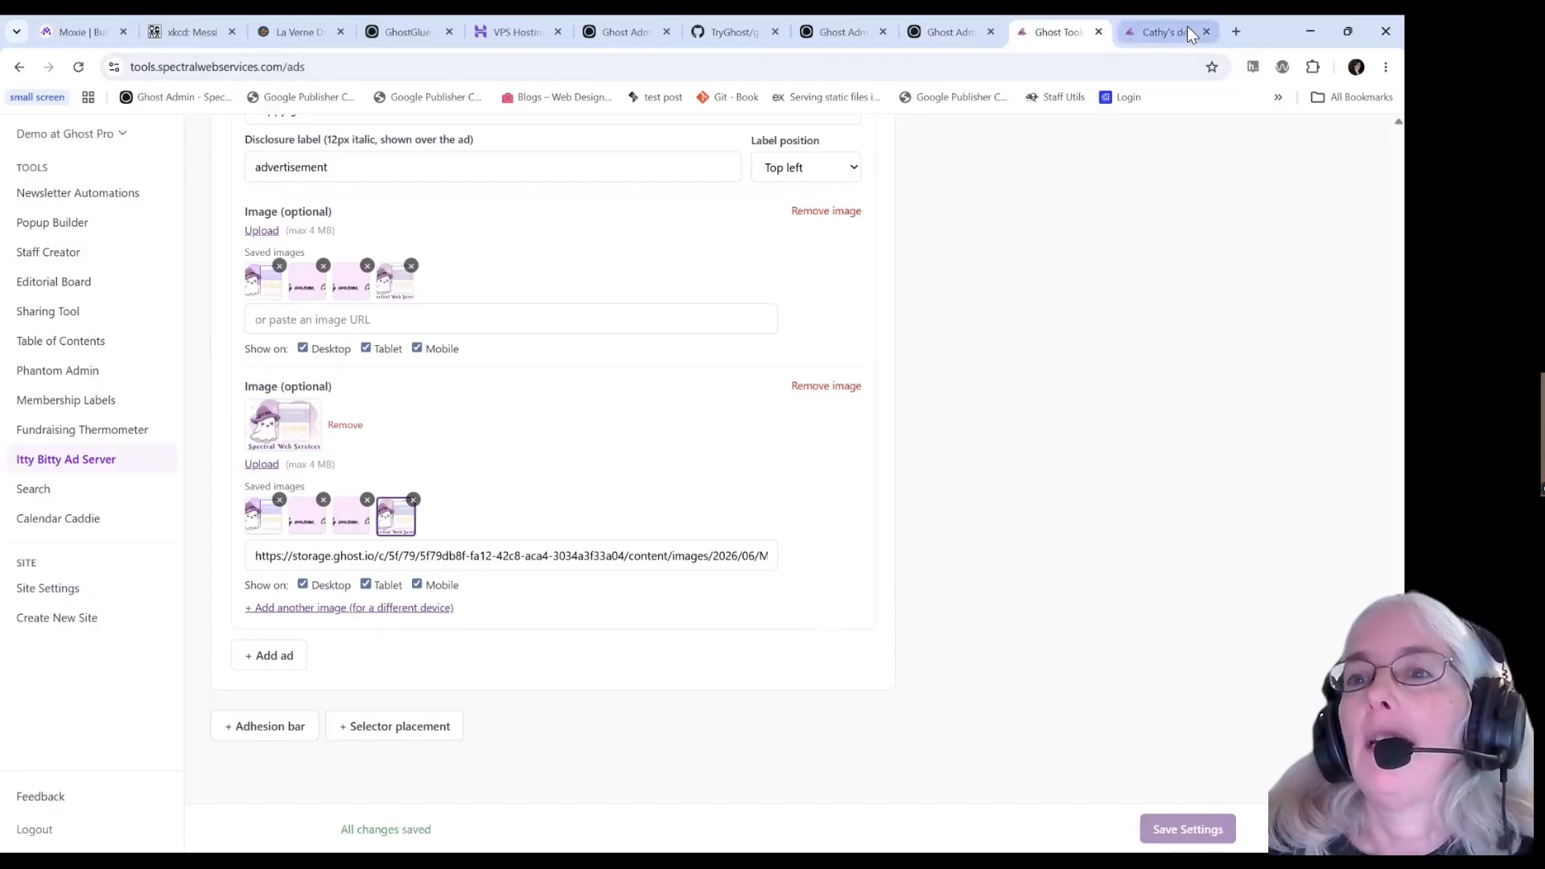
# Reload the demo homepage to show the ghost ad and follow its link to spectralwebservices.com.
pyautogui.click(1164, 32)
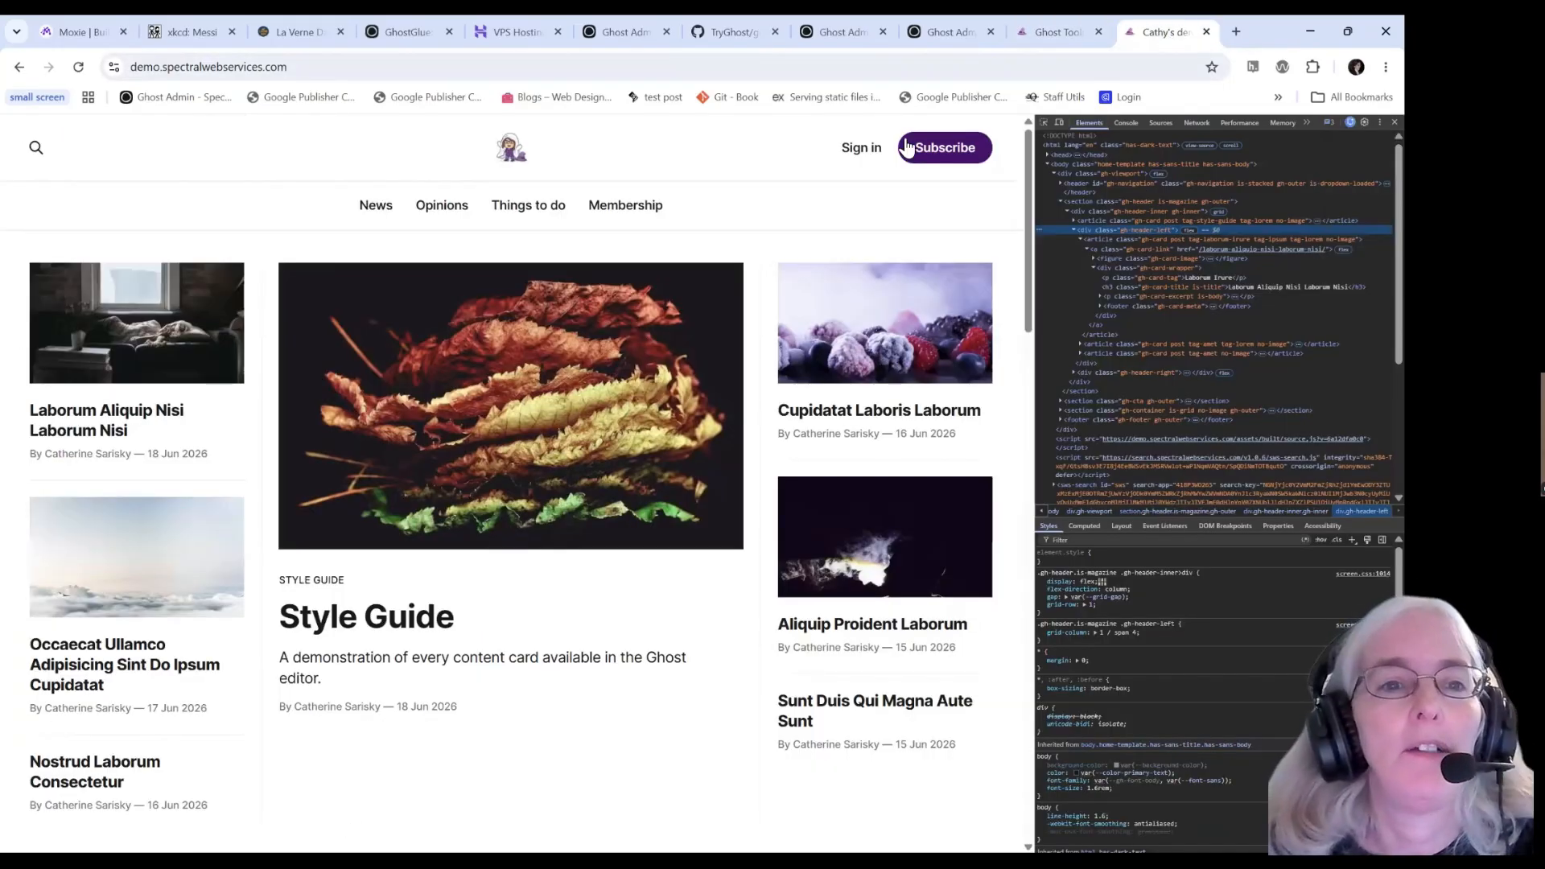
pyautogui.click(83, 70)
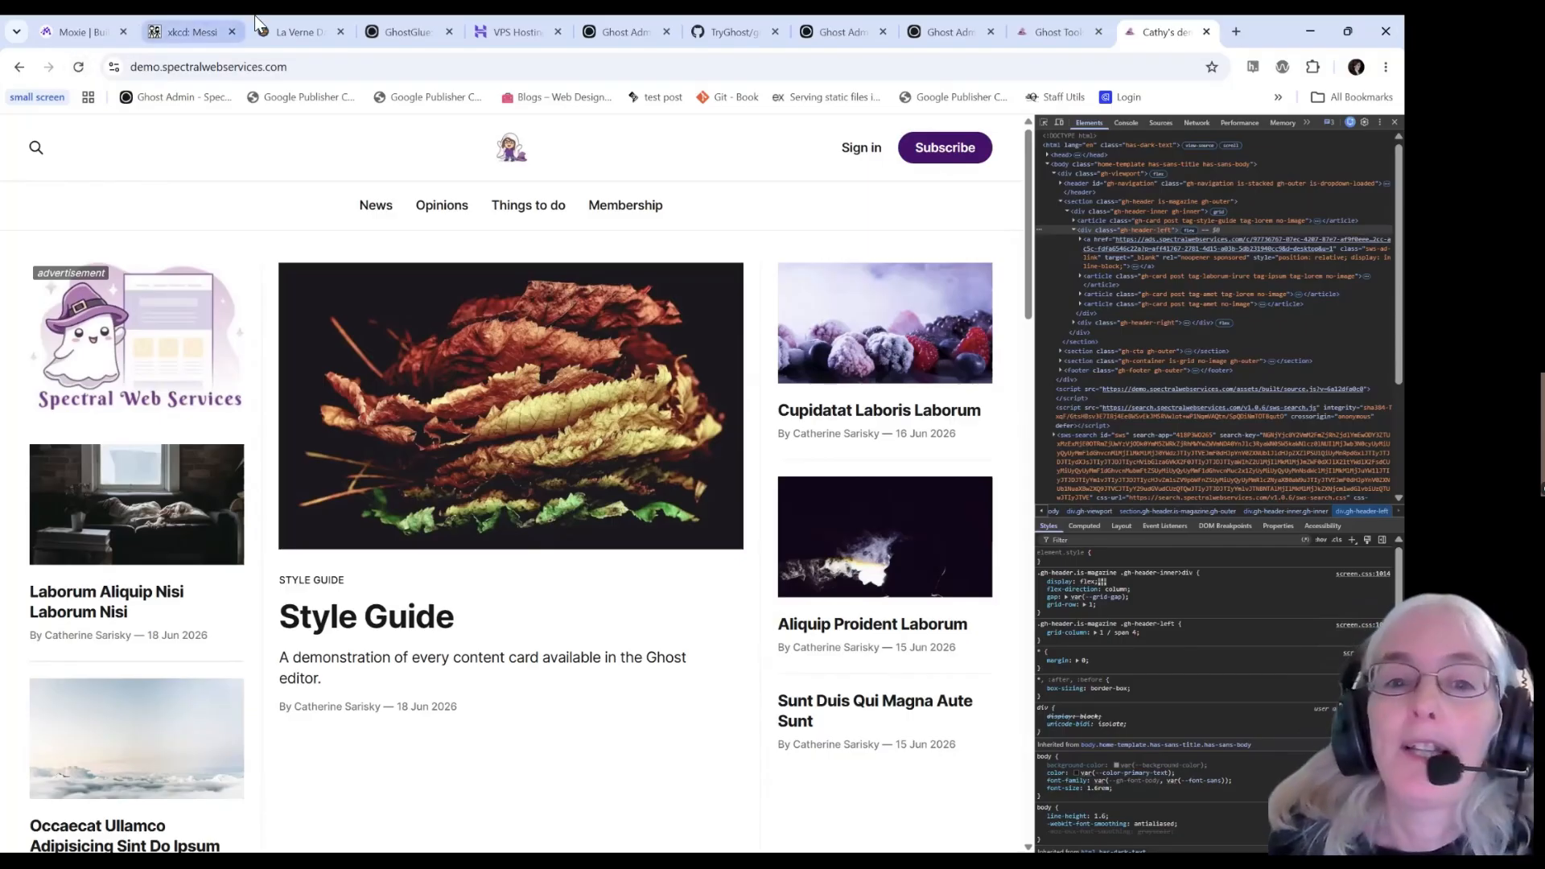
pyautogui.click(138, 338)
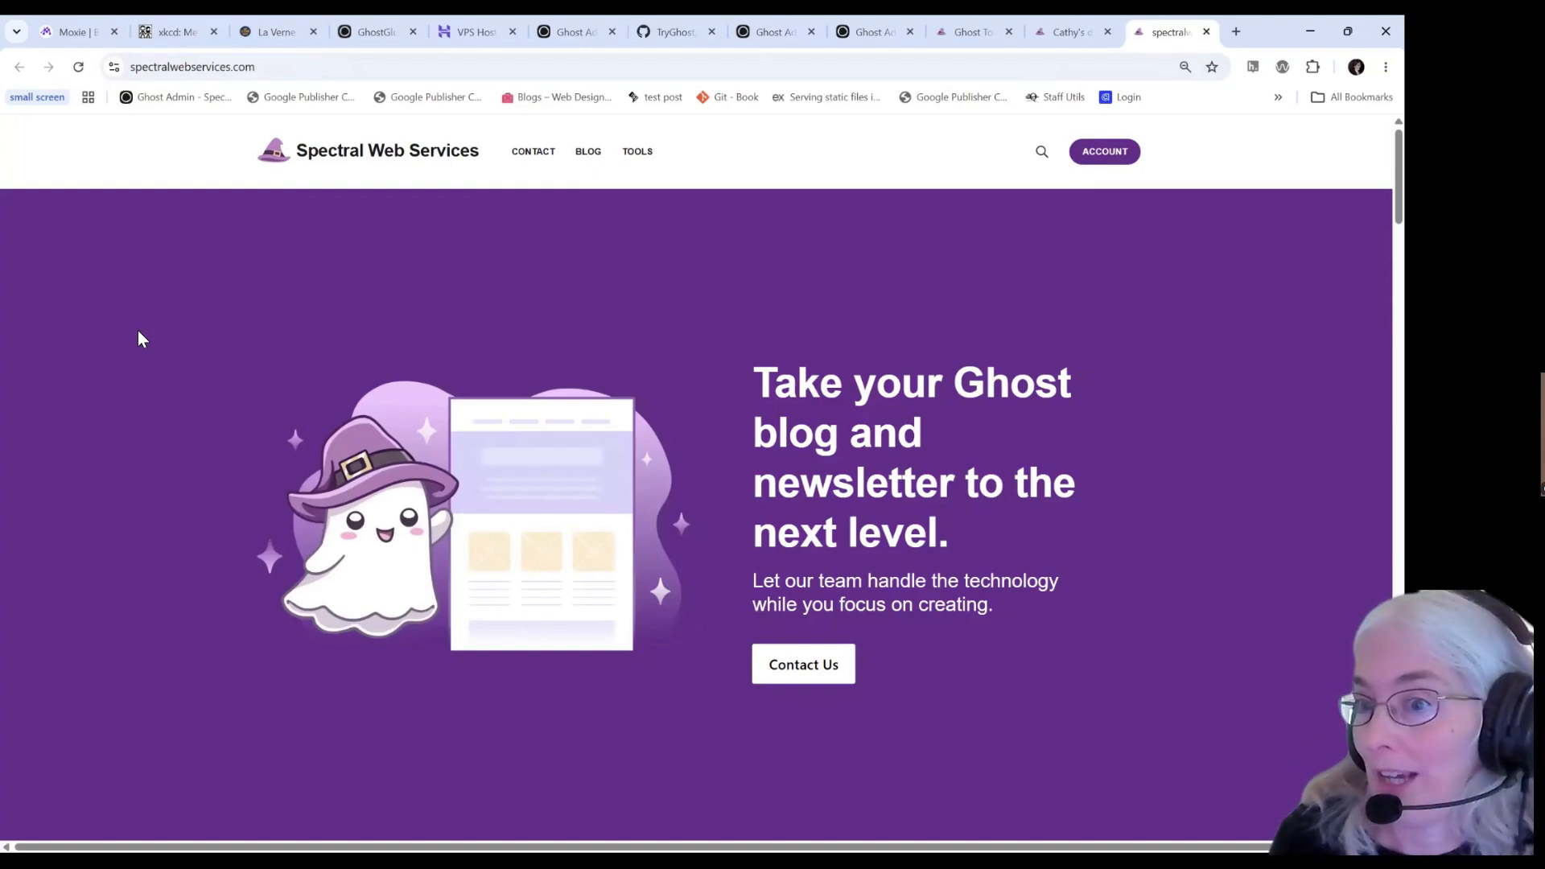
# Return to the Ghost Tools settings and bring up the Analytics view.
pyautogui.click(1070, 32)
pyautogui.click(968, 32)
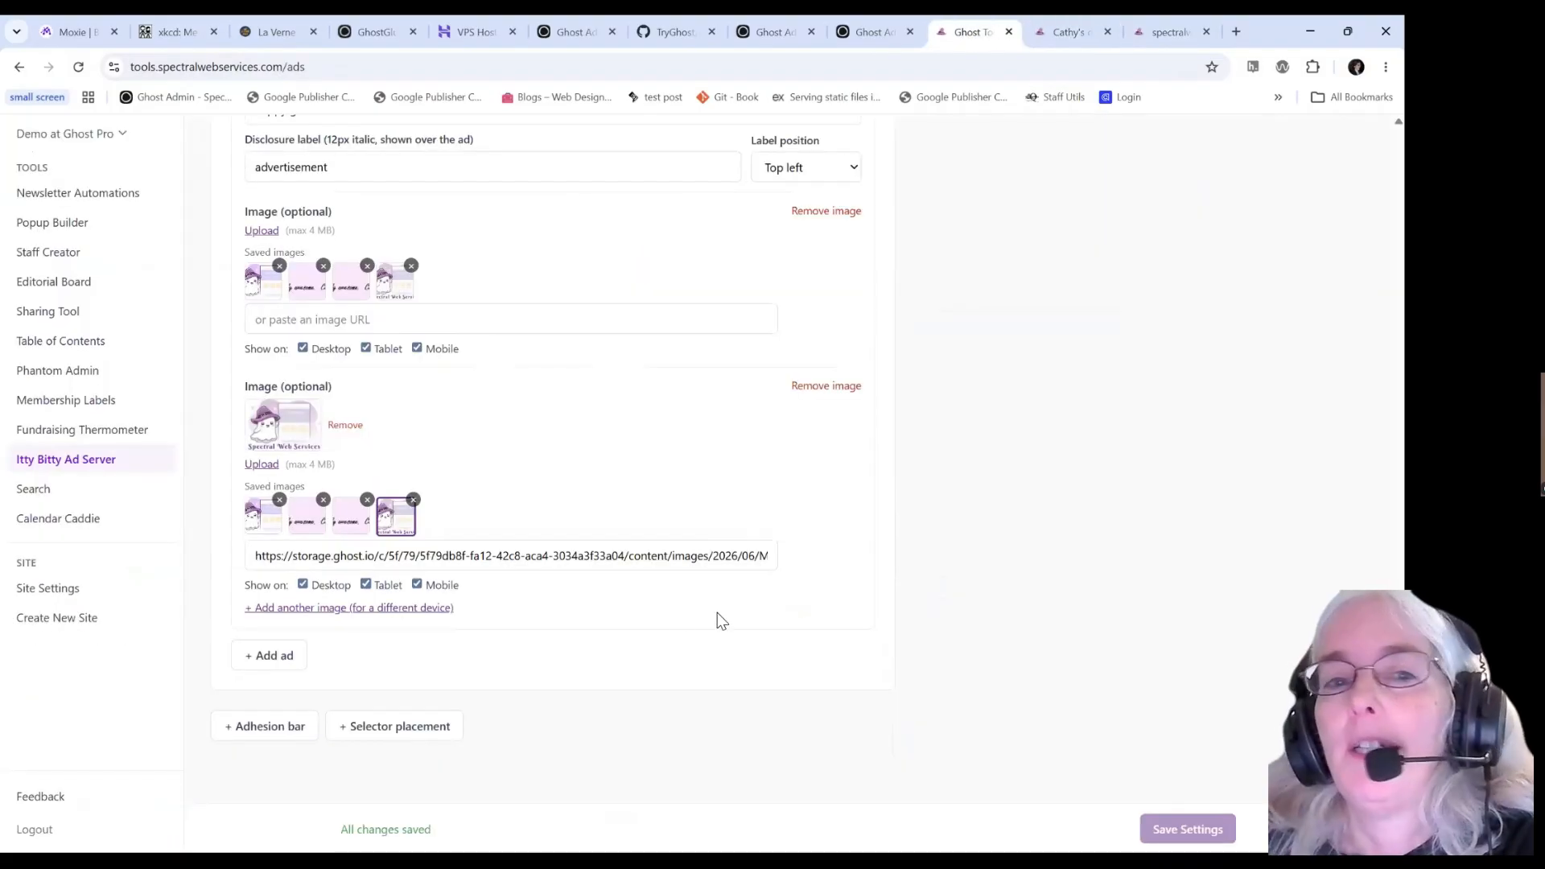
pyautogui.scroll(15, 527, 406)
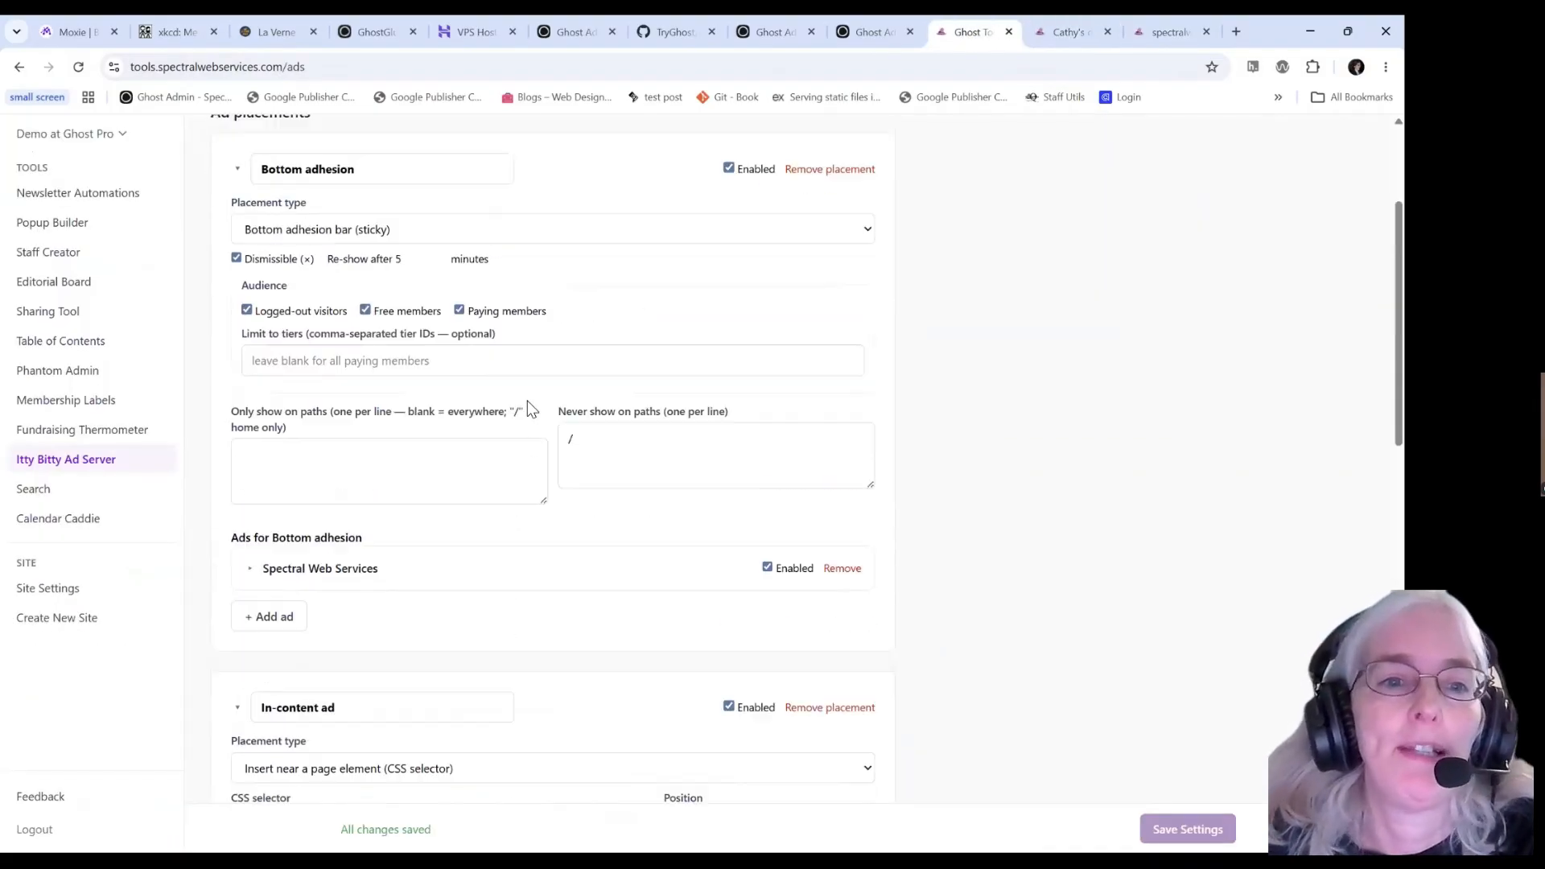
pyautogui.scroll(3, 528, 401)
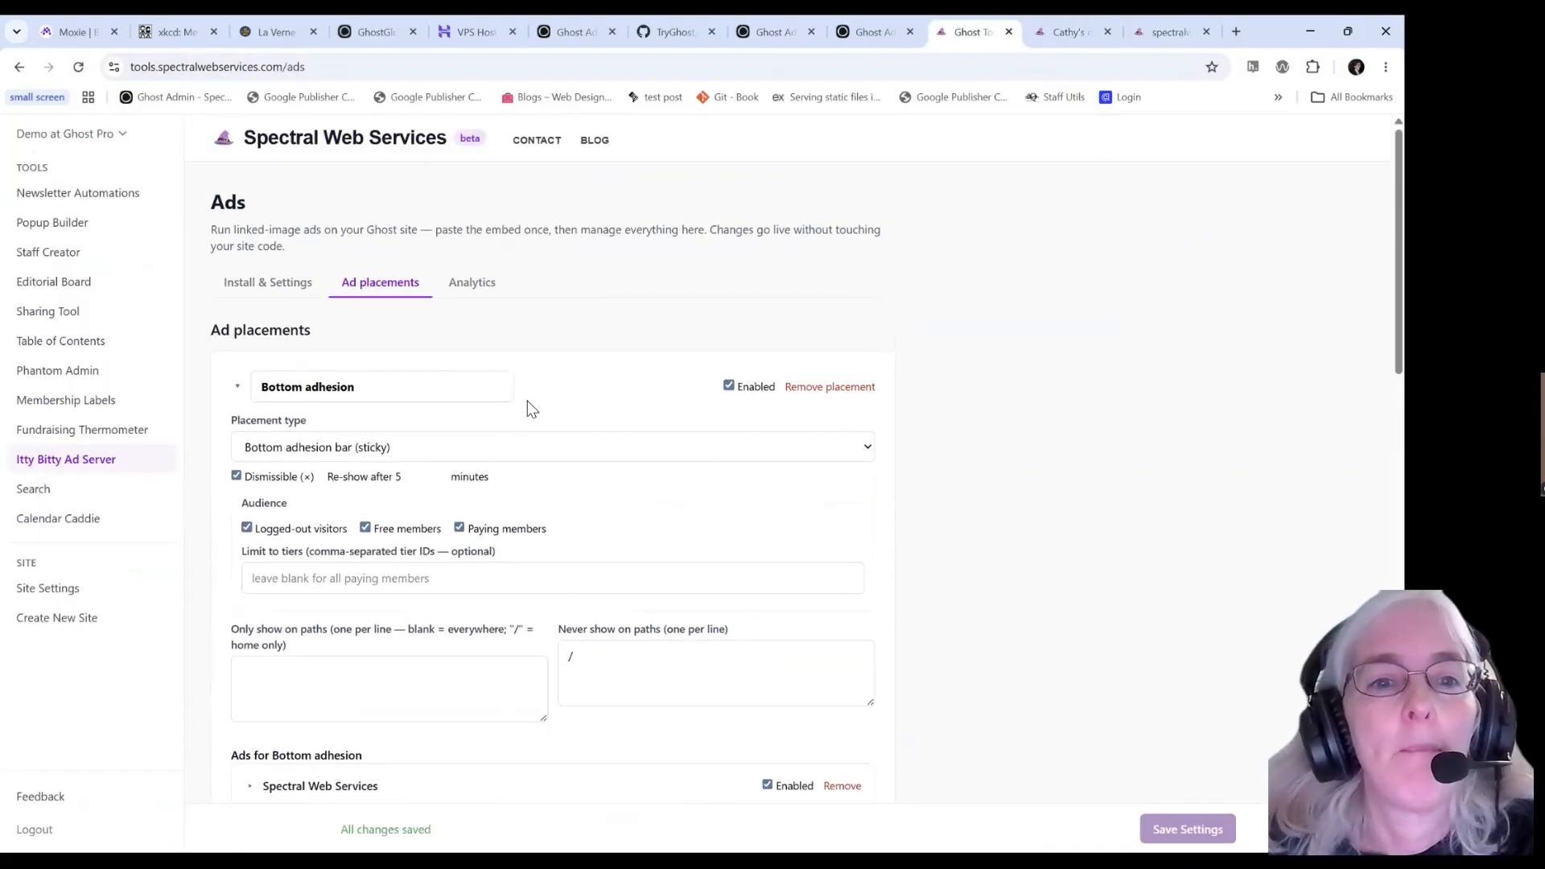
pyautogui.click(475, 283)
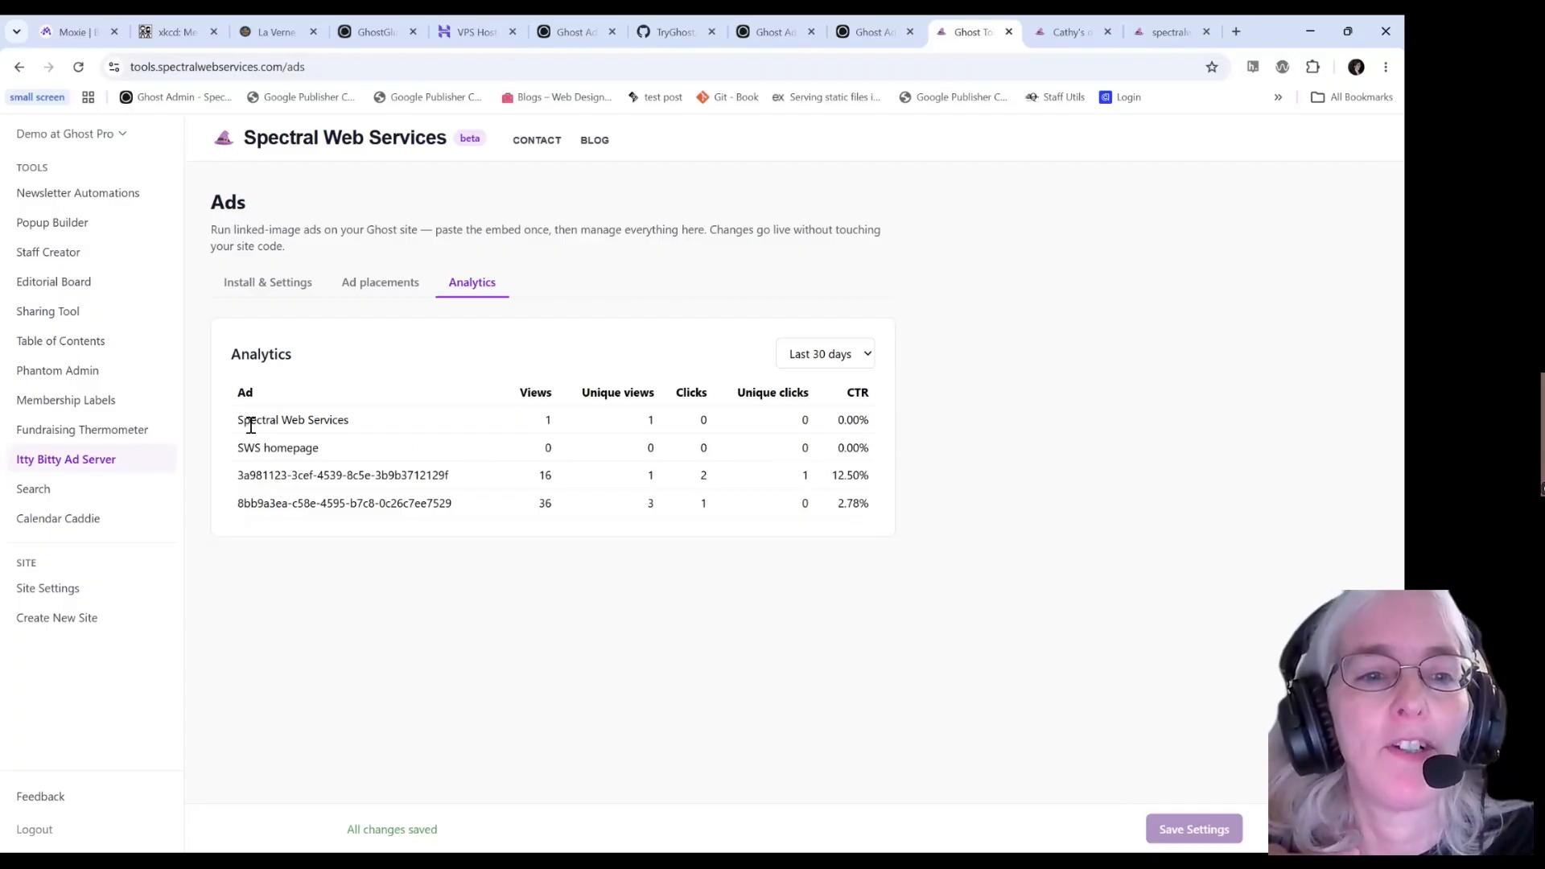
# Review each ad's last-30-day views, clicks and CTR in the Analytics table.
pyautogui.moveTo(237, 421); pyautogui.dragTo(873, 417)
pyautogui.click(875, 420)
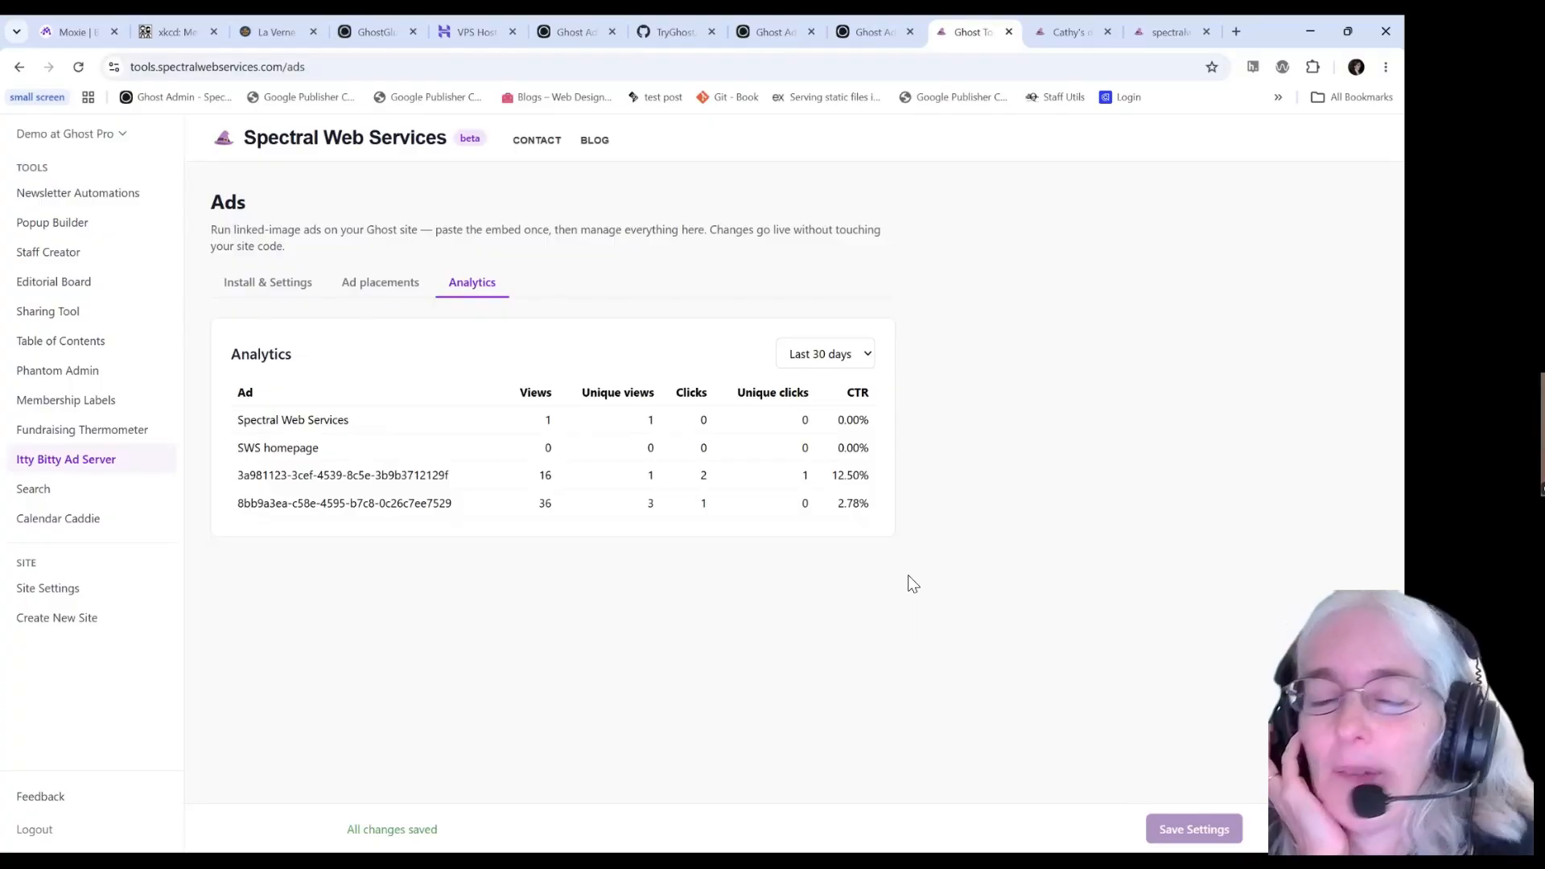
pyautogui.click(867, 354)
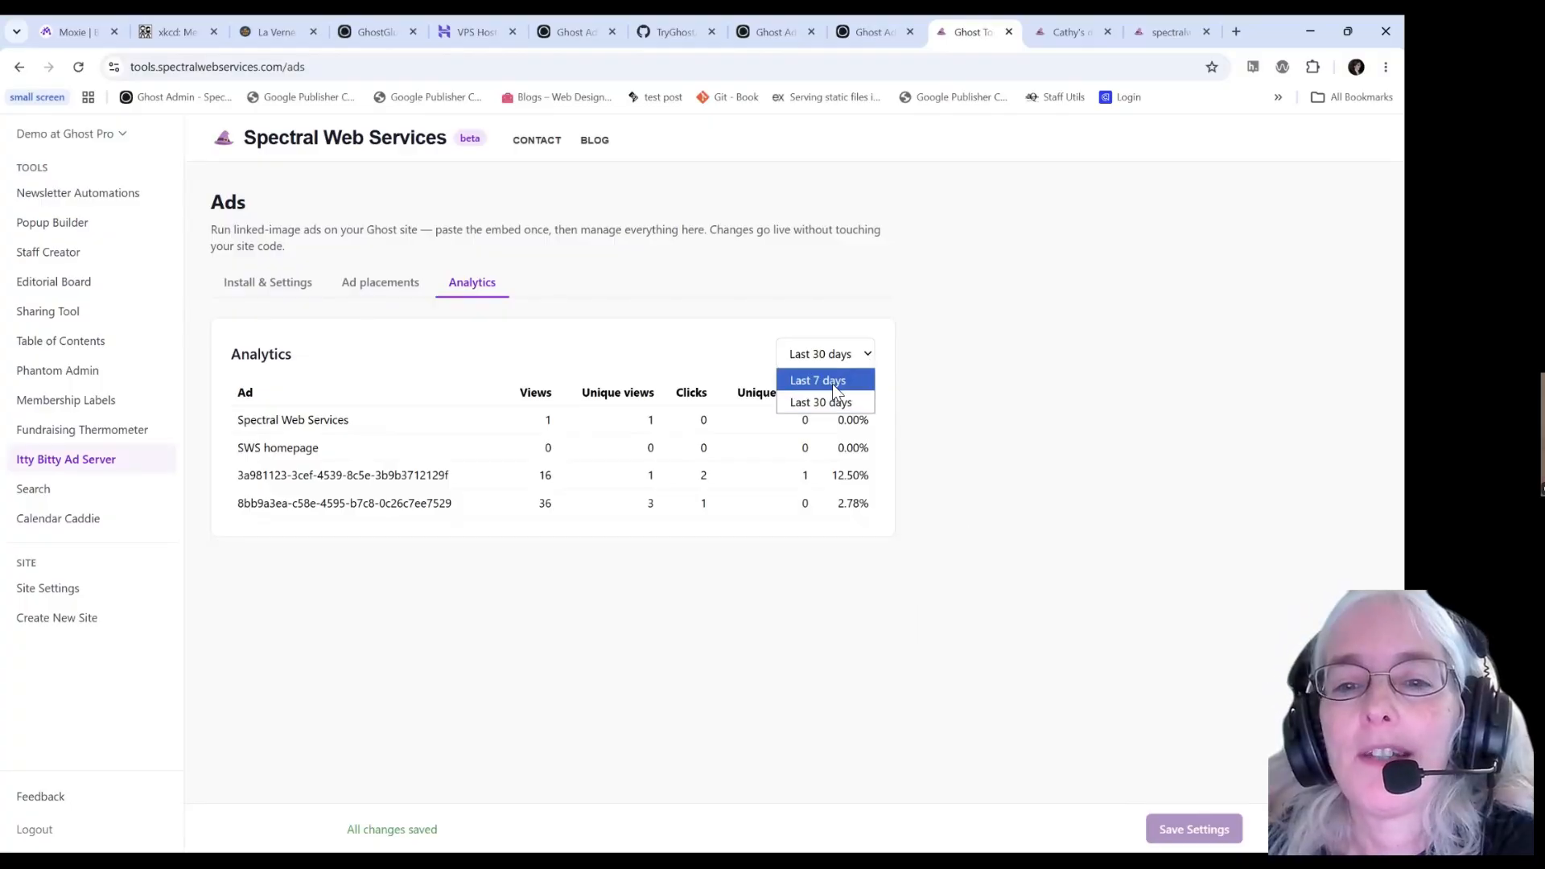
# Switch the analytics date range to Last 7 days.
pyautogui.click(835, 390)
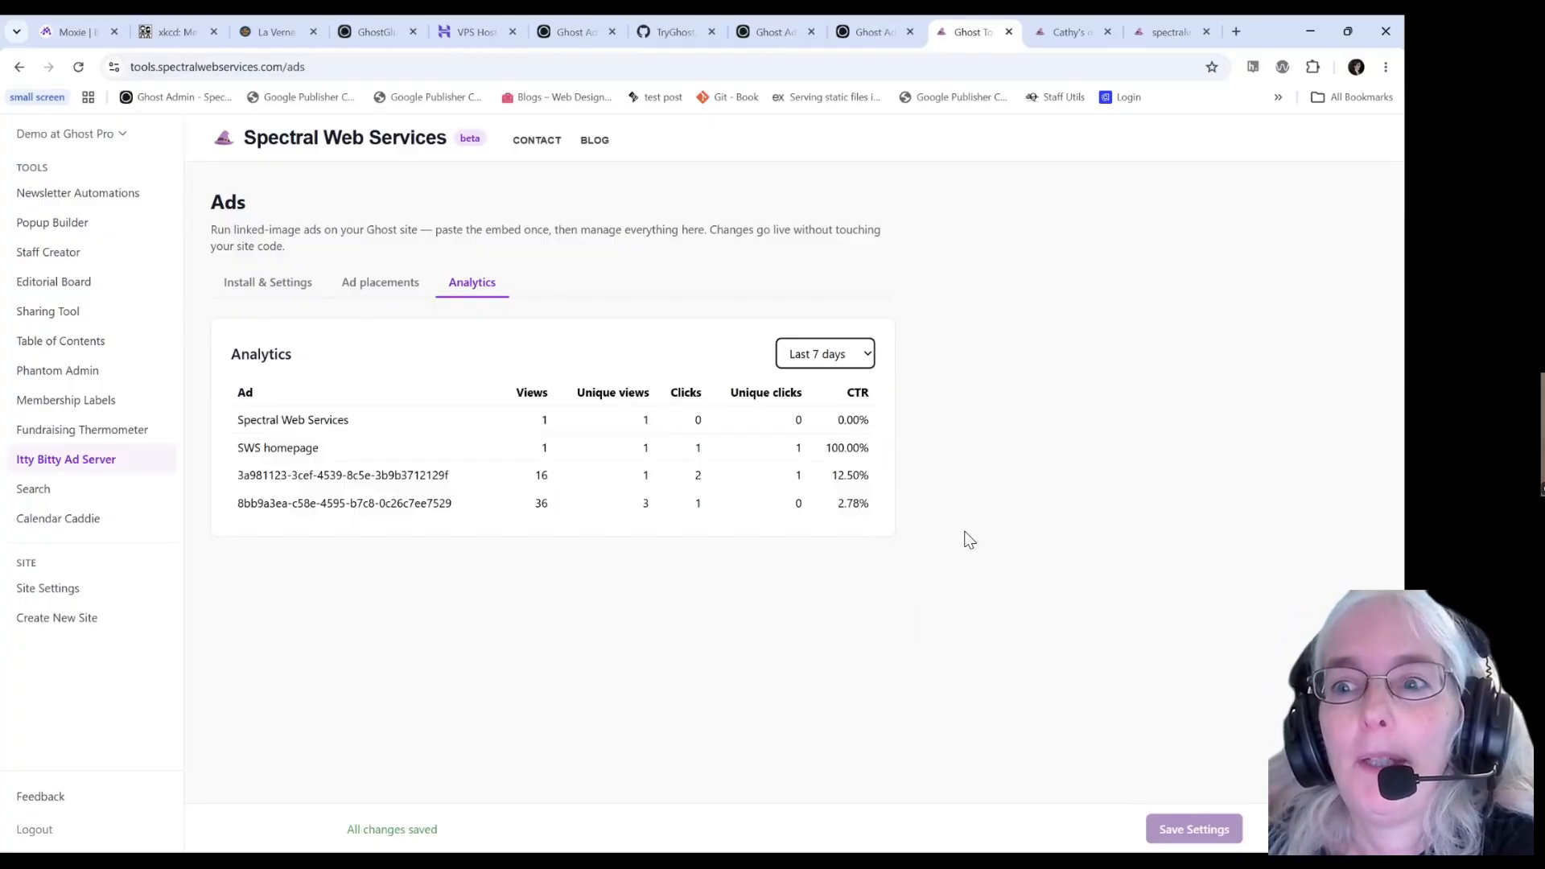